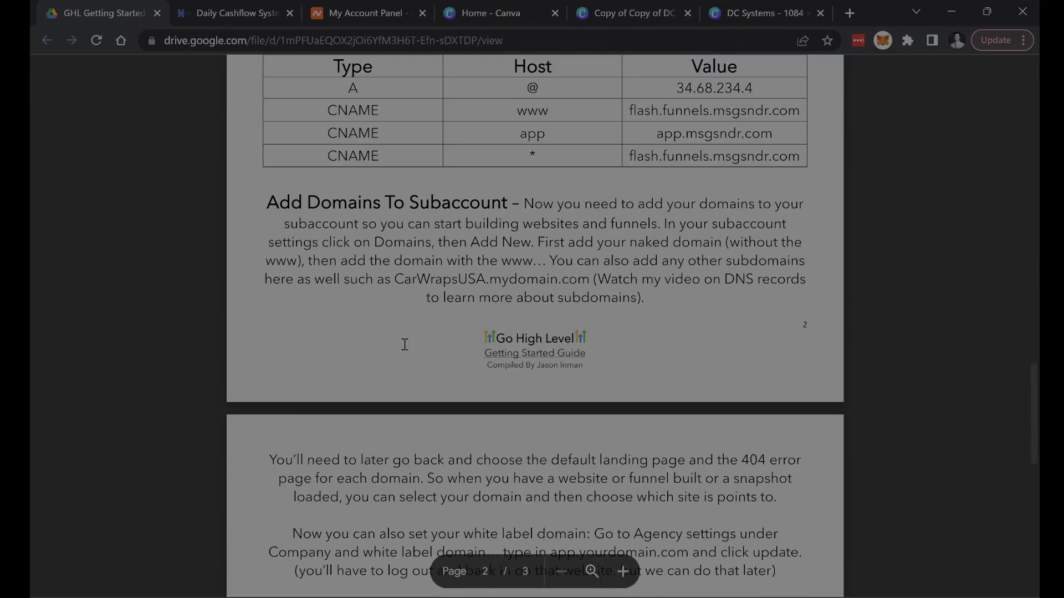
pyautogui.scroll(-5, 406, 355)
pyautogui.scroll(20, 409, 363)
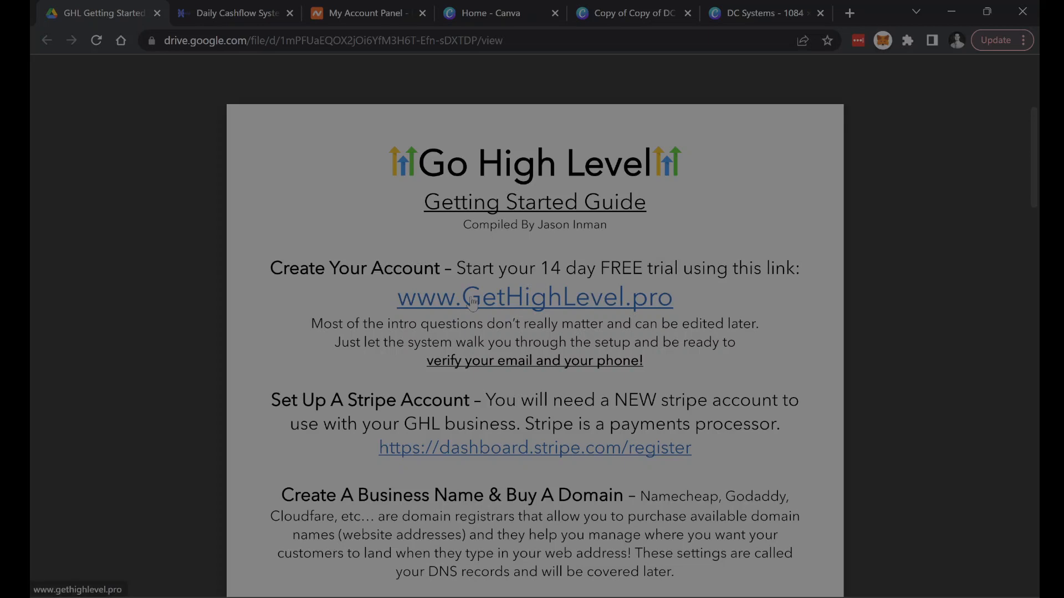
pyautogui.click(540, 302)
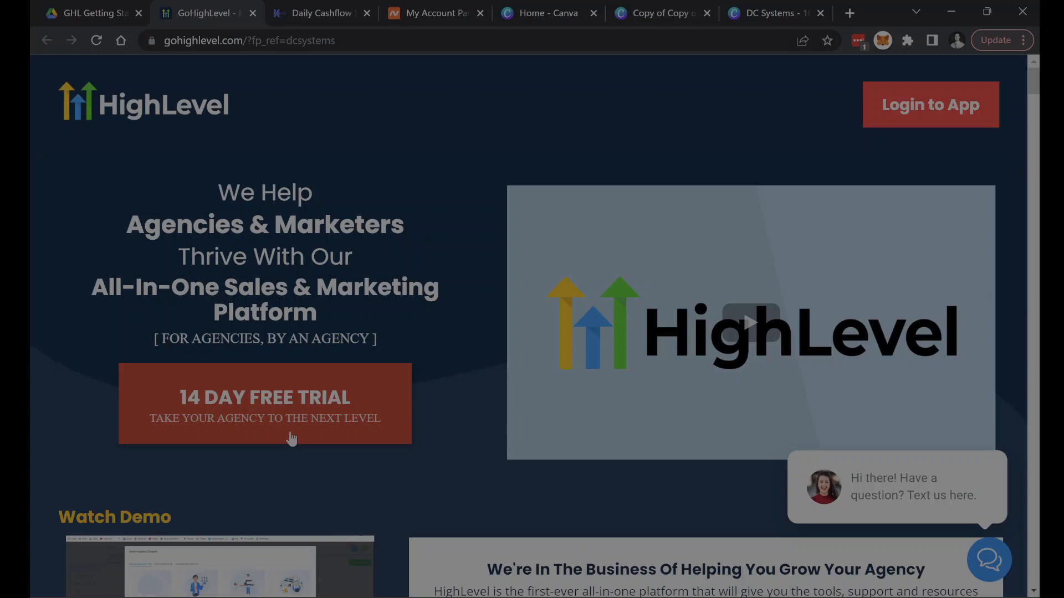
pyautogui.click(313, 424)
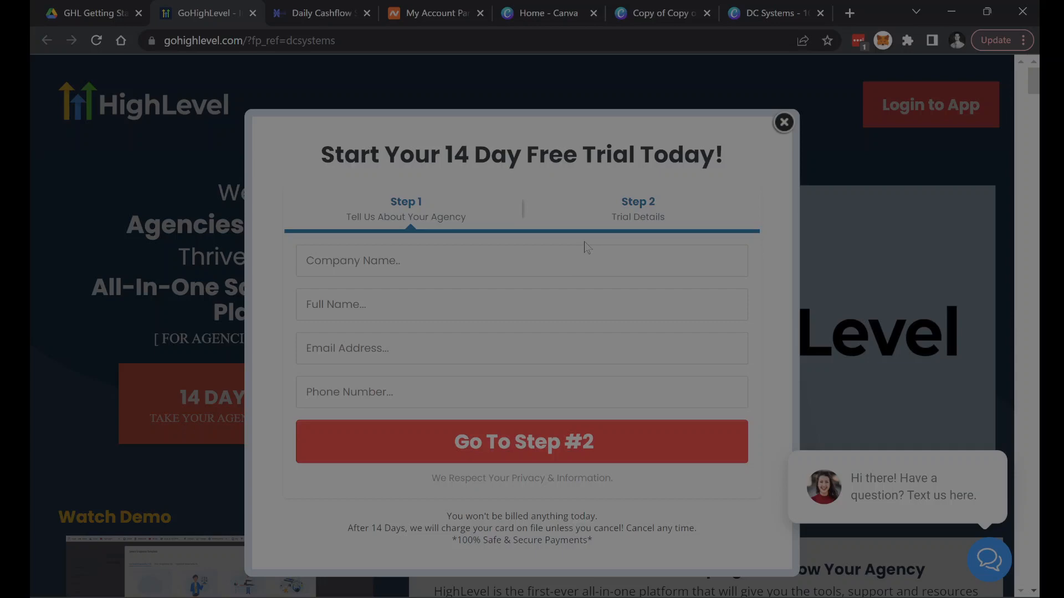
pyautogui.click(784, 122)
pyautogui.hotkey('ctrl', 'w')
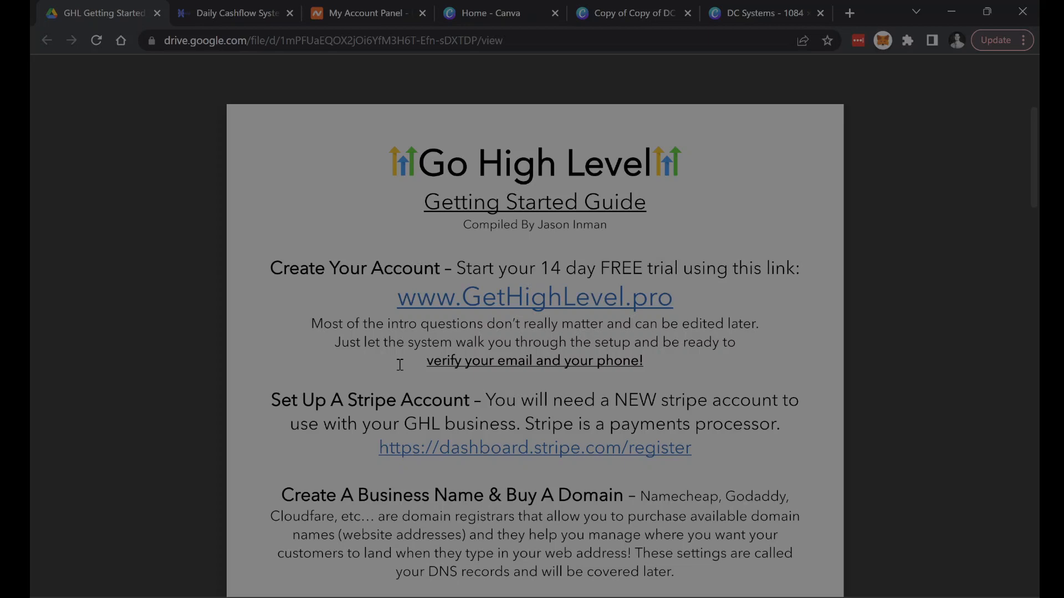
# - Open the Stripe registration link from the guide's Set Up A Stripe Account section, view the form, and close the page
pyautogui.scroll(-3, 364, 389)
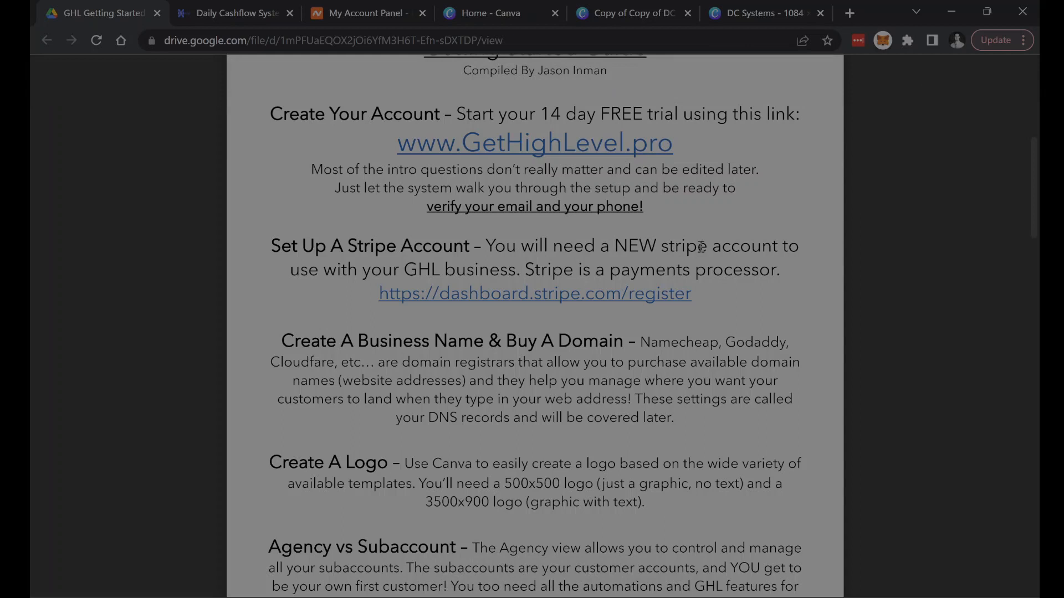
pyautogui.doubleClick(406, 269)
pyautogui.click(572, 275)
pyautogui.click(552, 298)
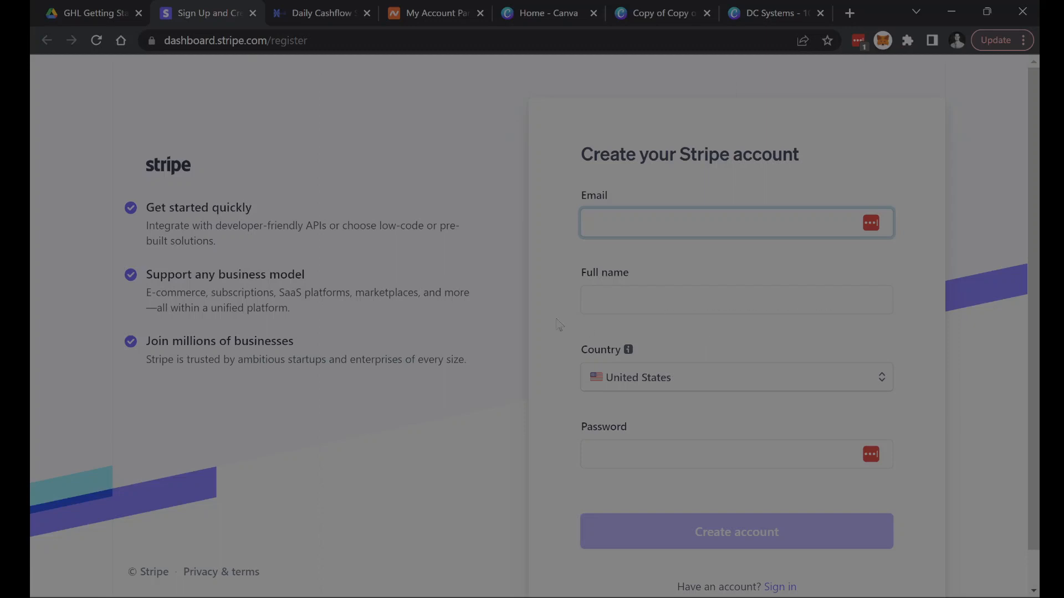
pyautogui.click(252, 13)
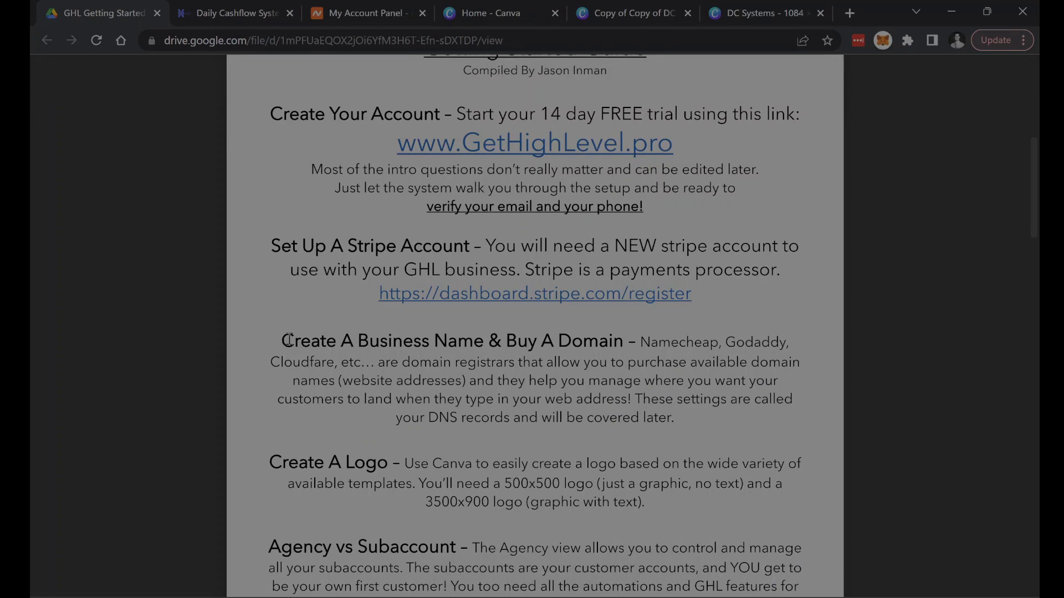
# - Review the guide's Create A Business Name & Buy A Domain section, including its DNS records note
pyautogui.moveTo(284, 342); pyautogui.dragTo(493, 345)
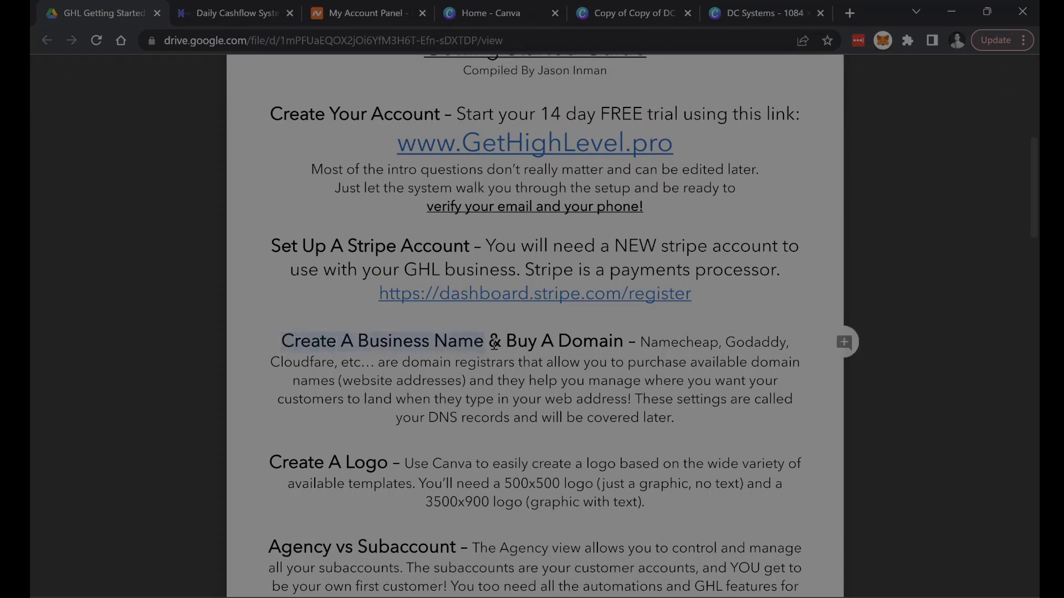
pyautogui.click(493, 344)
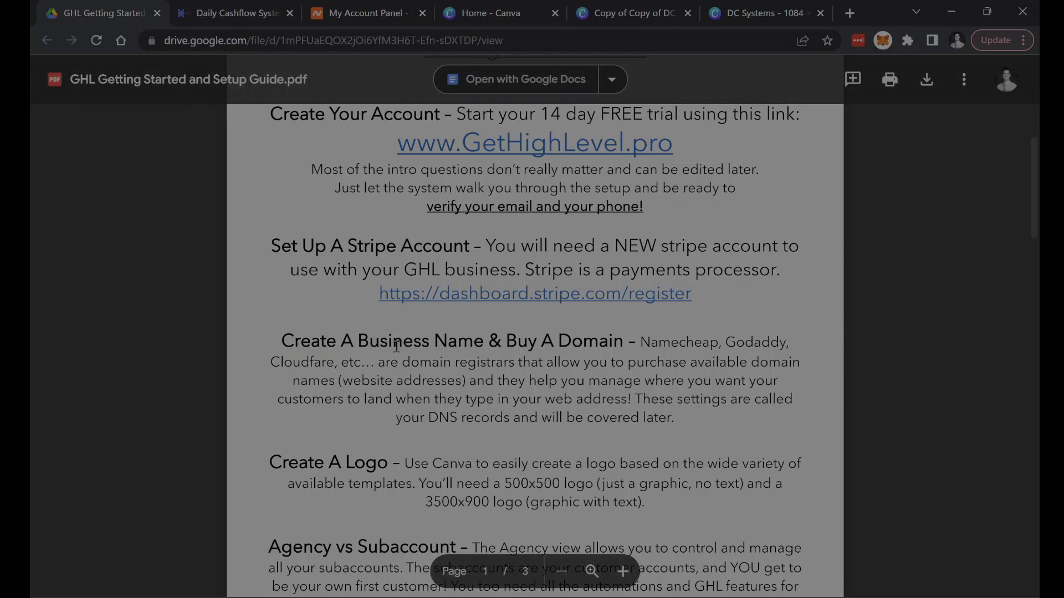
pyautogui.moveTo(561, 338); pyautogui.dragTo(622, 347)
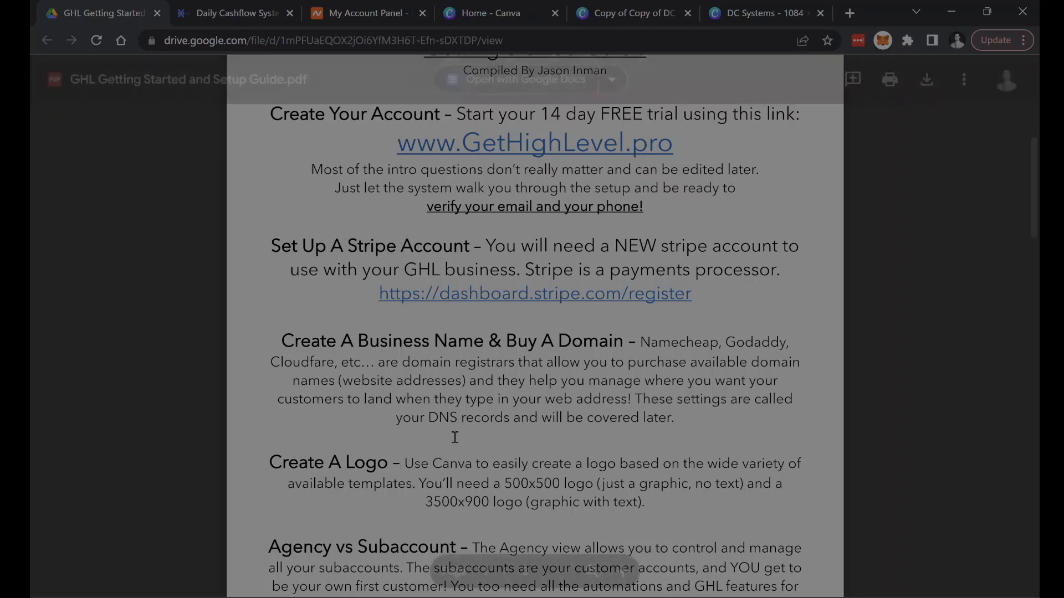
pyautogui.moveTo(430, 418); pyautogui.dragTo(510, 418)
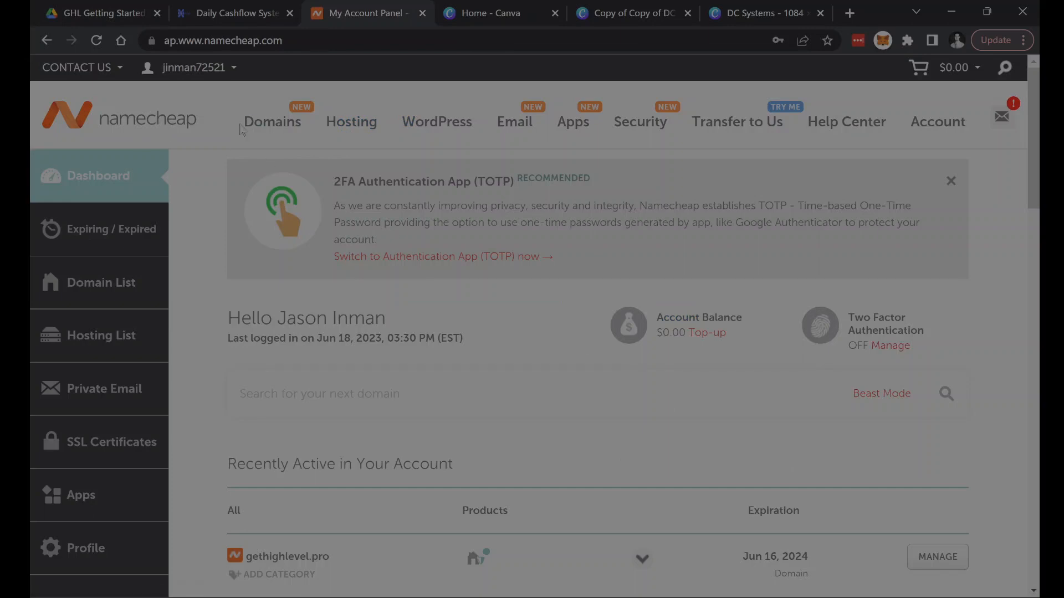
# - Switch to Namecheap and search for the domain smartbizsystems on the domain prices page
pyautogui.moveTo(288, 122)
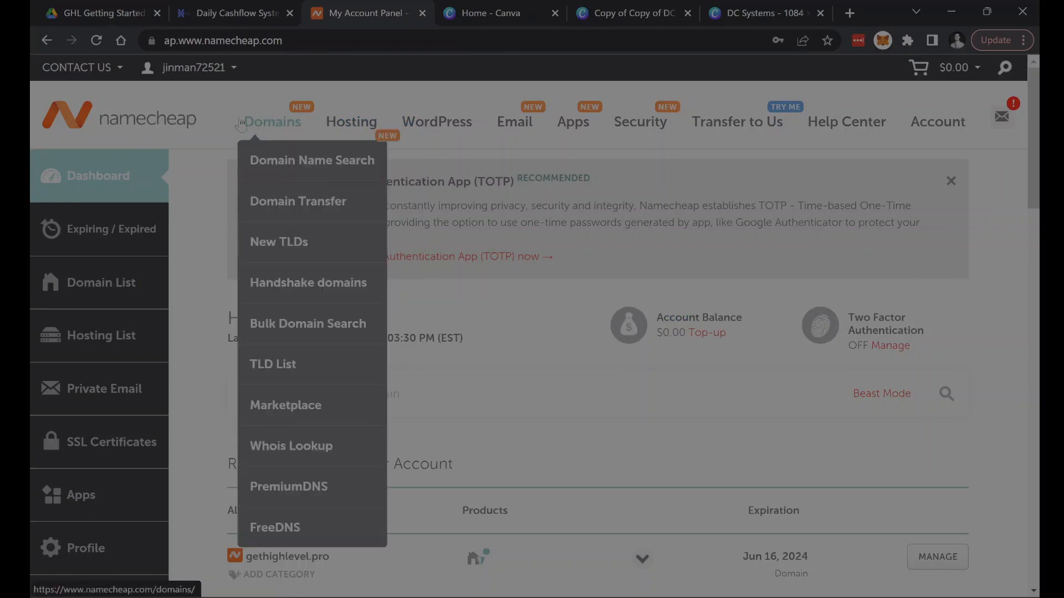
pyautogui.click(280, 127)
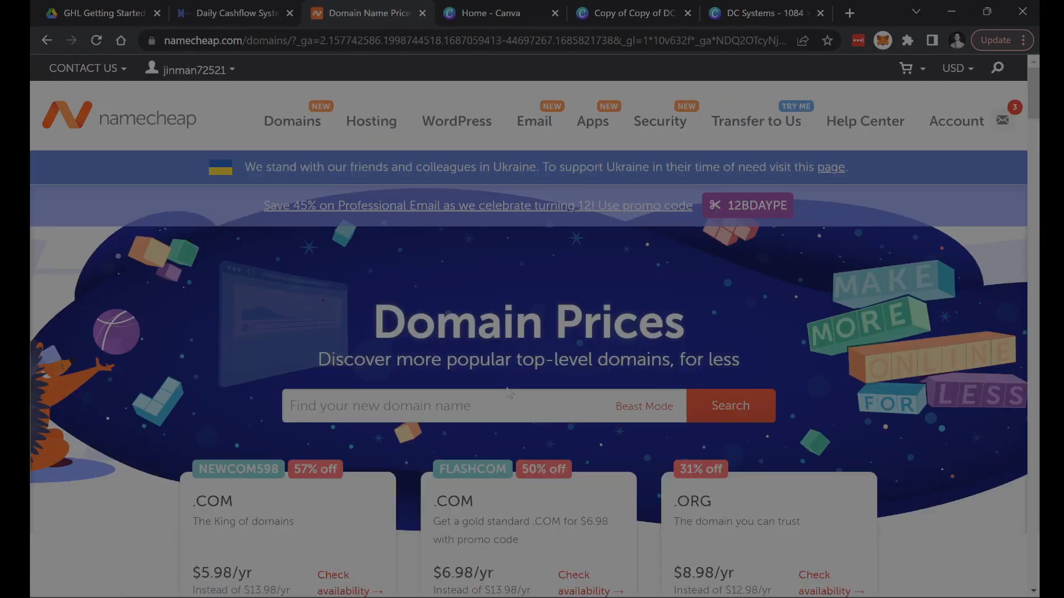
pyautogui.click(507, 400)
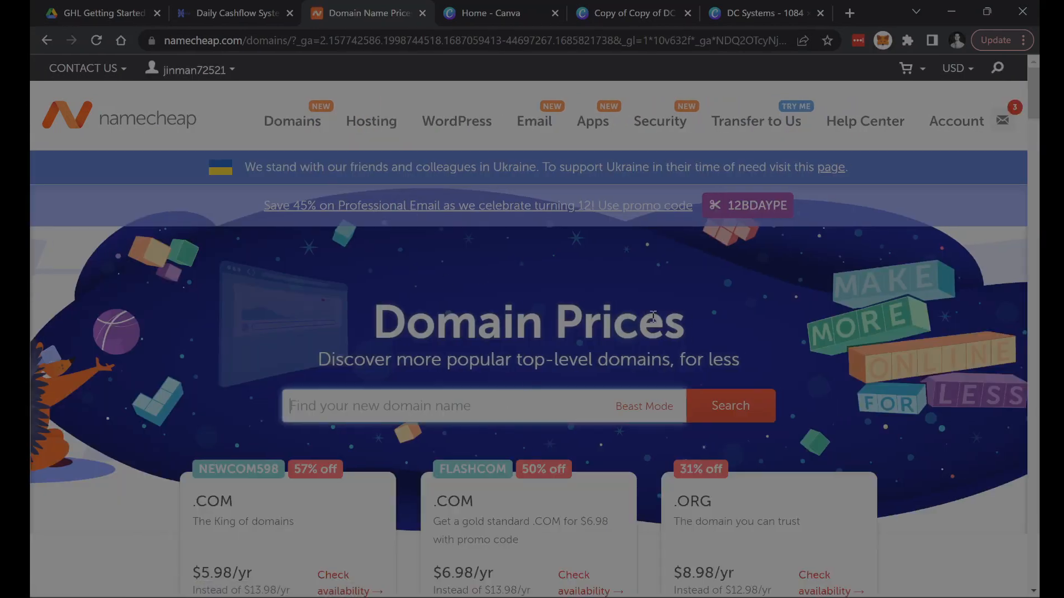
pyautogui.write('smartbizsystems')
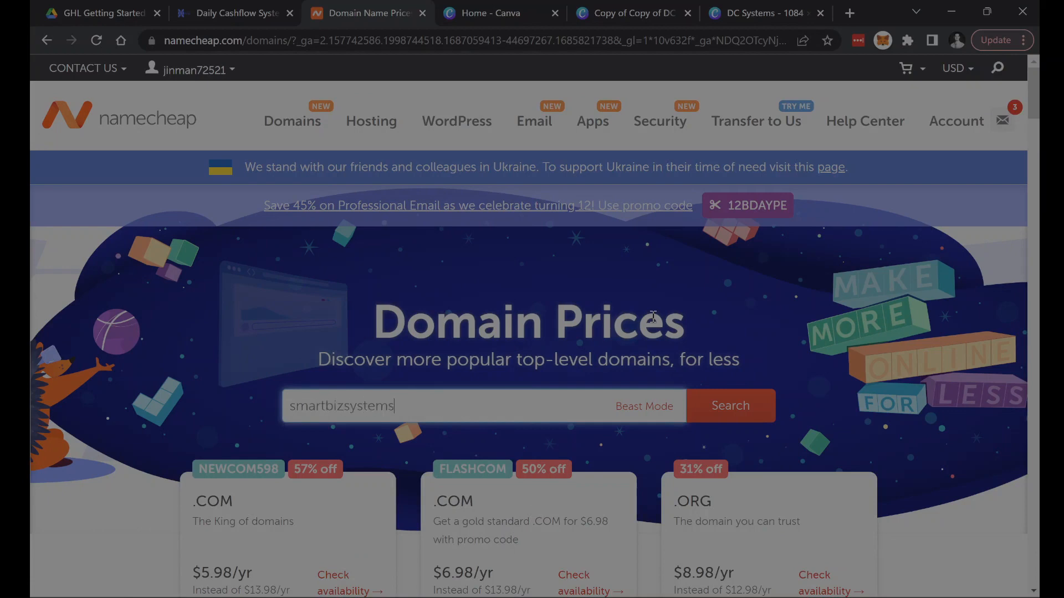
pyautogui.press('Return')
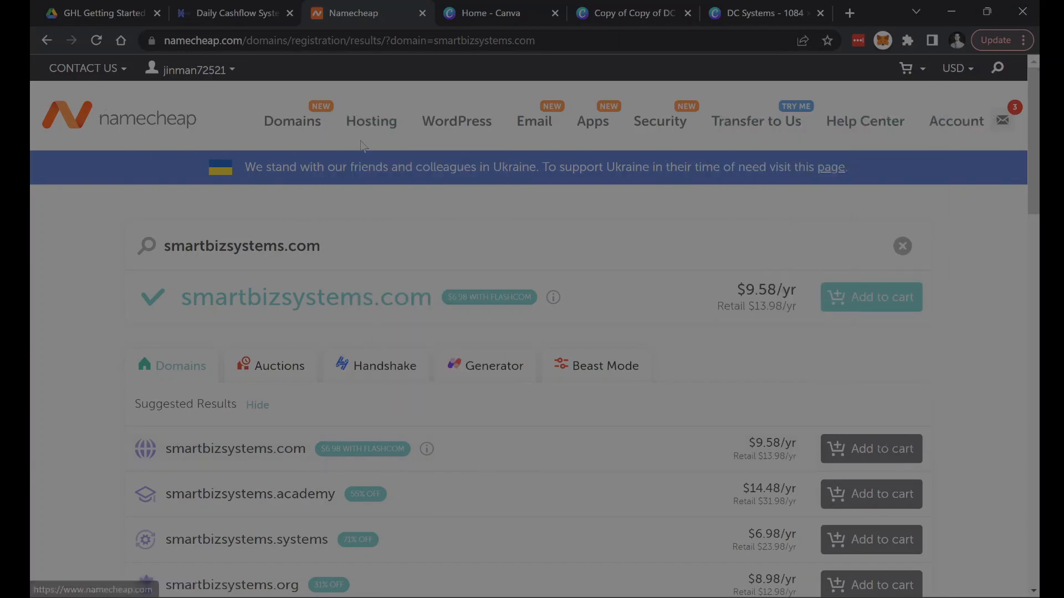
# - Return to the Namecheap account dashboard, and go back to the guide's Create A Logo section
pyautogui.moveTo(949, 129)
pyautogui.click(942, 161)
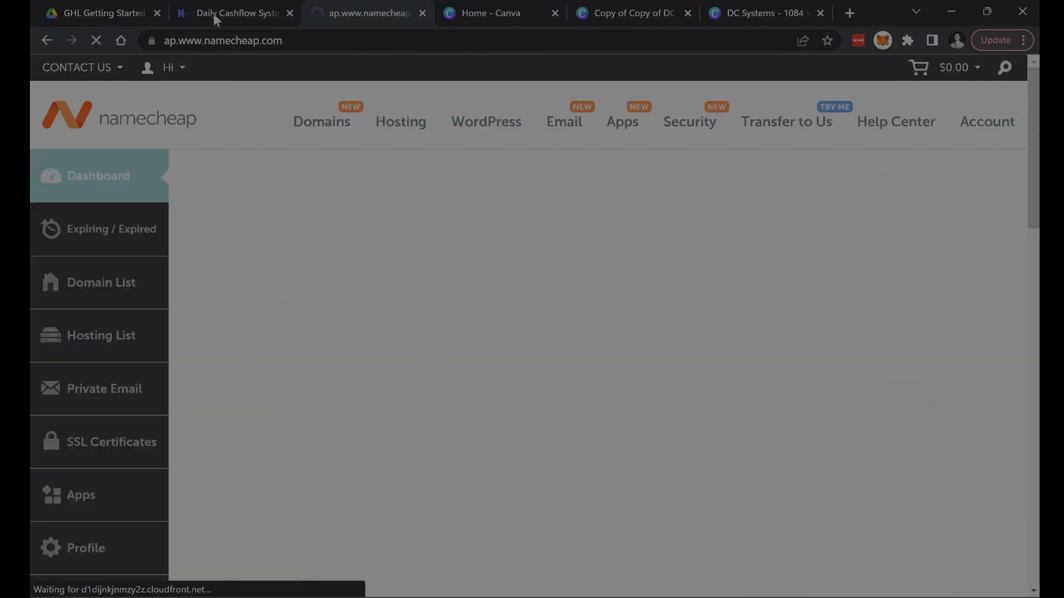
pyautogui.click(55, 16)
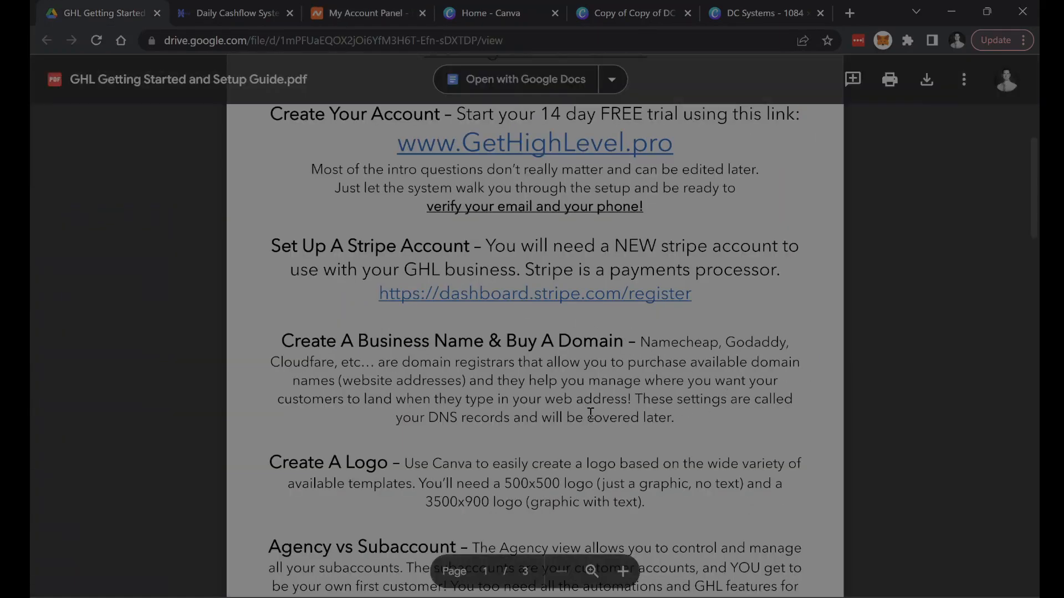
pyautogui.scroll(-1, 609, 409)
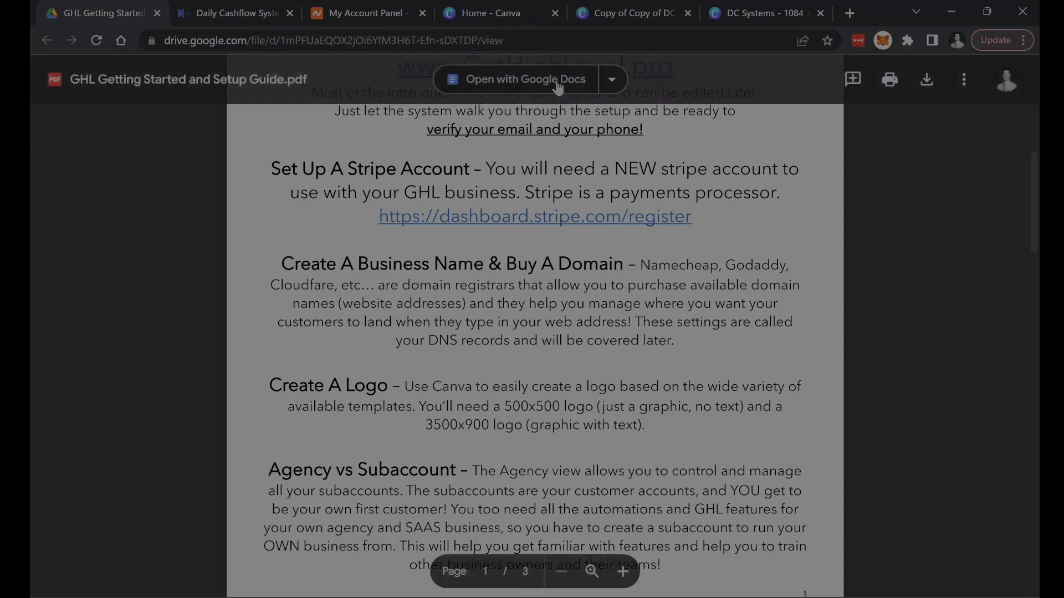
# - Switch to Canva, create a 500 × 500 px Logo design, and apply the Intelli Computing template
pyautogui.click(487, 13)
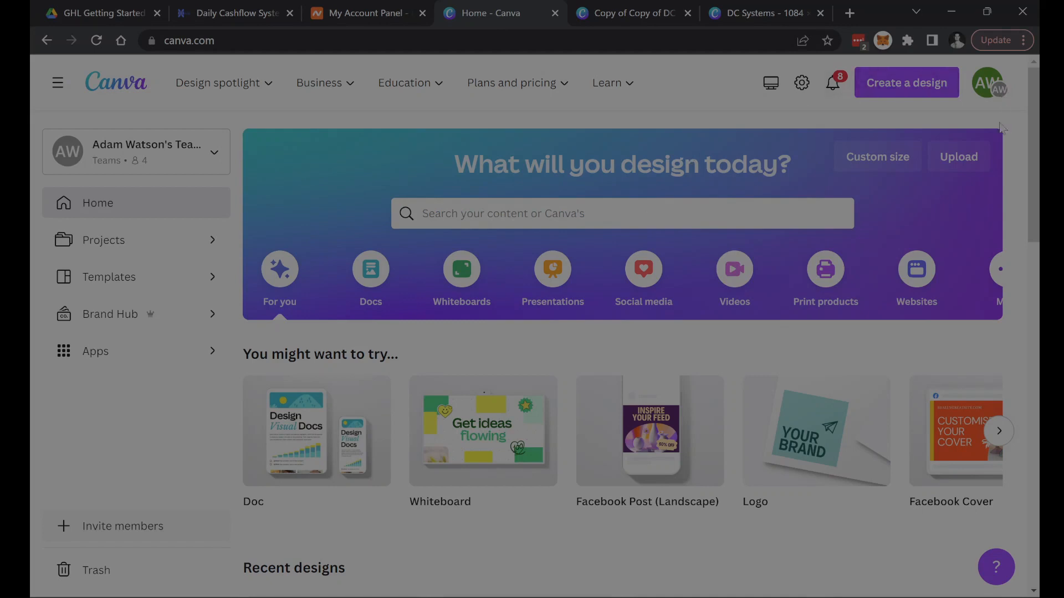
pyautogui.click(911, 94)
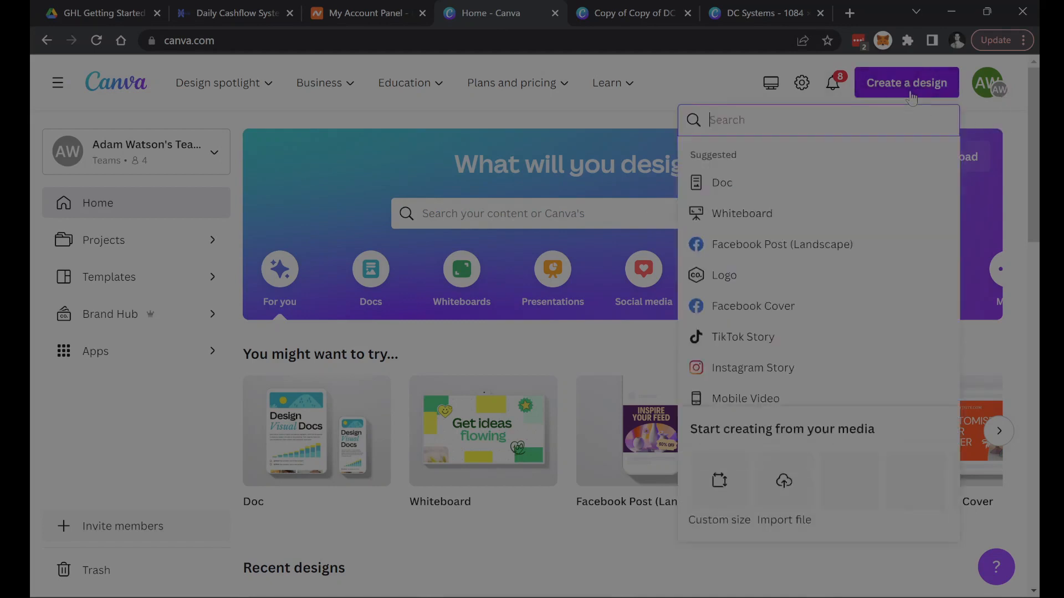
pyautogui.write('logo')
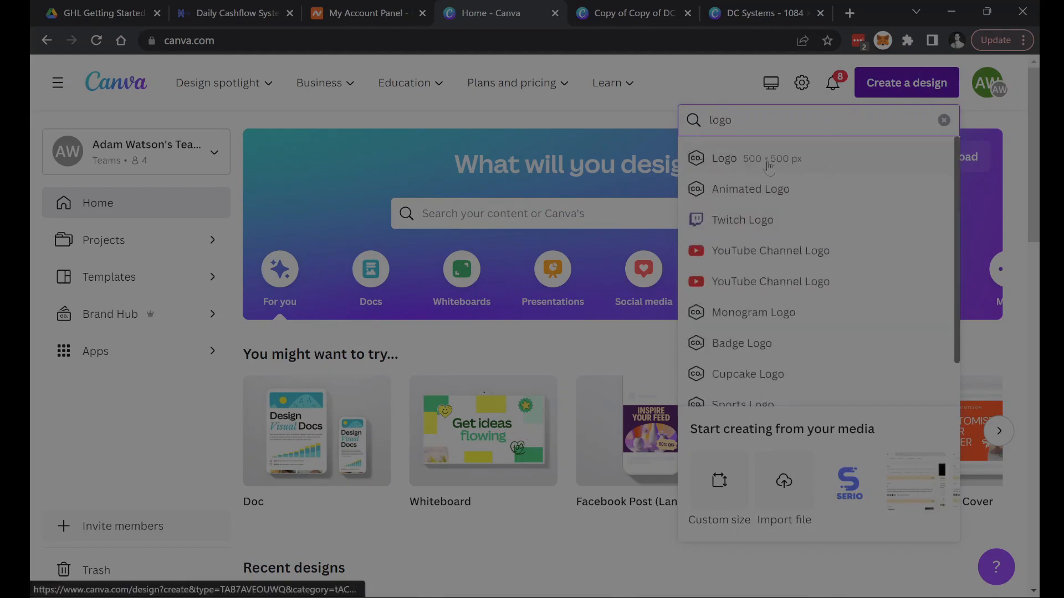
pyautogui.click(748, 174)
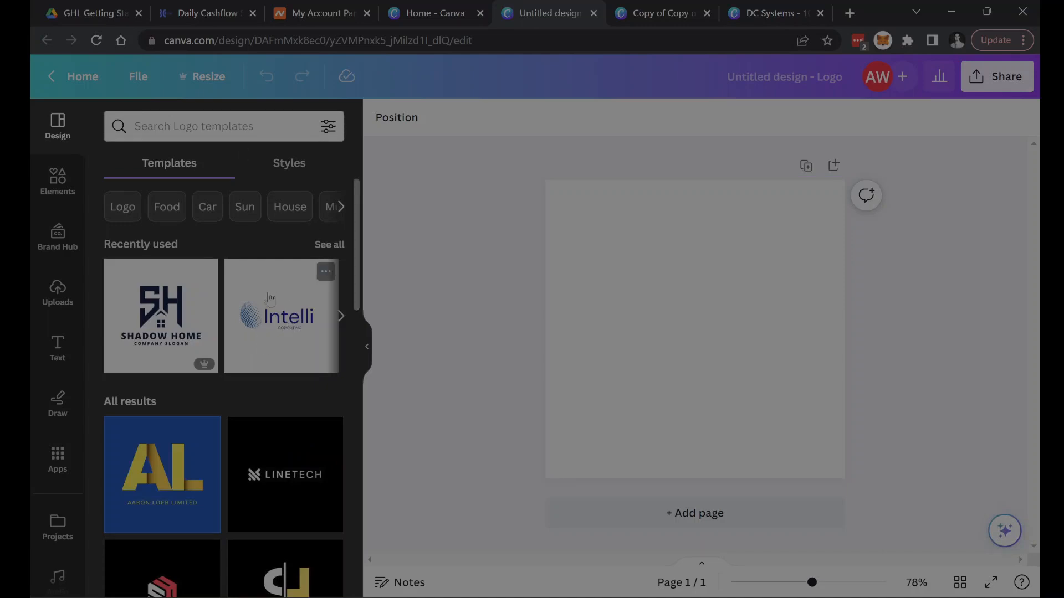
pyautogui.click(297, 330)
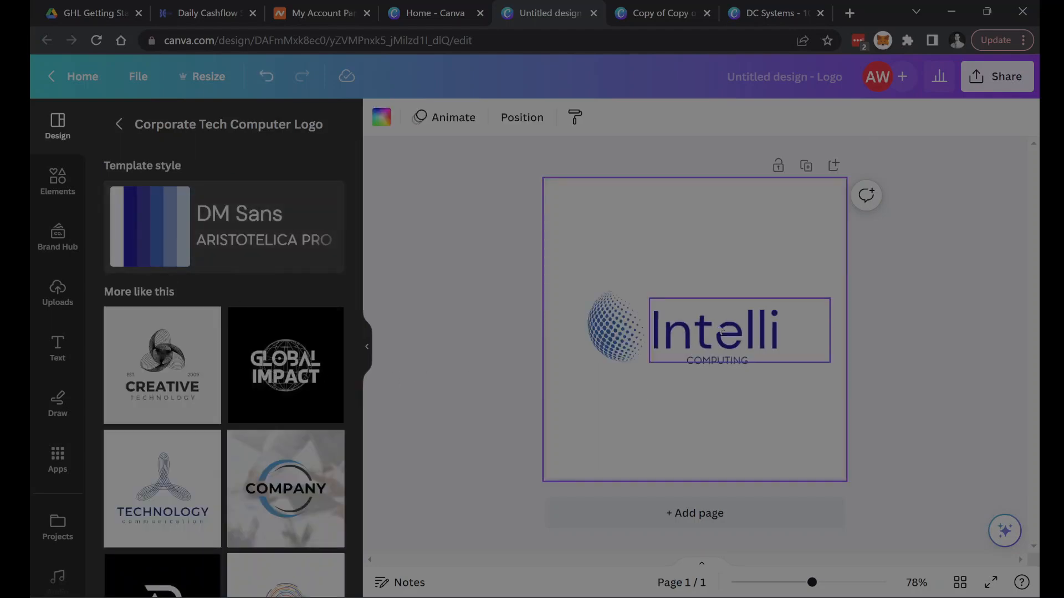
# - Replace the logo's main text "Intelli" with "SmartBiz"
pyautogui.click(796, 339)
pyautogui.click(793, 333)
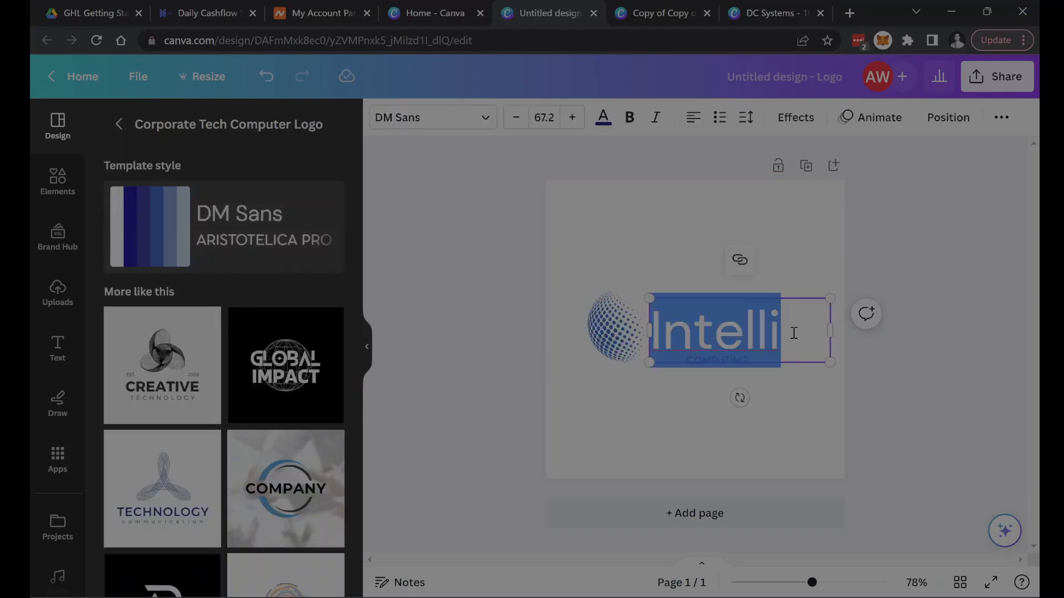
pyautogui.write('Smart')
pyautogui.press('Return')
pyautogui.write('Bi')
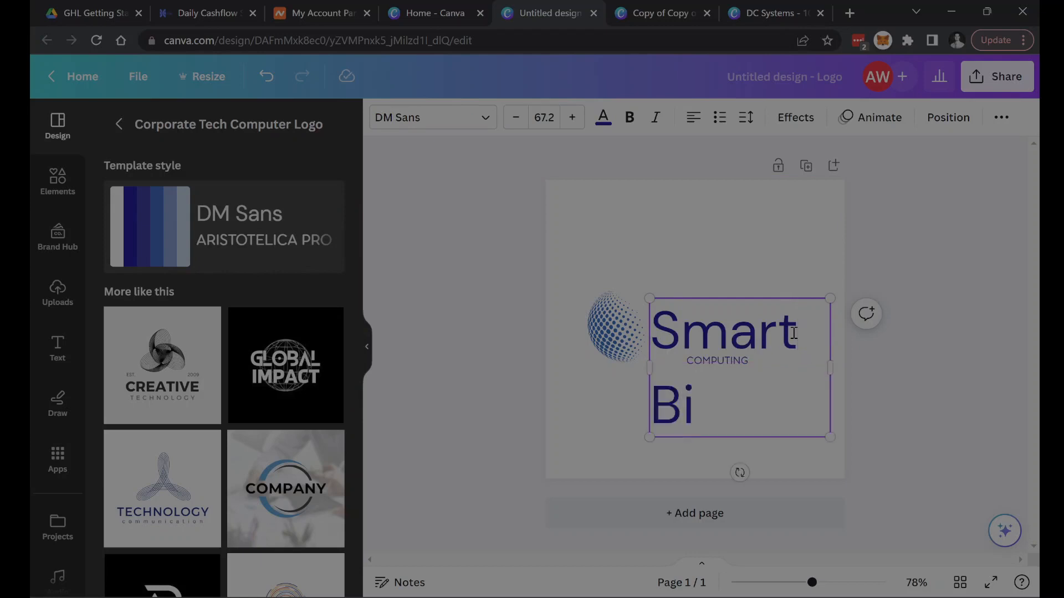
pyautogui.write('z')
# - Reduce the font size of the SmartBiz text until the name fits on one line
pyautogui.click(516, 117)
pyautogui.click(515, 118)
pyautogui.click(516, 117)
pyautogui.click(515, 117)
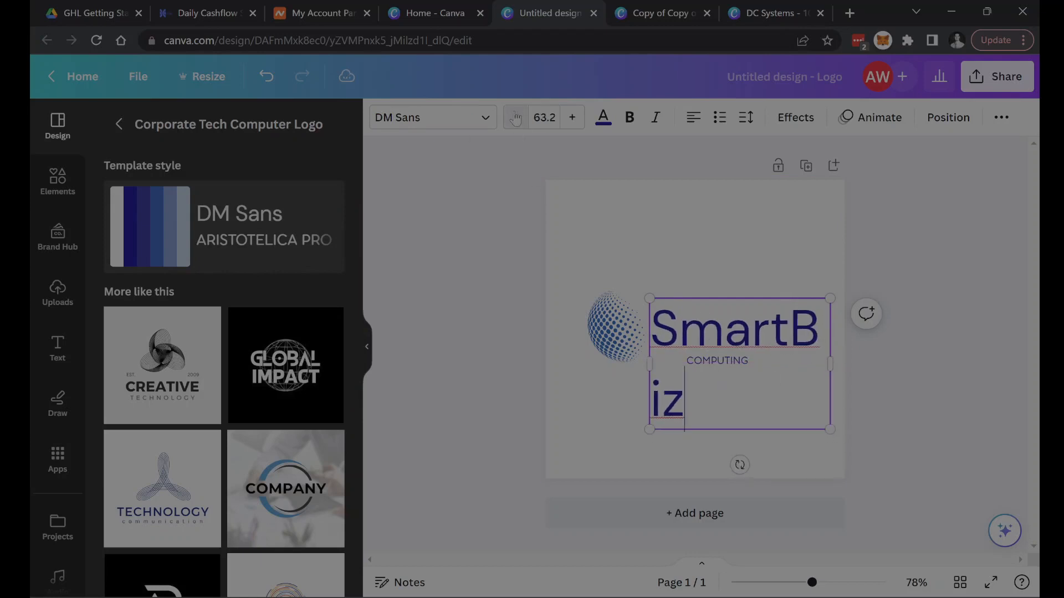
pyautogui.click(515, 118)
pyautogui.click(515, 117)
pyautogui.click(516, 118)
pyautogui.click(515, 117)
pyautogui.click(516, 118)
pyautogui.click(515, 118)
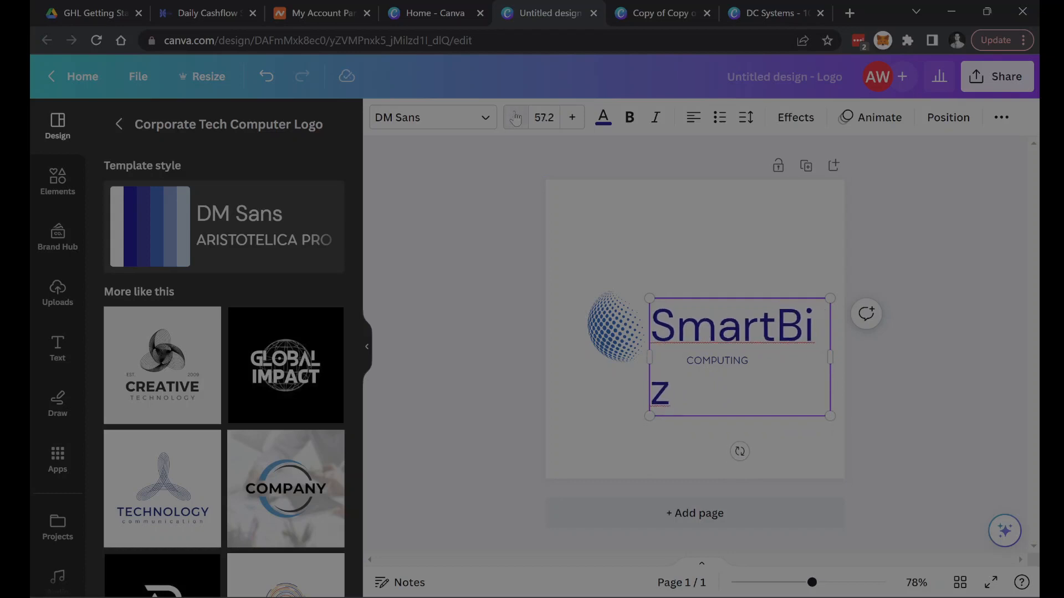
pyautogui.click(515, 117)
pyautogui.click(515, 117)
# - Replace the small "COMPUTING" text below the company name with "SYSTEMS" and deselect it
pyautogui.click(741, 361)
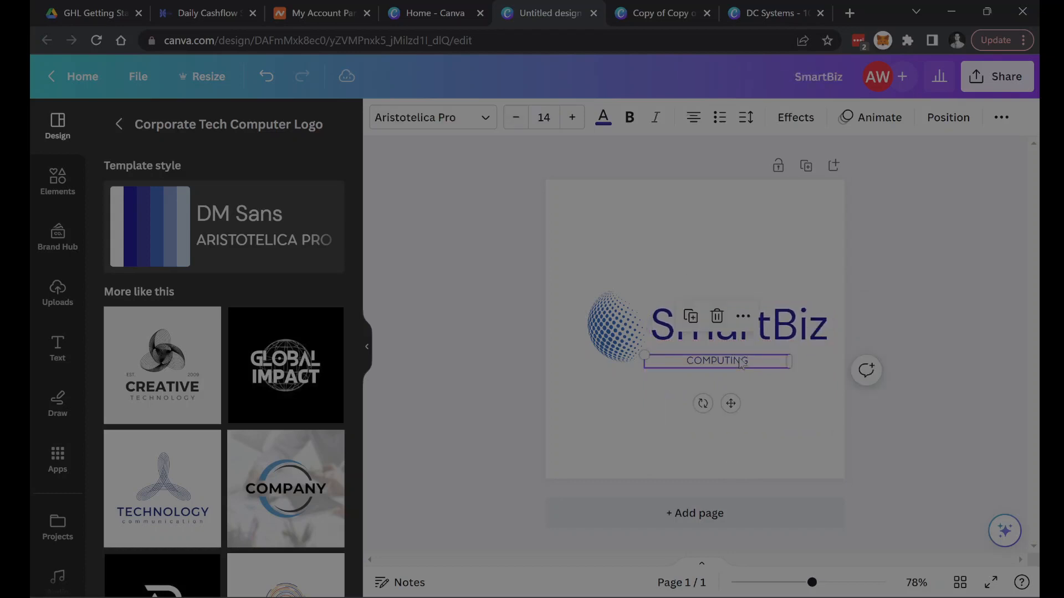
pyautogui.click(750, 361)
pyautogui.doubleClick(749, 361)
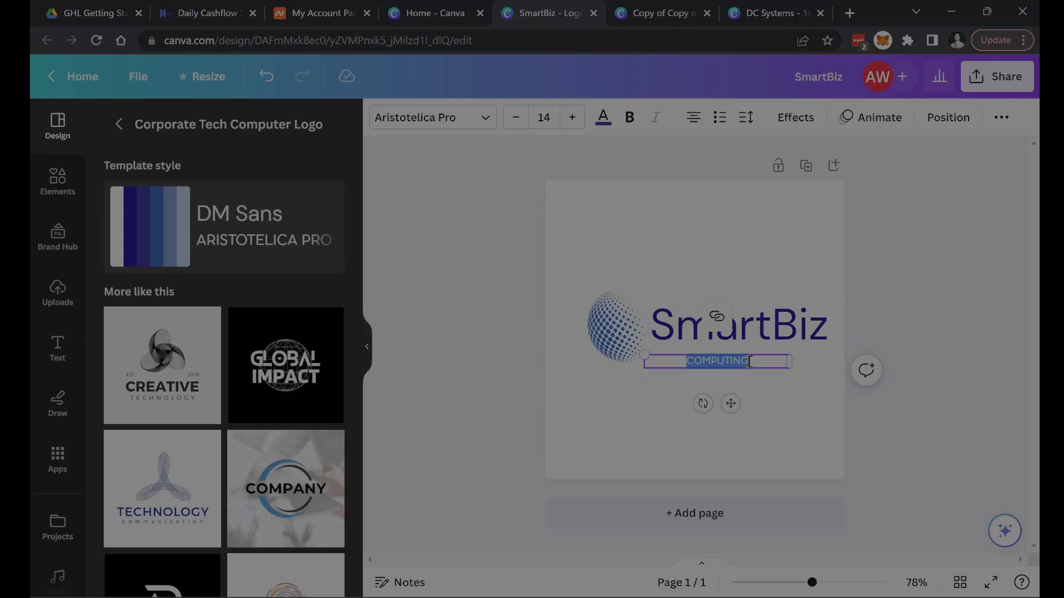
pyautogui.write('SYSTEMS')
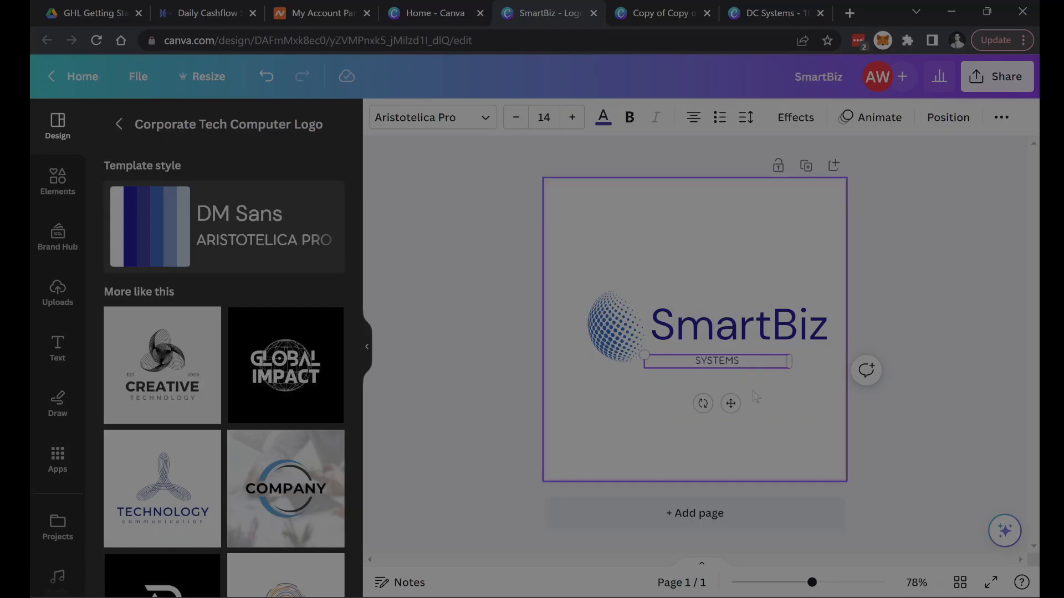
pyautogui.click(857, 429)
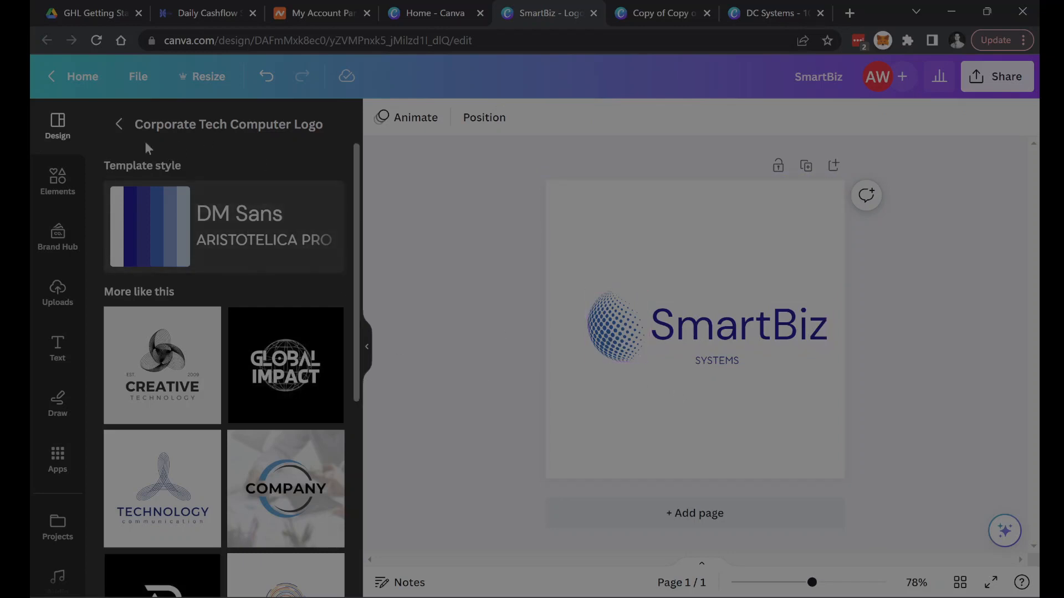
# - Go back to the full list of logo templates and browse the available designs
pyautogui.click(120, 126)
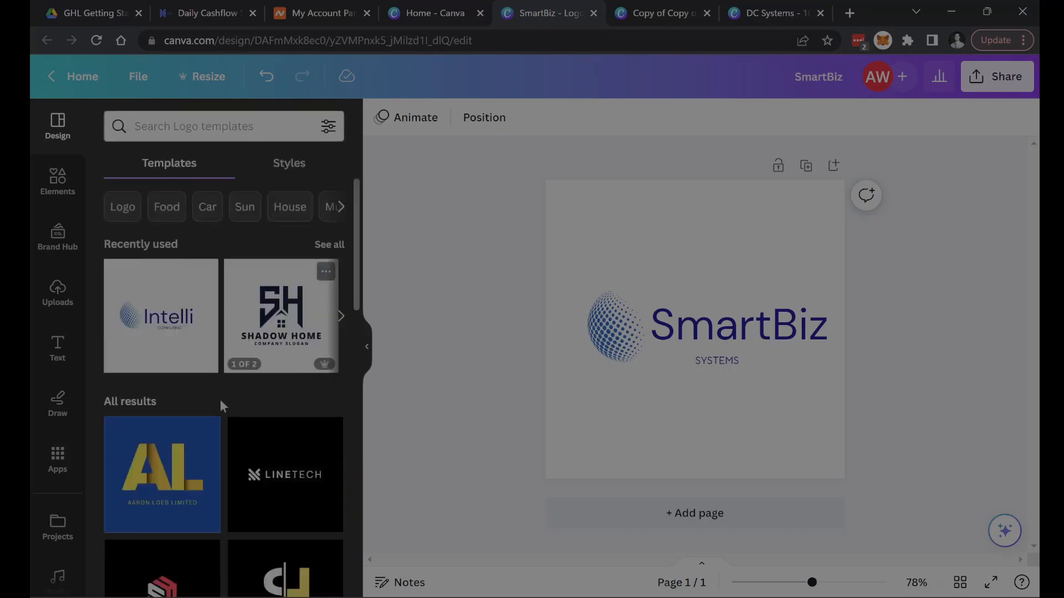
pyautogui.scroll(-1, 191, 429)
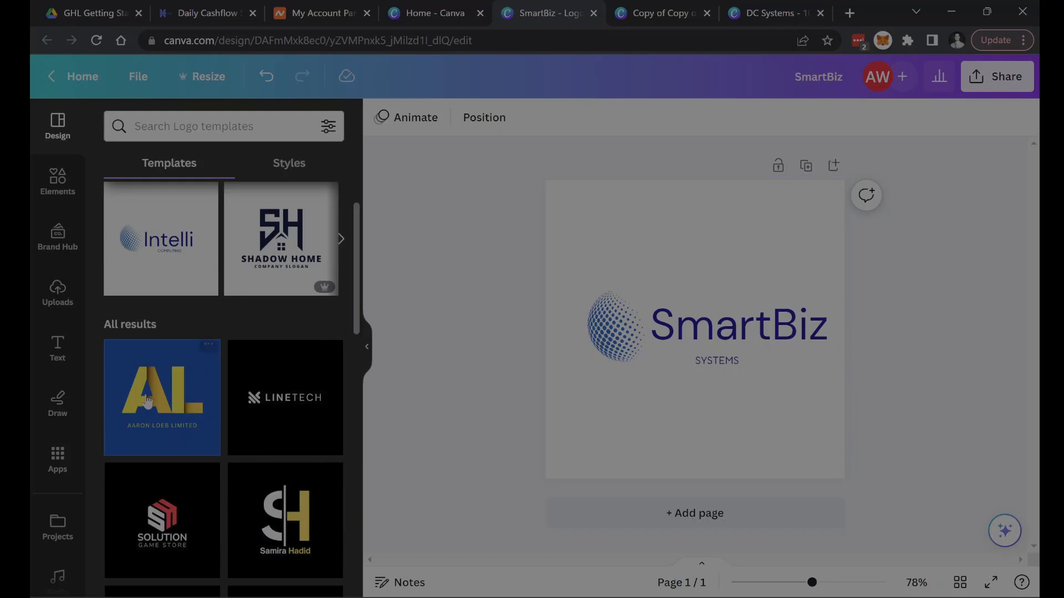
pyautogui.scroll(-3, 158, 395)
pyautogui.scroll(-3, 294, 421)
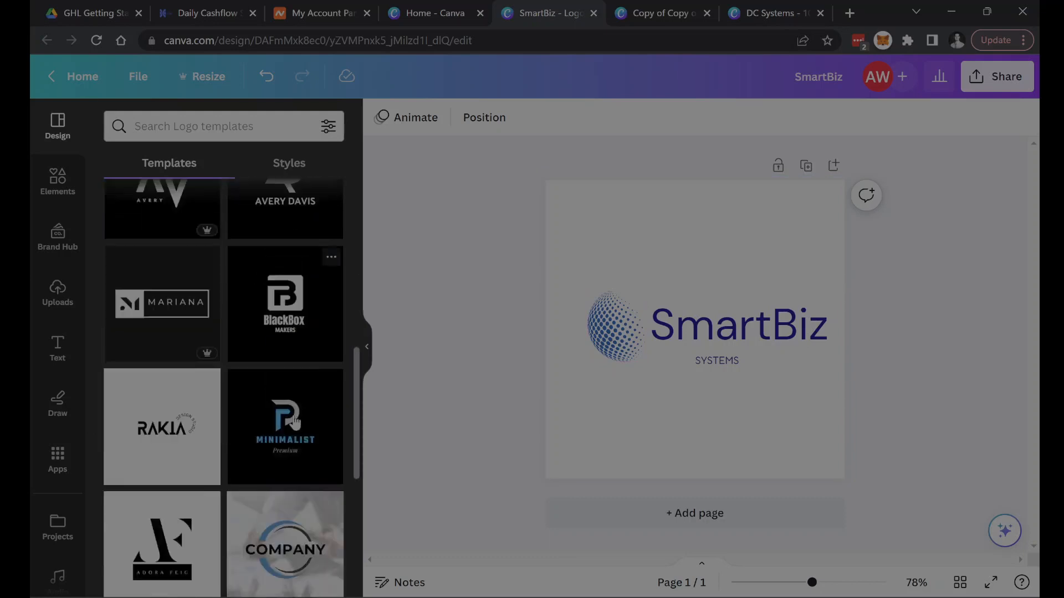
# - Browse further logo templates in Canva, and view the existing square and wide DC Systems logo designs
pyautogui.scroll(-4, 288, 443)
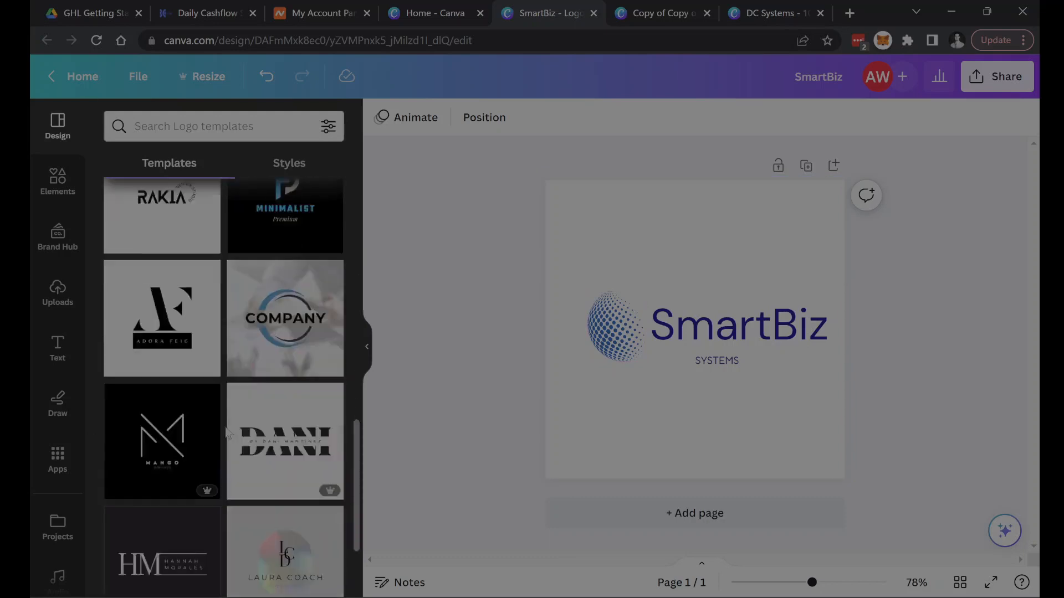
pyautogui.click(135, 494)
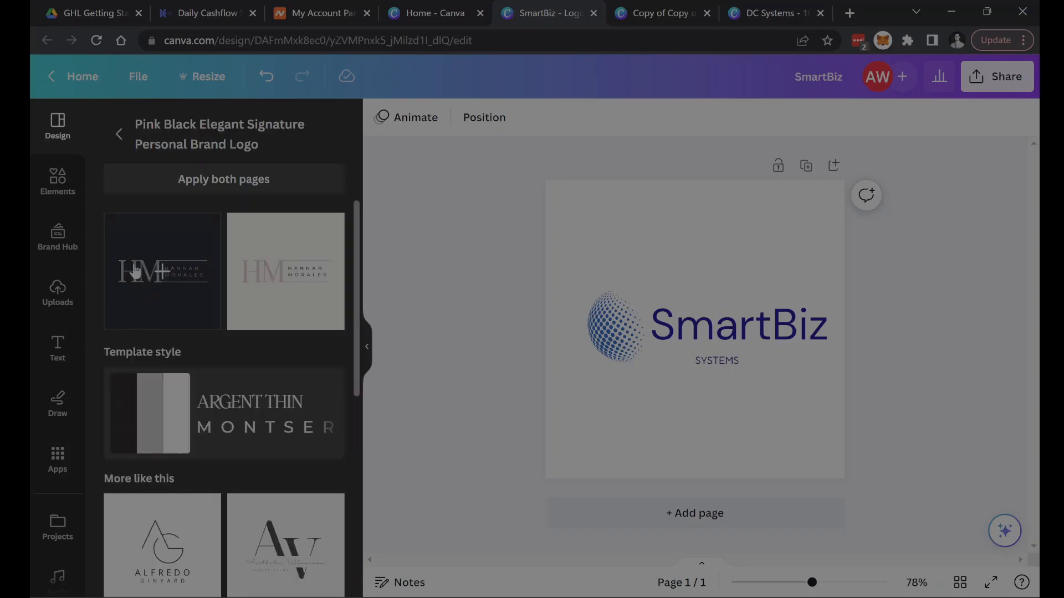
pyautogui.click(660, 23)
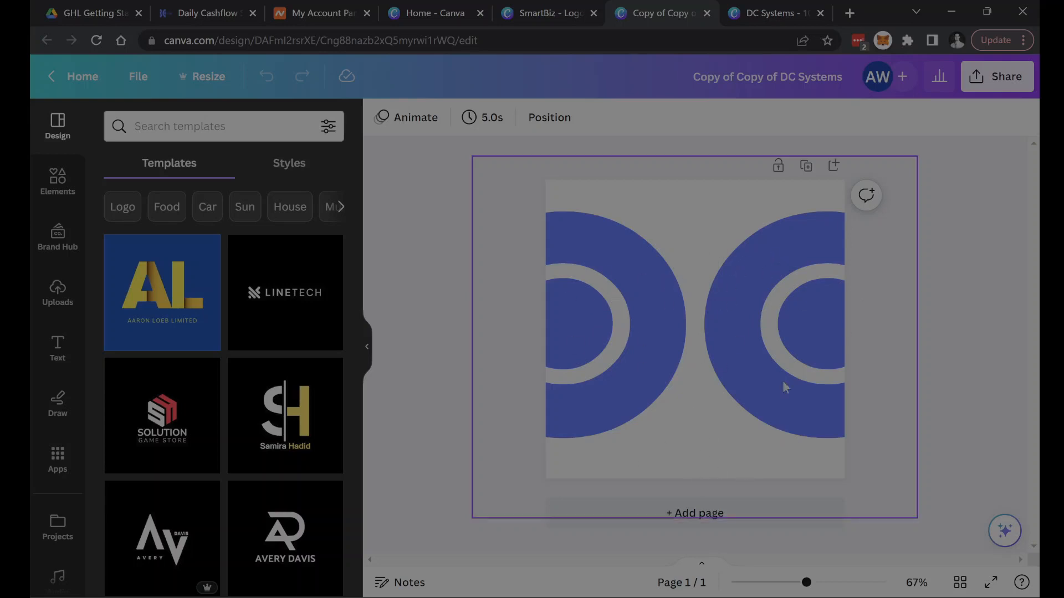
pyautogui.click(765, 12)
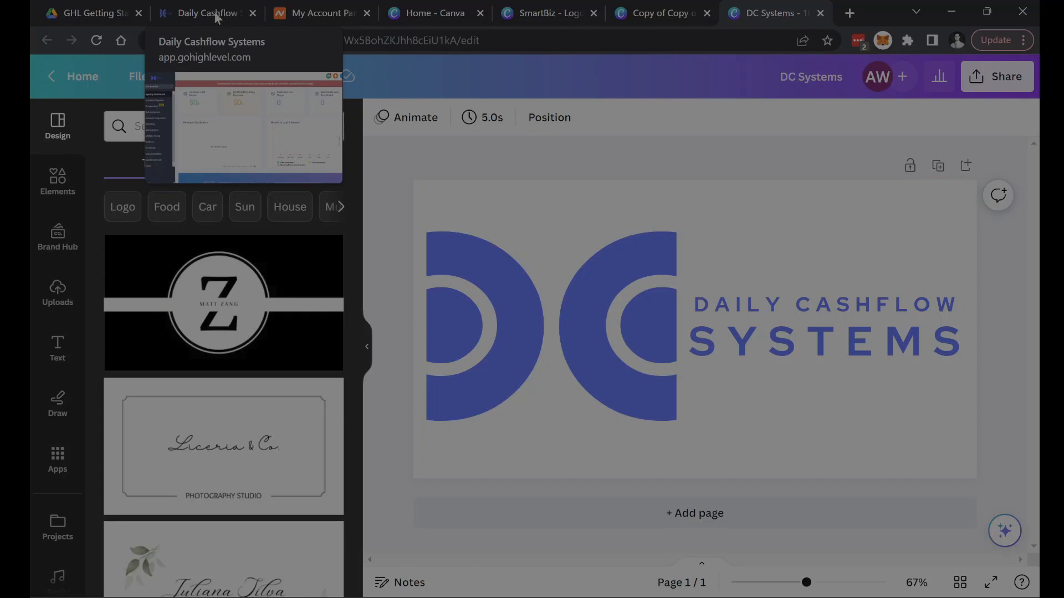
# - Switch to the GHL setup guide PDF and highlight the 3500x900 logo size and the Agency vs Subaccount heading
pyautogui.click(93, 12)
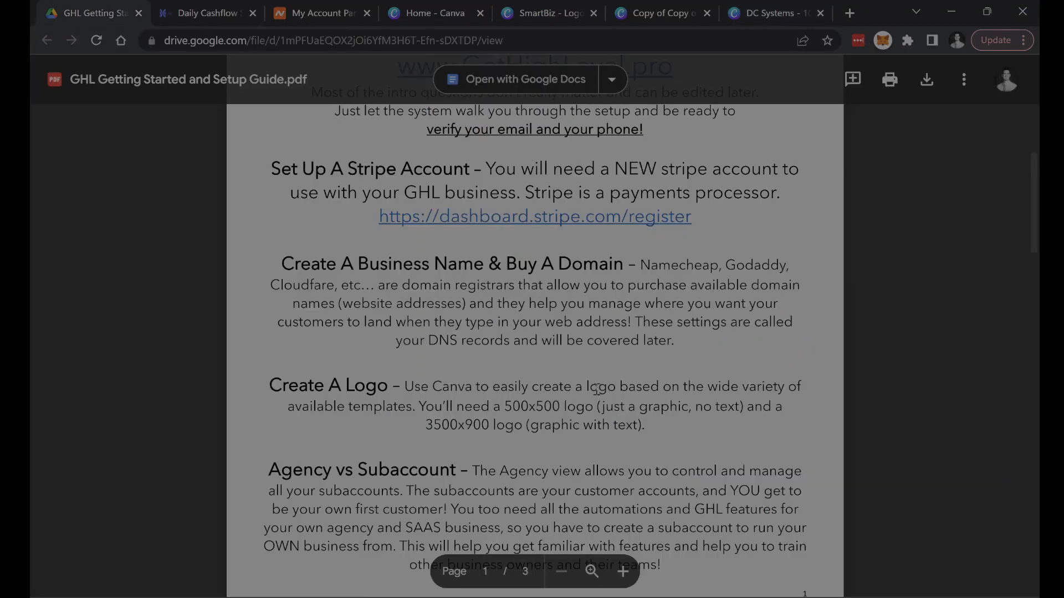
pyautogui.moveTo(428, 425); pyautogui.dragTo(479, 422)
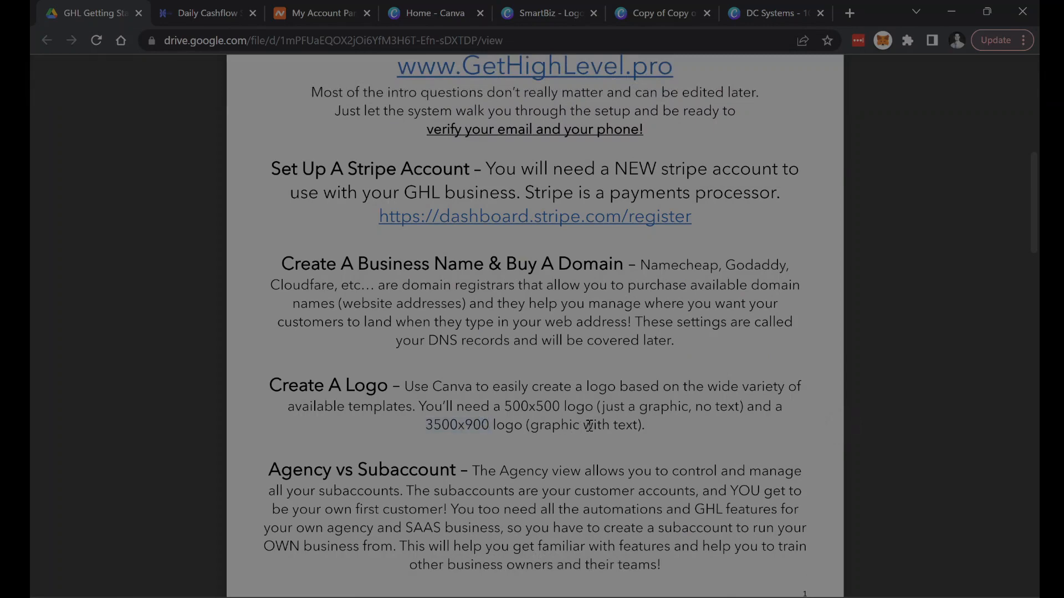
pyautogui.scroll(-2, 595, 419)
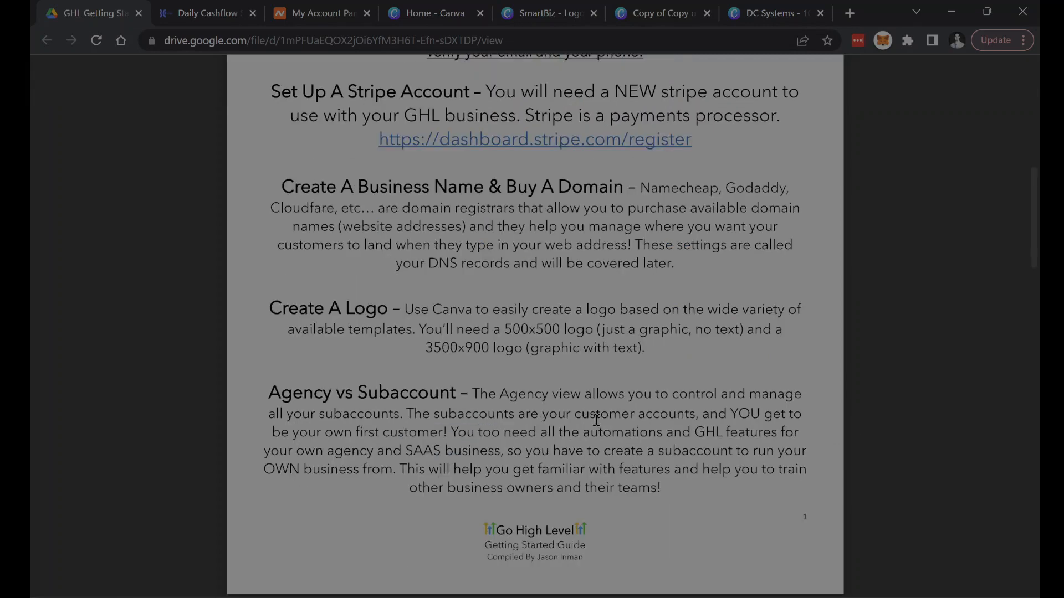
pyautogui.scroll(-2, 596, 419)
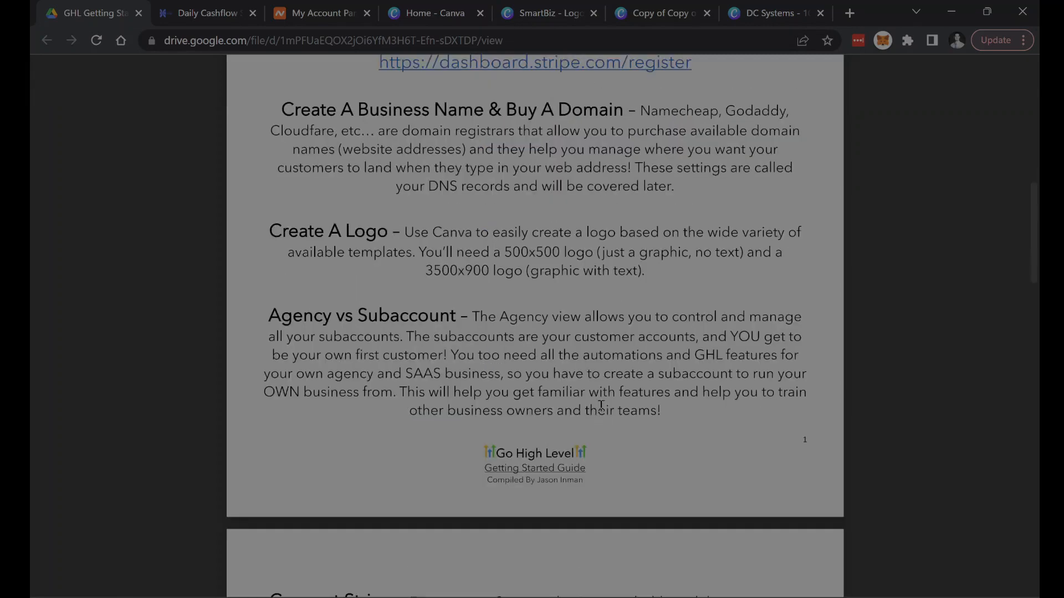
pyautogui.moveTo(268, 314); pyautogui.dragTo(455, 316)
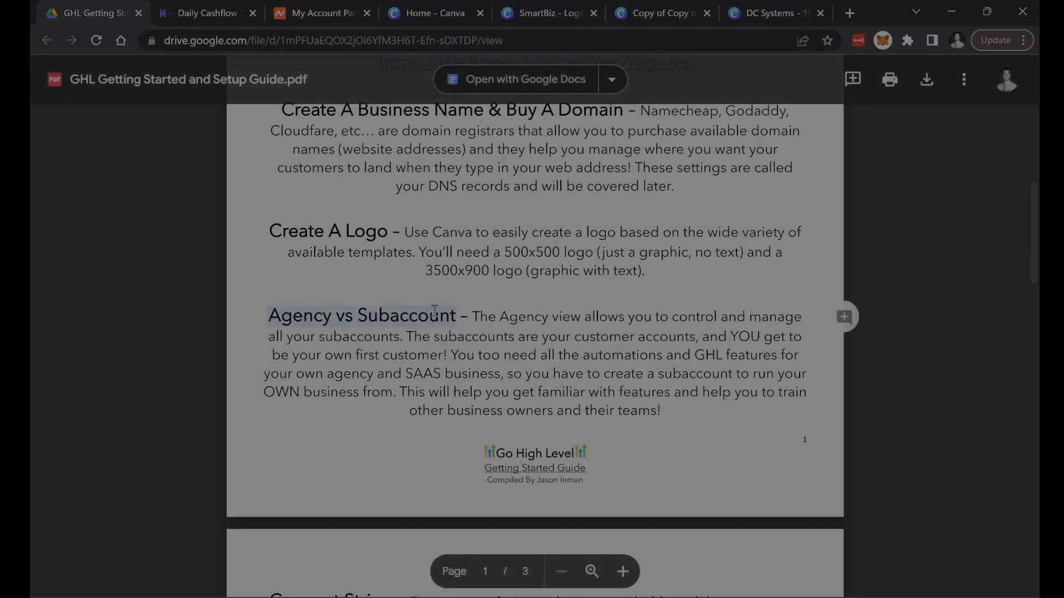
pyautogui.click(528, 321)
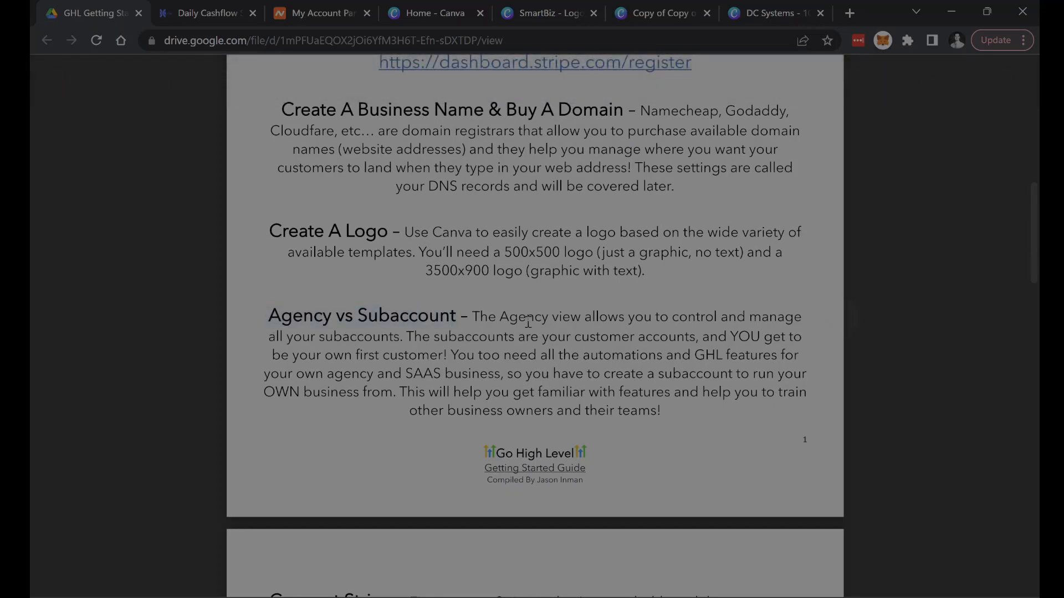
# - Switch to the Go High Level agency dashboard and reload it
pyautogui.click(185, 18)
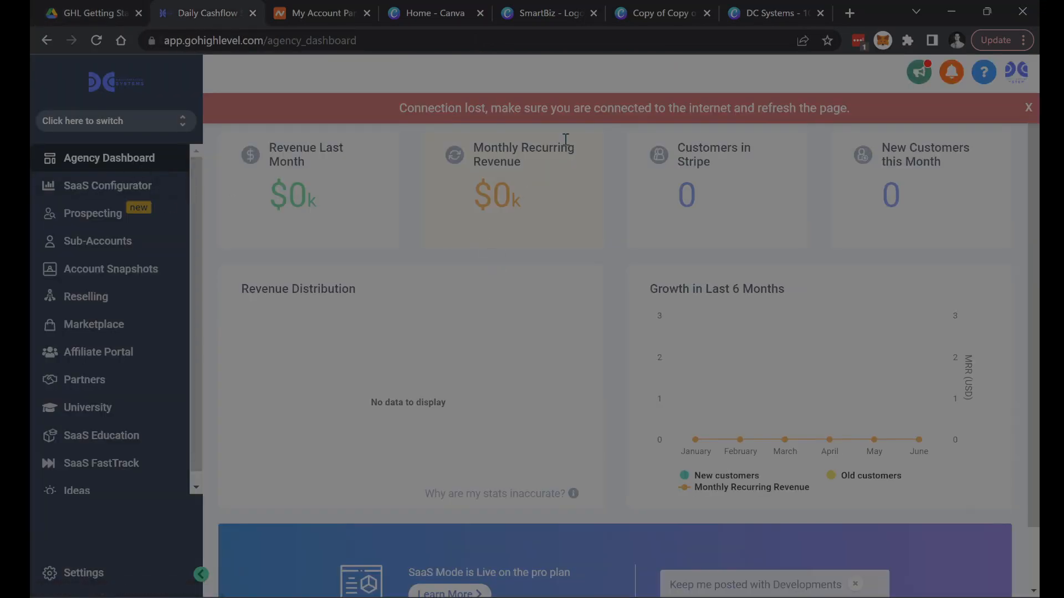
pyautogui.click(96, 41)
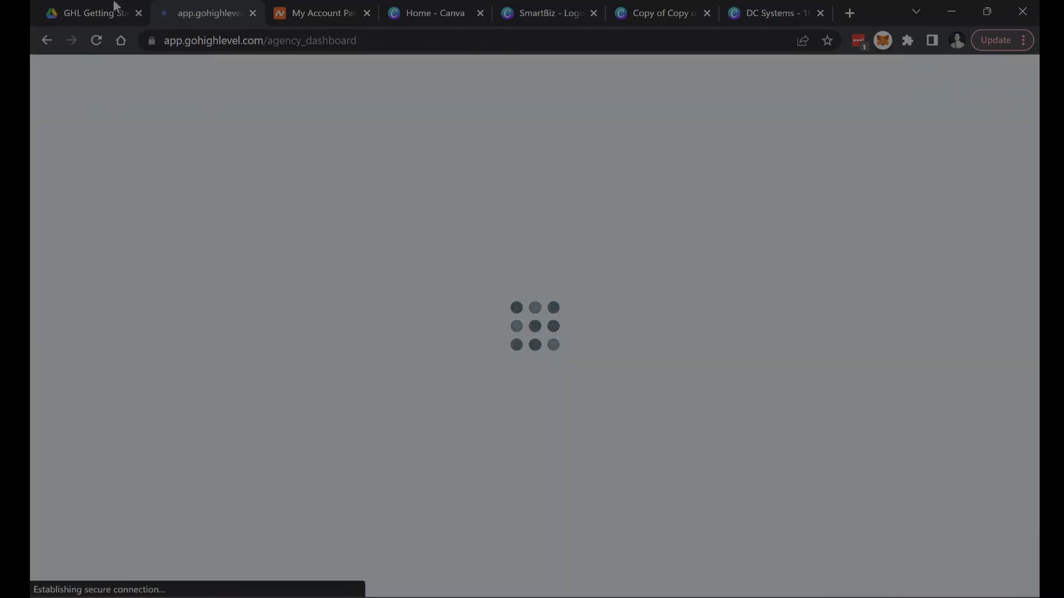
# - Return to the setup guide and highlight the key phrases about agency view and subaccounts in the Agency vs Subaccount section
pyautogui.click(85, 13)
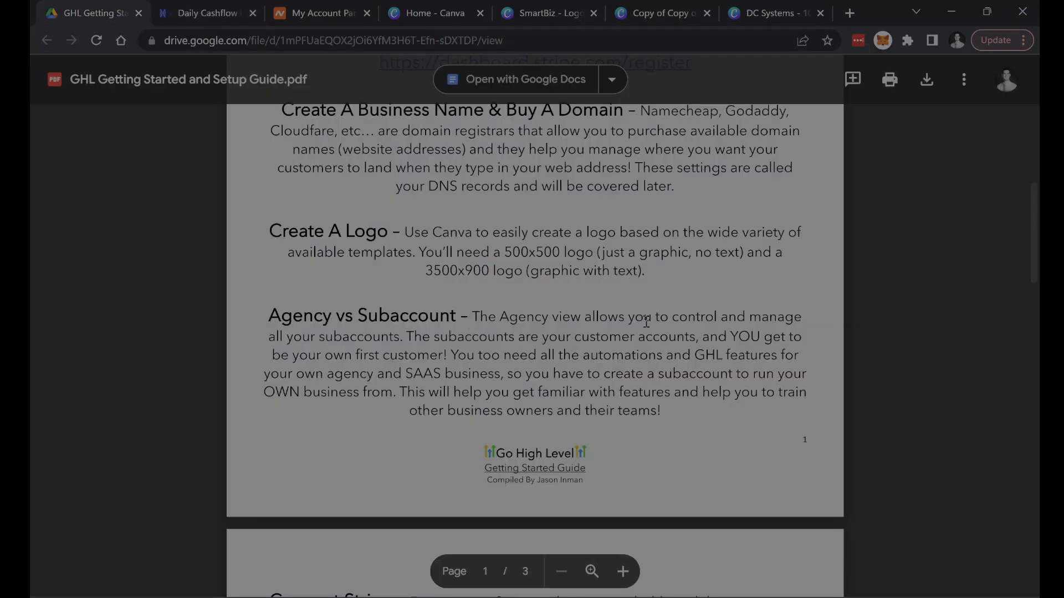
pyautogui.doubleClick(357, 337)
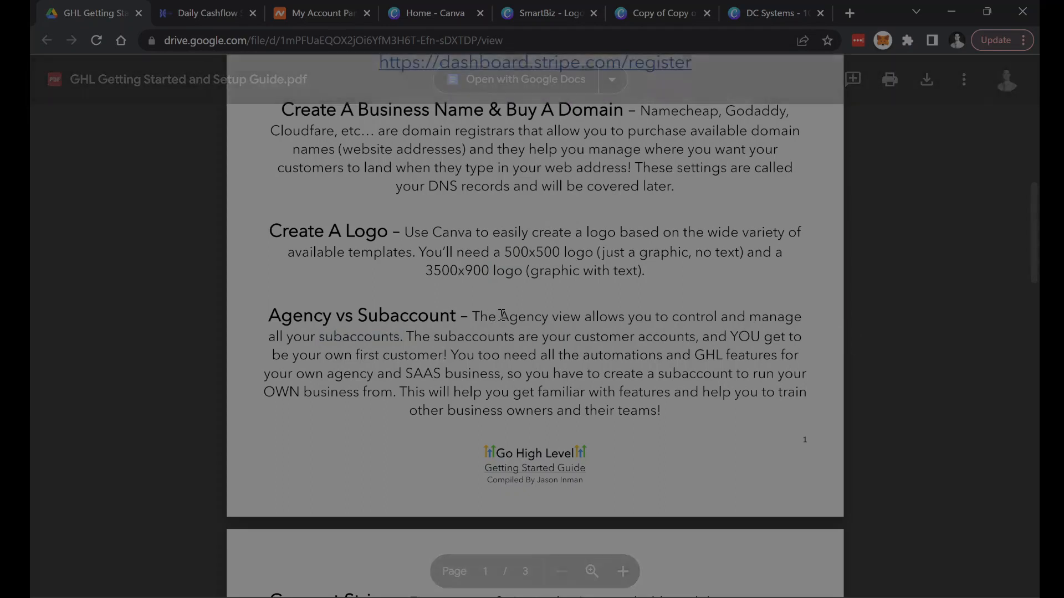
pyautogui.moveTo(502, 315); pyautogui.dragTo(568, 305)
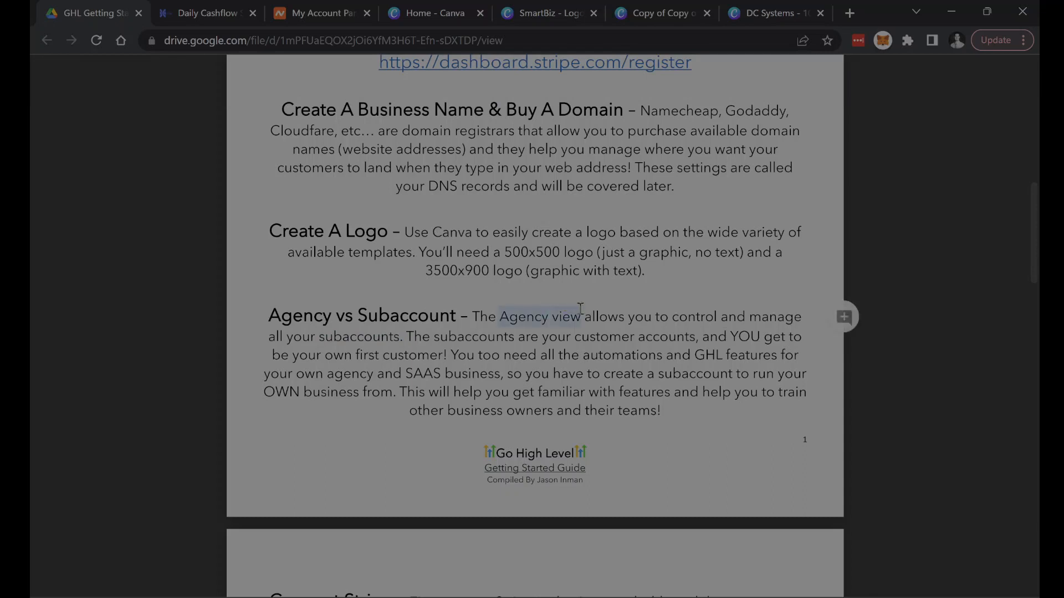
pyautogui.click(577, 313)
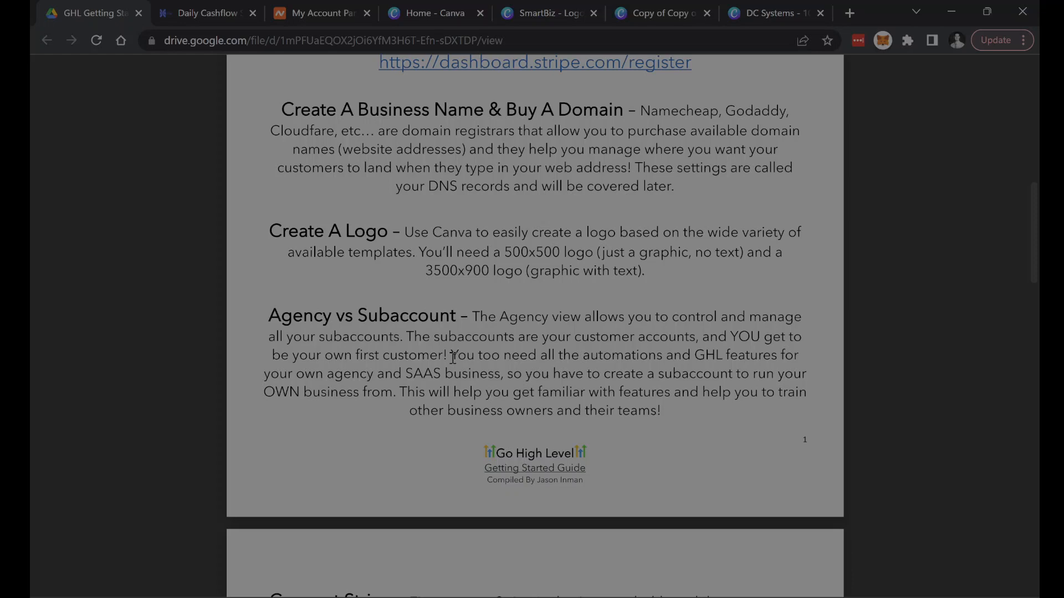
pyautogui.moveTo(453, 357); pyautogui.dragTo(688, 353)
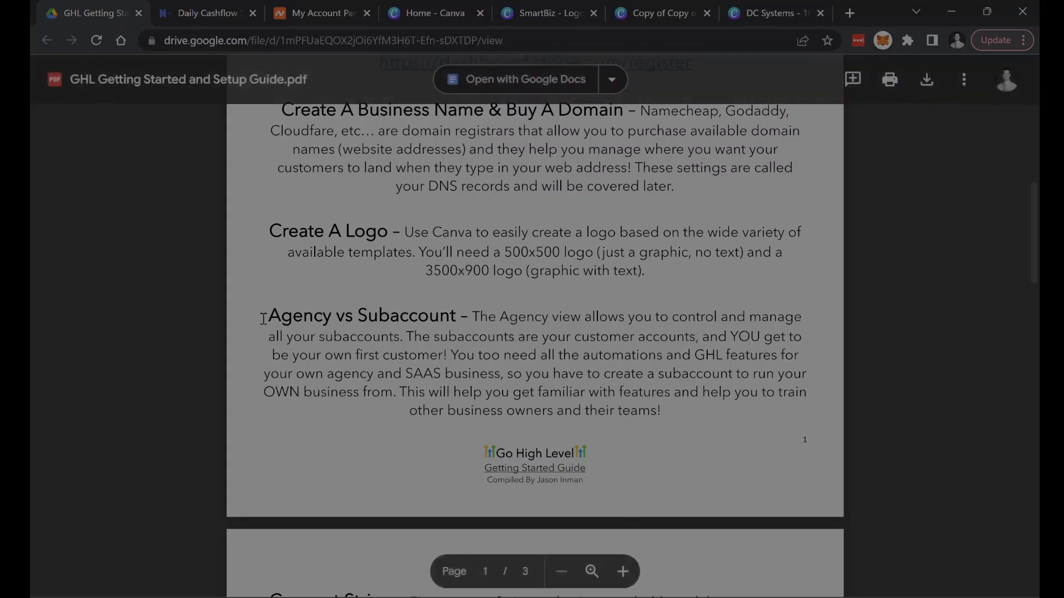
pyautogui.moveTo(264, 318); pyautogui.dragTo(333, 318)
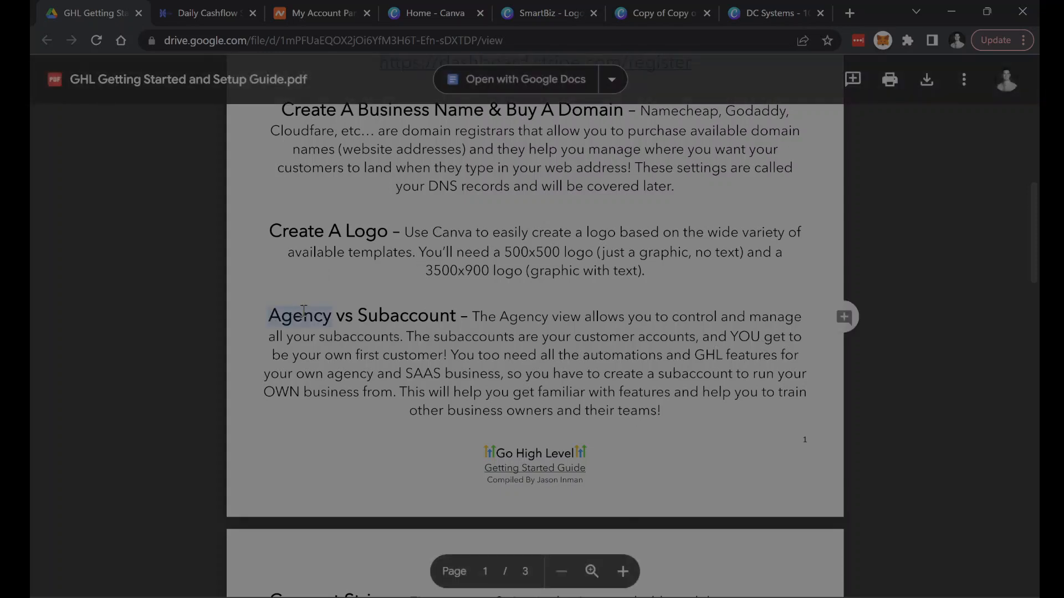
pyautogui.doubleClick(362, 315)
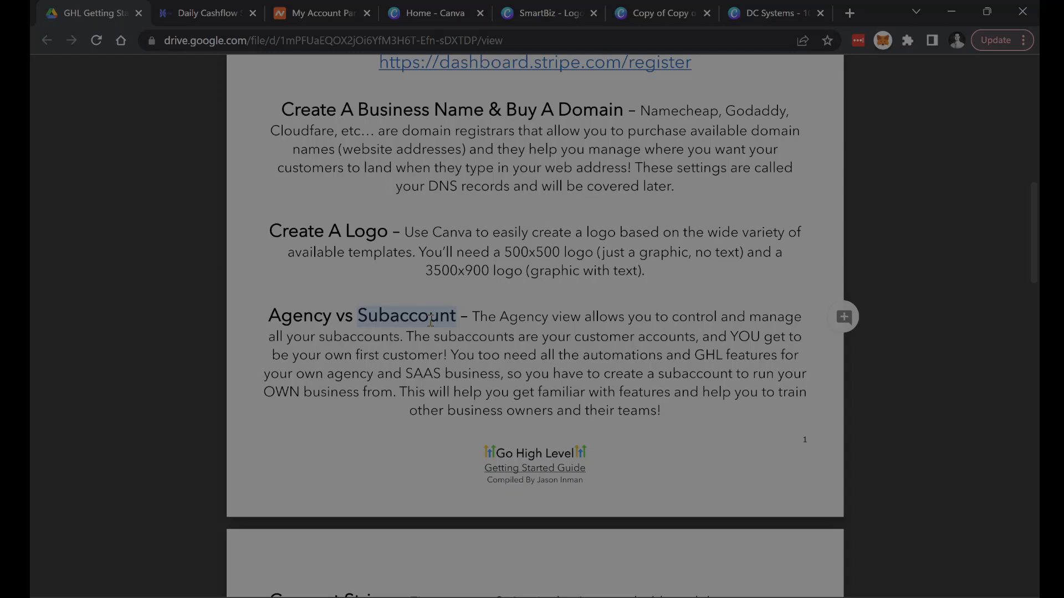
# - Read the guide's Connect Stripe section, highlighting the phrases about the Agency dashboard and the subaccount launchpad
pyautogui.scroll(-3, 441, 350)
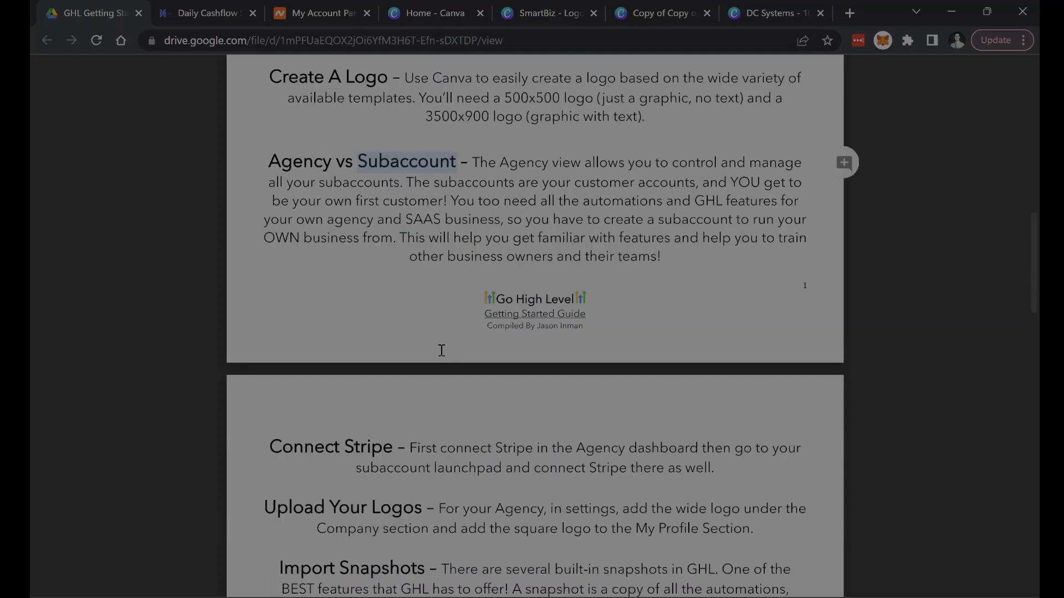
pyautogui.scroll(-2, 442, 355)
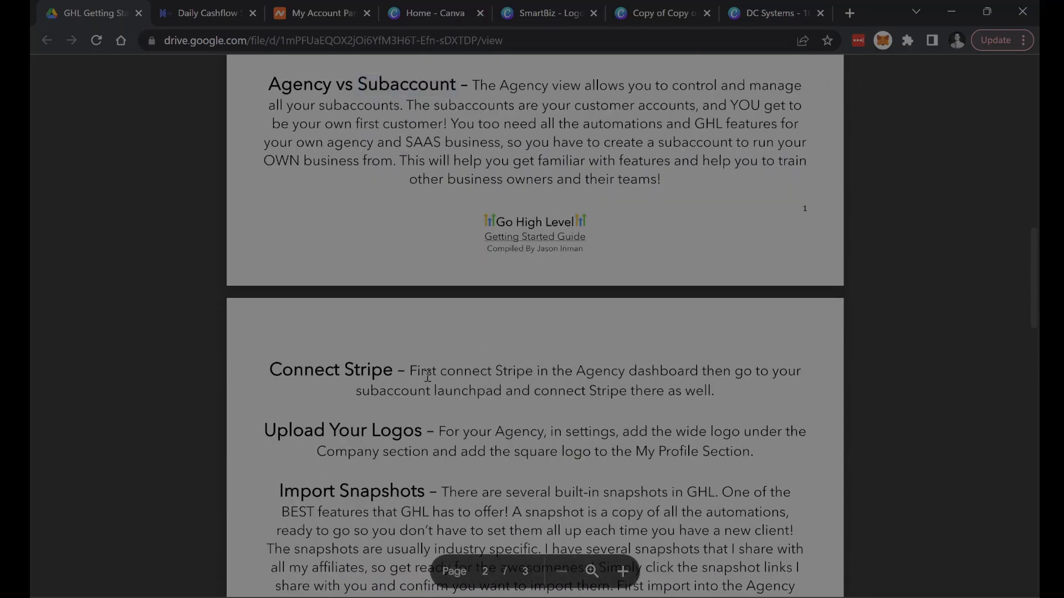
pyautogui.moveTo(411, 369); pyautogui.dragTo(539, 372)
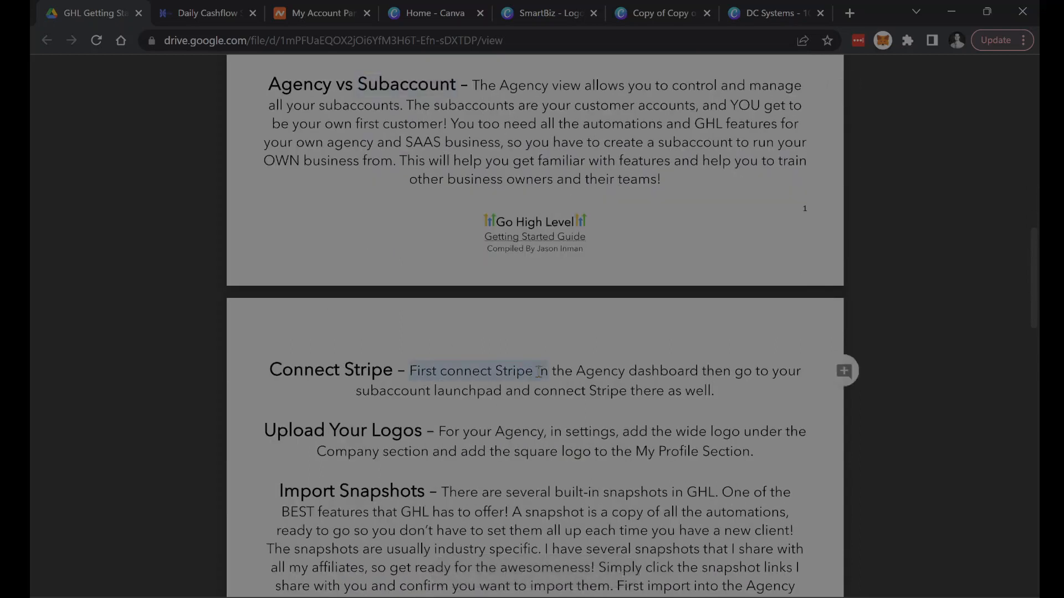
pyautogui.click(531, 371)
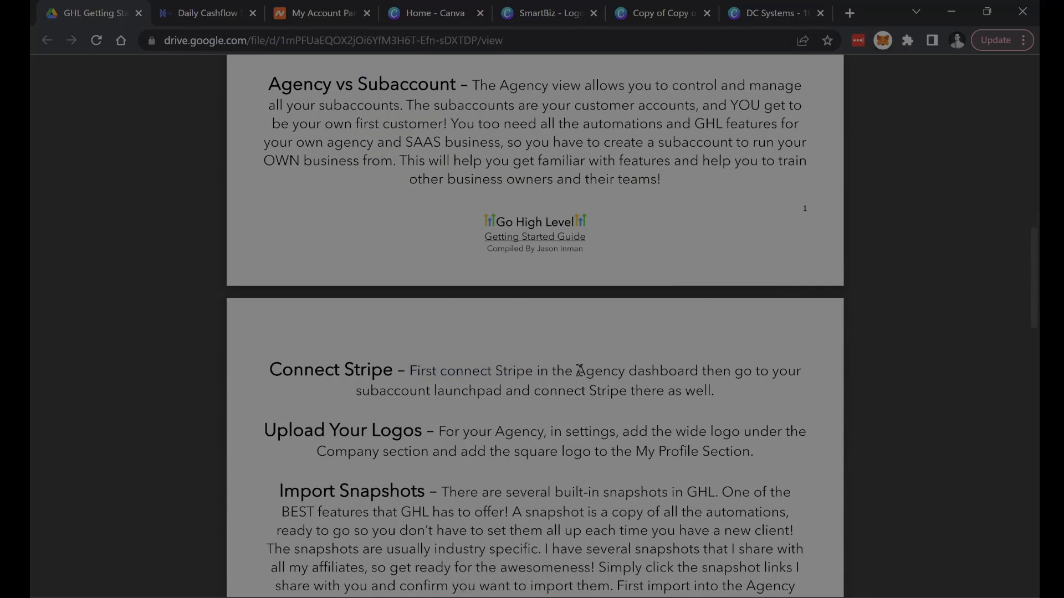
pyautogui.moveTo(579, 370); pyautogui.dragTo(699, 371)
pyautogui.doubleClick(695, 371)
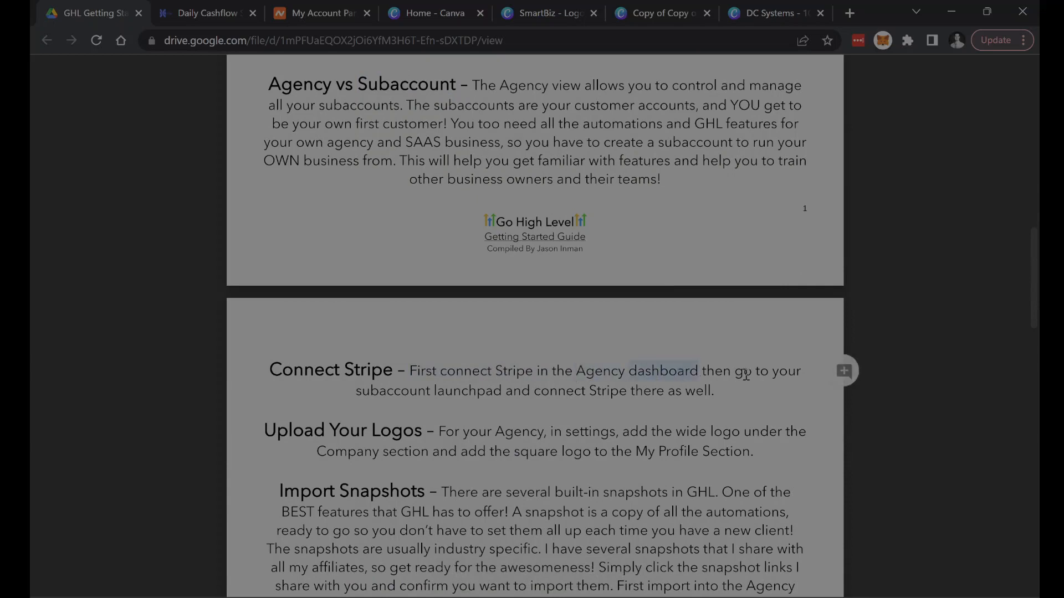
pyautogui.moveTo(355, 391); pyautogui.dragTo(455, 391)
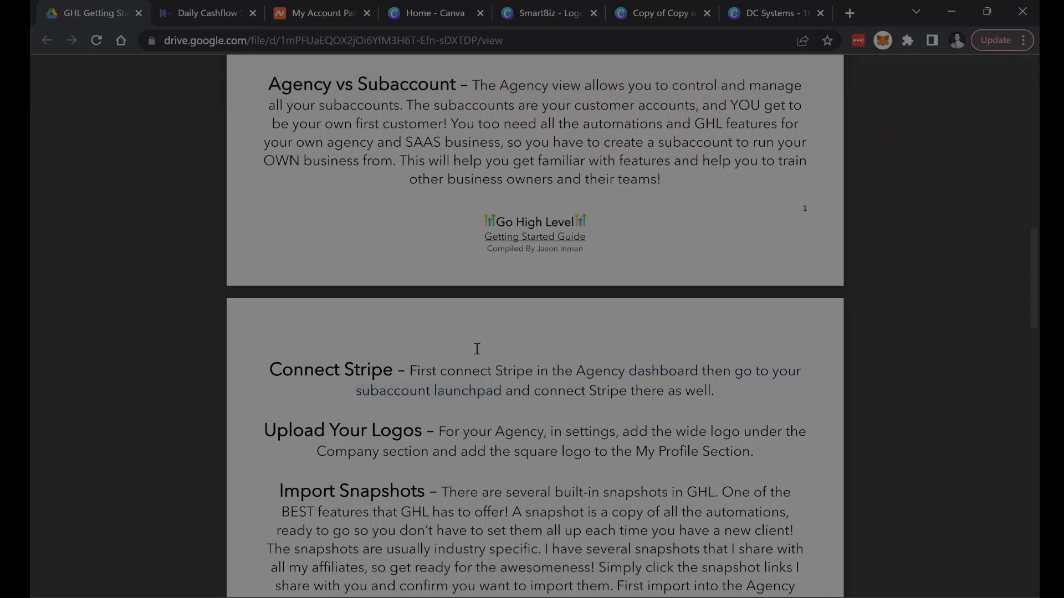
# - Switch to Go High Level, open the agency's Stripe integration settings, and dismiss the browser's notification request
pyautogui.click(208, 21)
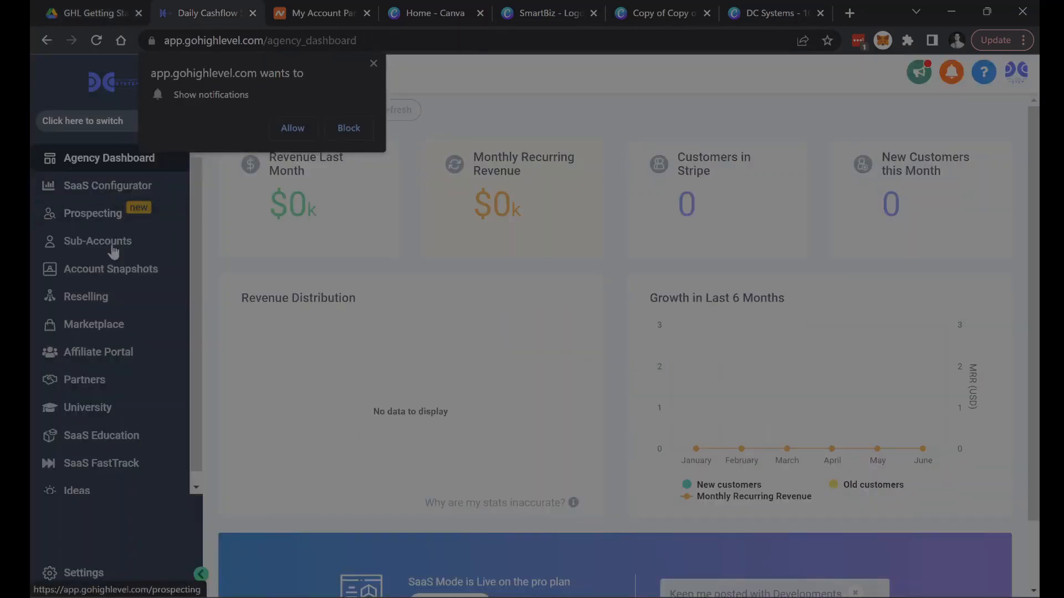
pyautogui.click(94, 586)
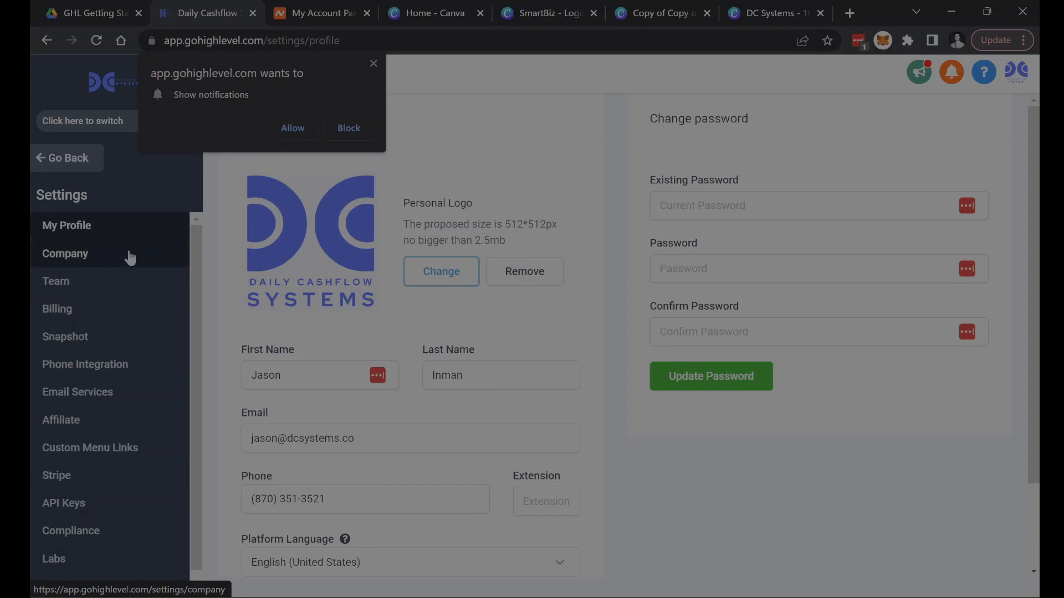
pyautogui.click(71, 482)
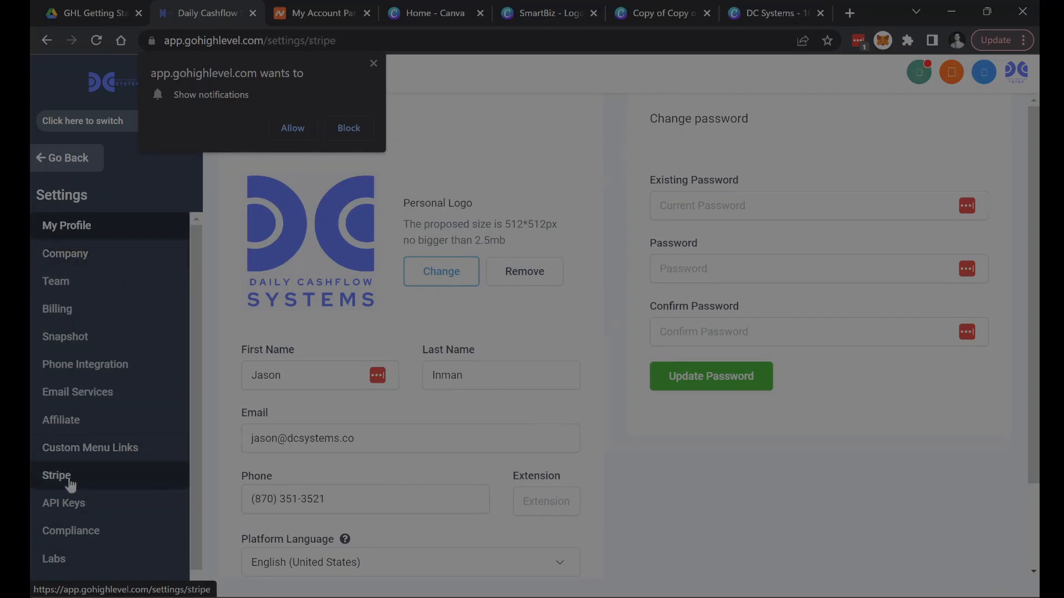
pyautogui.click(374, 64)
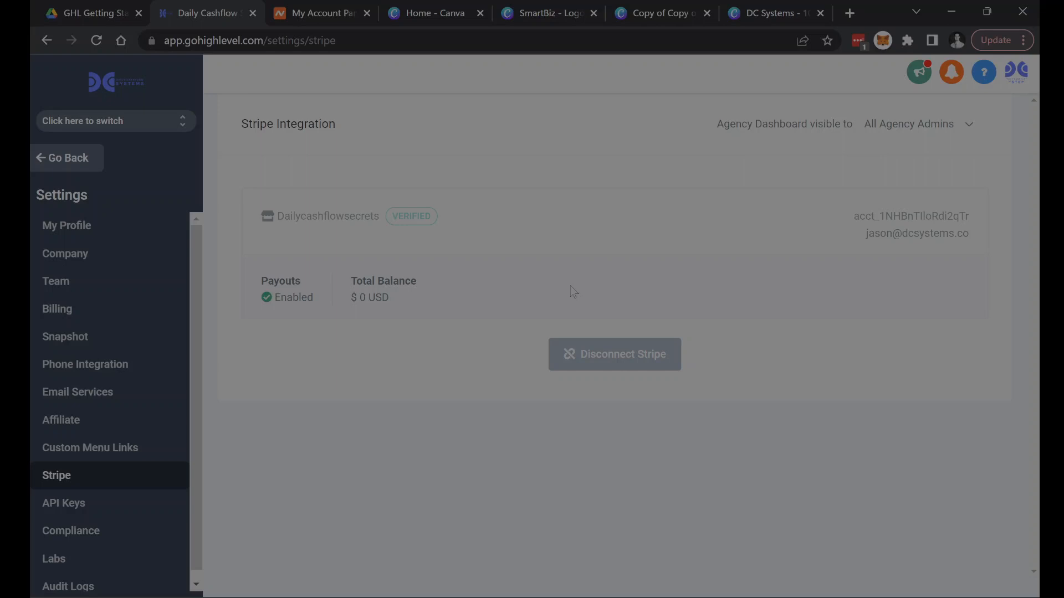
# - Switch from the agency settings to the Daily Cashflow Systems sub-account
pyautogui.click(117, 125)
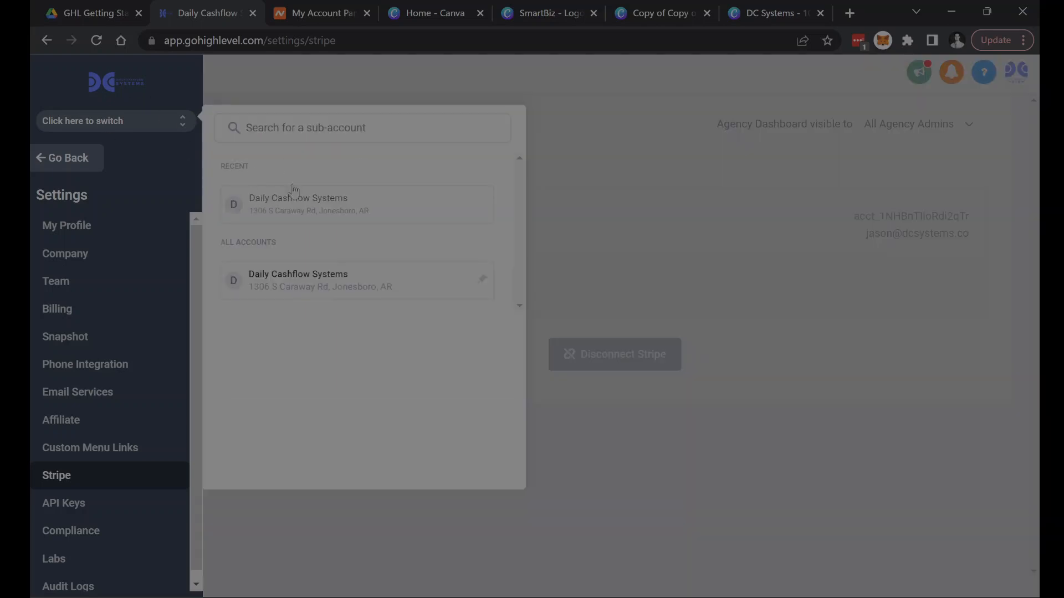
pyautogui.click(321, 212)
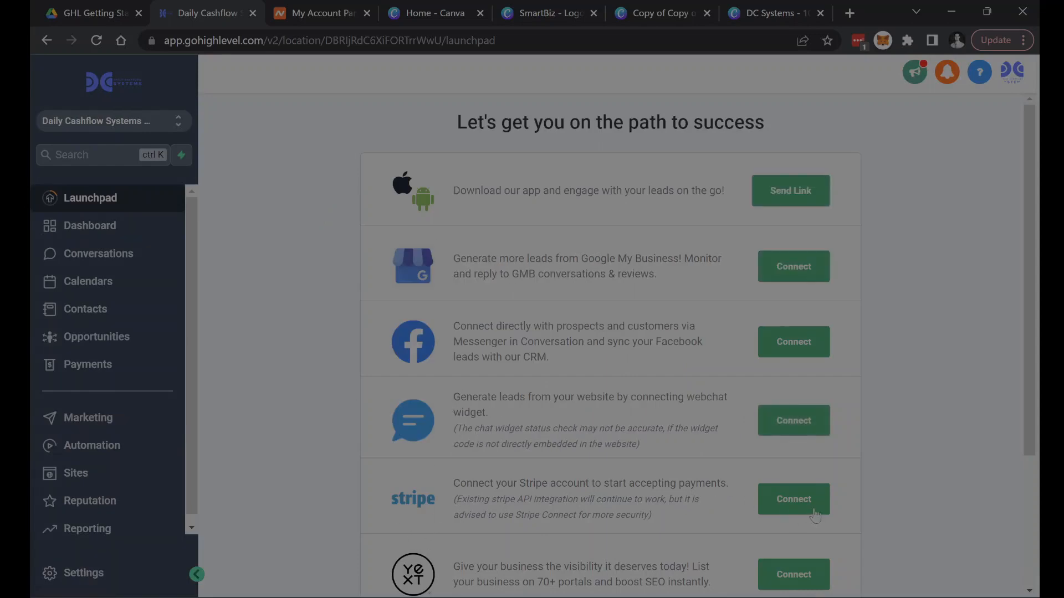
# - Read the guide's Upload Your Logos section, and view the logo areas in Go High Level's agency-level My Profile and Company settings
pyautogui.click(95, 12)
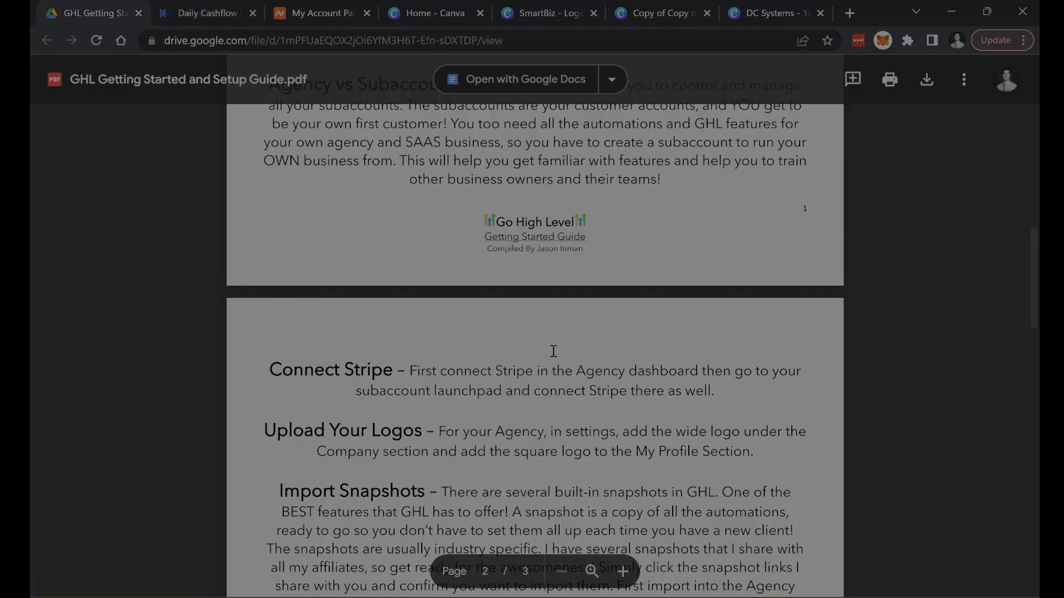
pyautogui.scroll(-1, 424, 426)
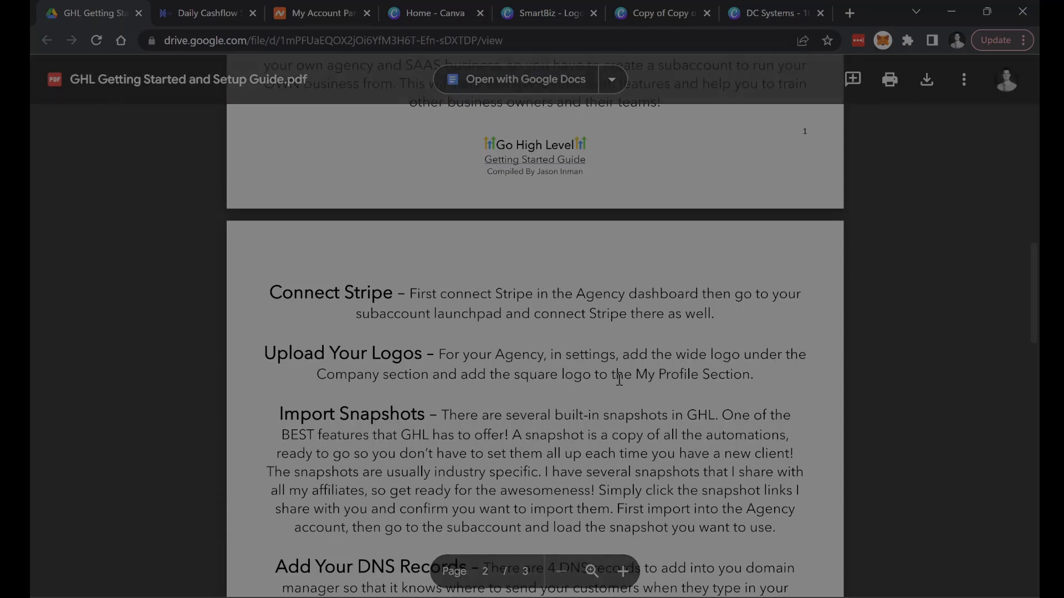
pyautogui.click(205, 12)
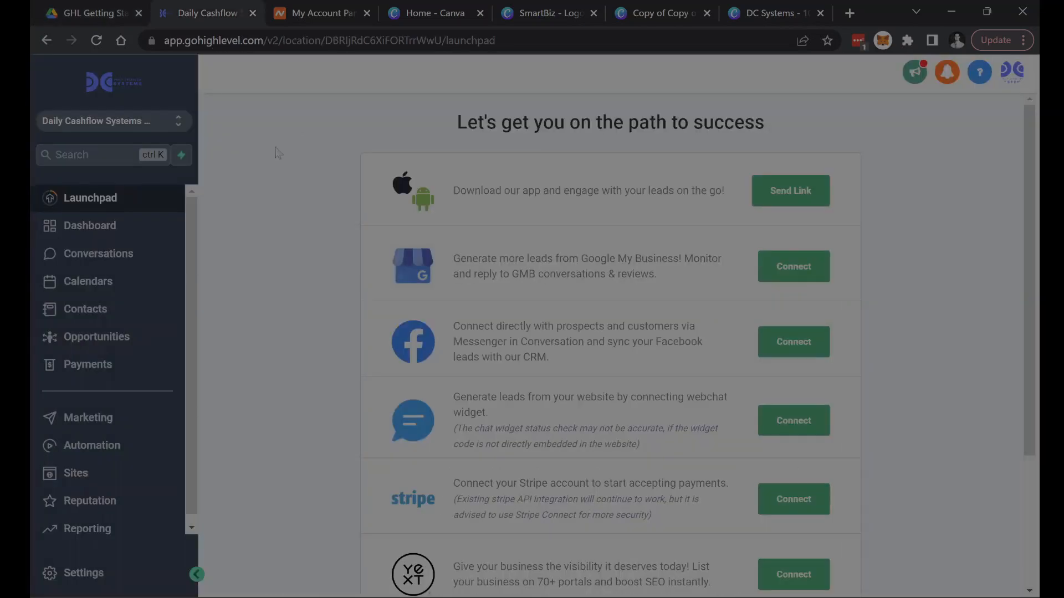
pyautogui.click(135, 127)
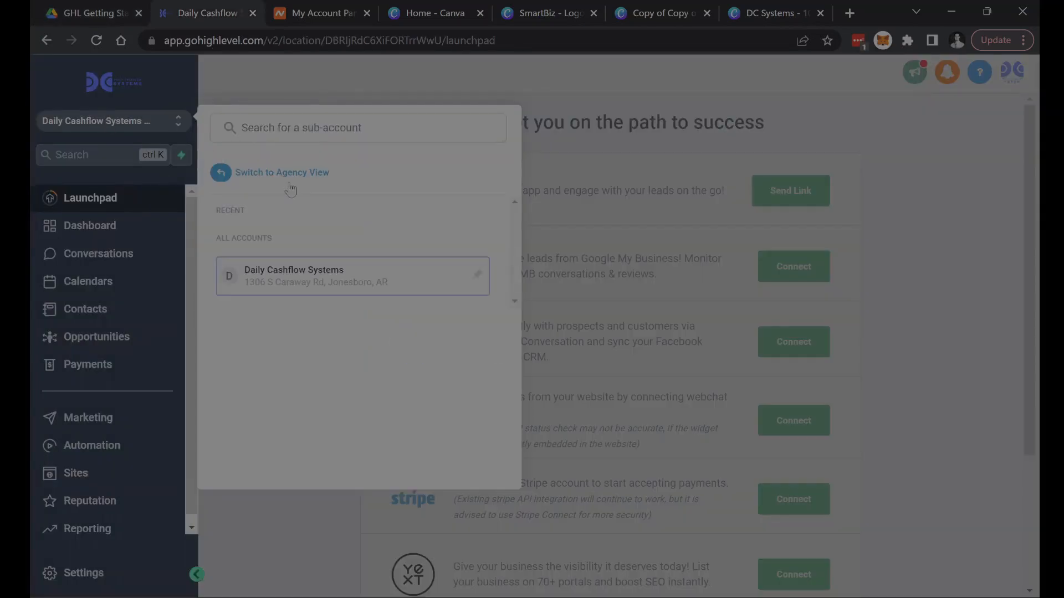
pyautogui.click(287, 176)
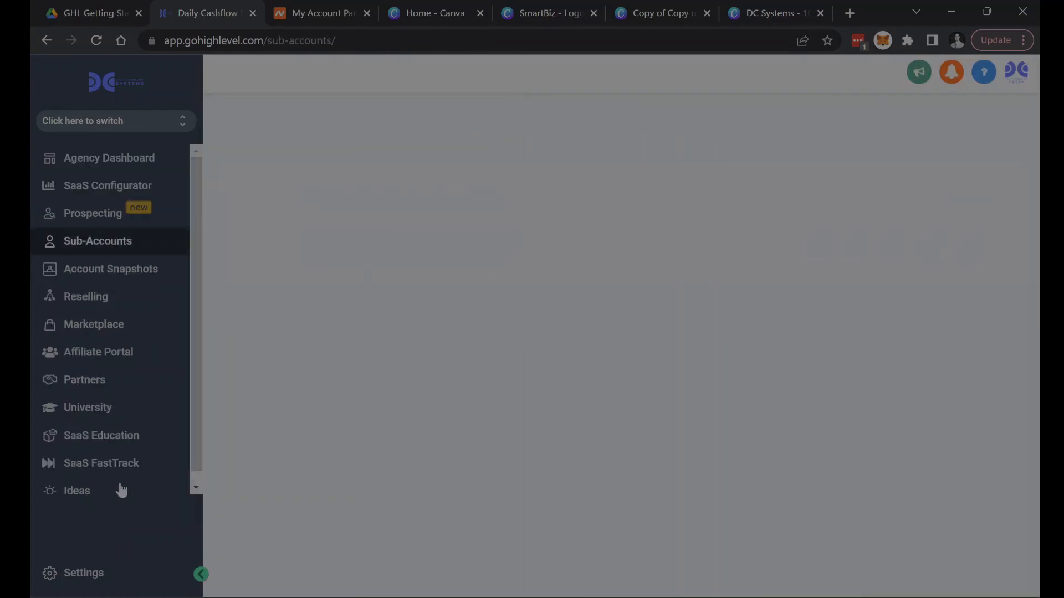
pyautogui.click(83, 582)
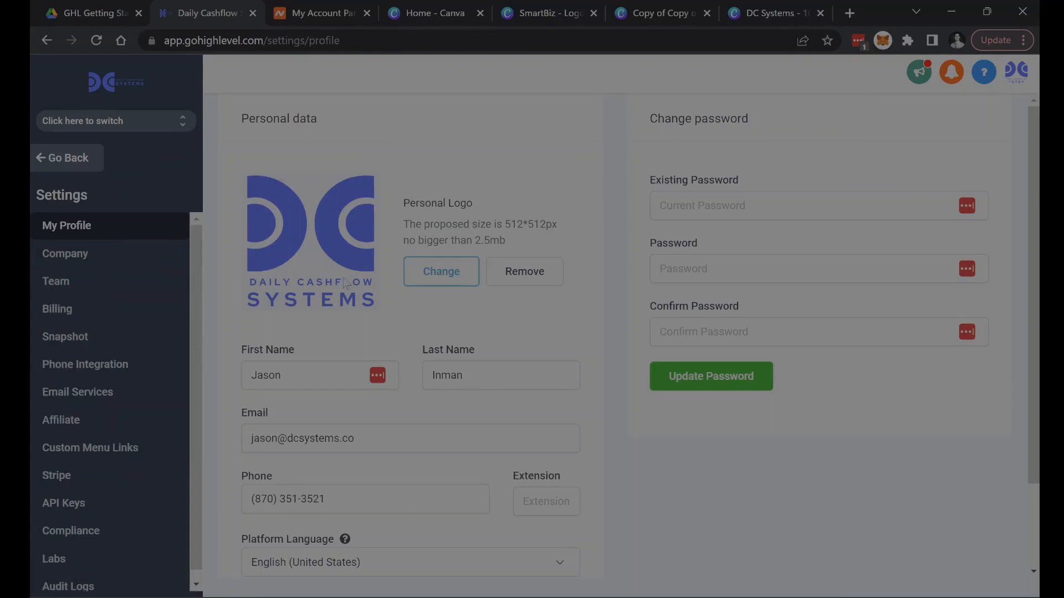
pyautogui.click(86, 251)
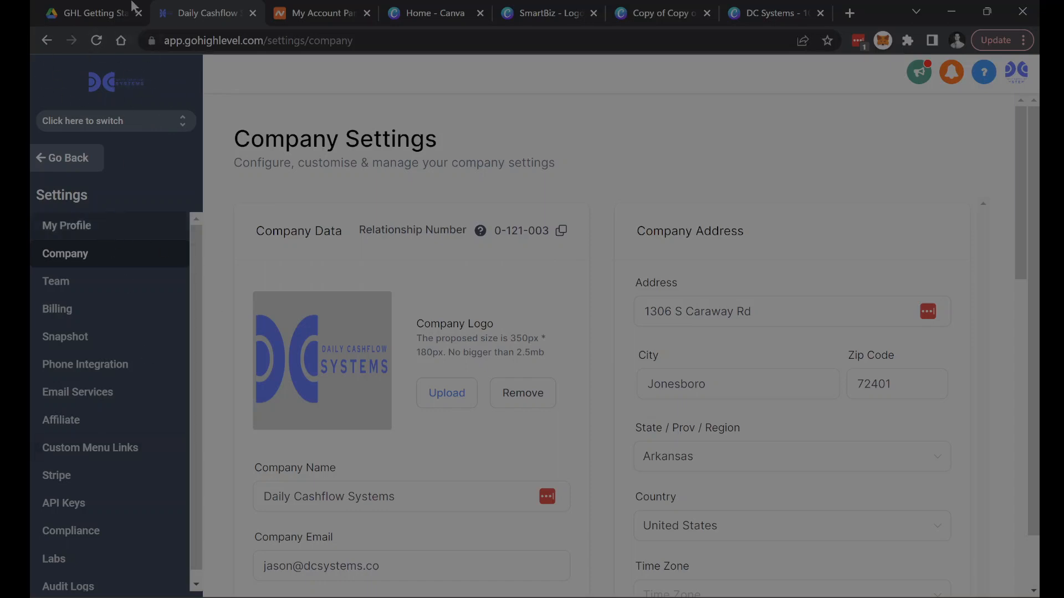
# - Return to the setup guide and highlight the Import Snapshots heading
pyautogui.click(105, 13)
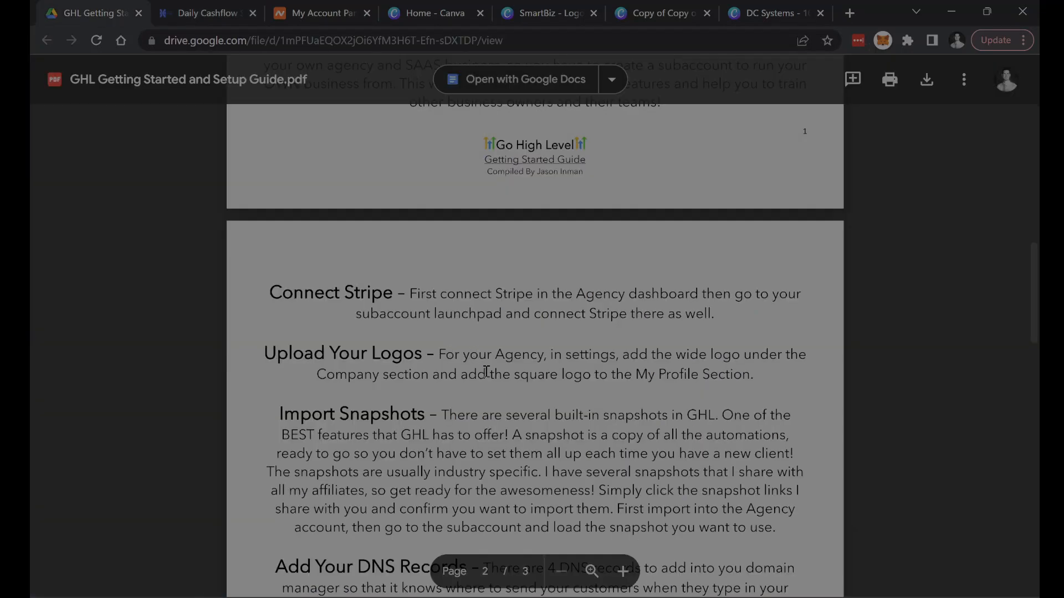
pyautogui.scroll(-1, 486, 371)
pyautogui.moveTo(279, 337); pyautogui.dragTo(412, 337)
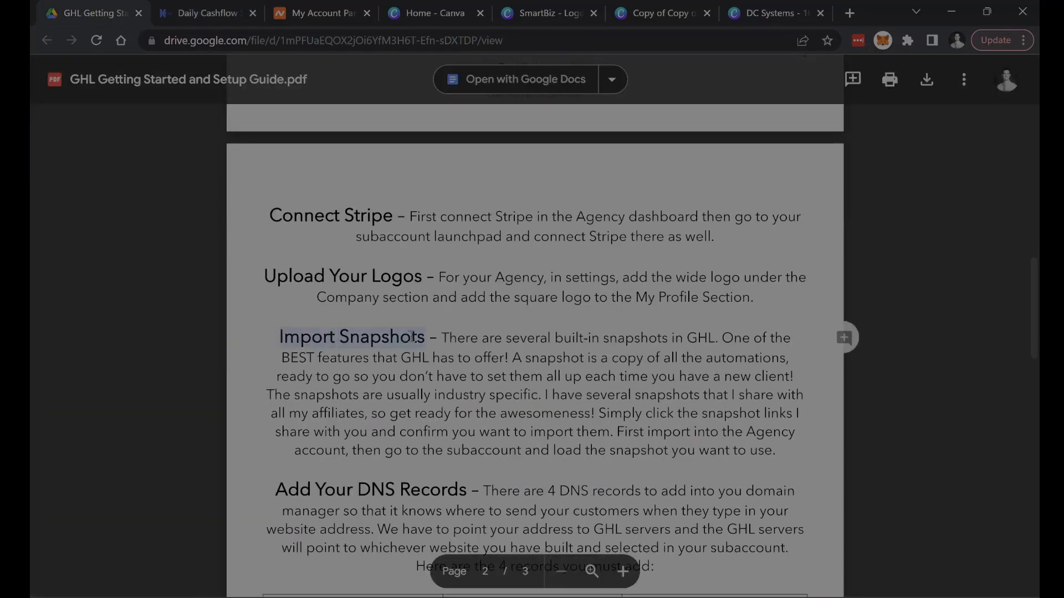
# - Switch to Go High Level and check the Imported Snapshots and My Snapshots lists in the agency's Snapshot settings
pyautogui.click(191, 13)
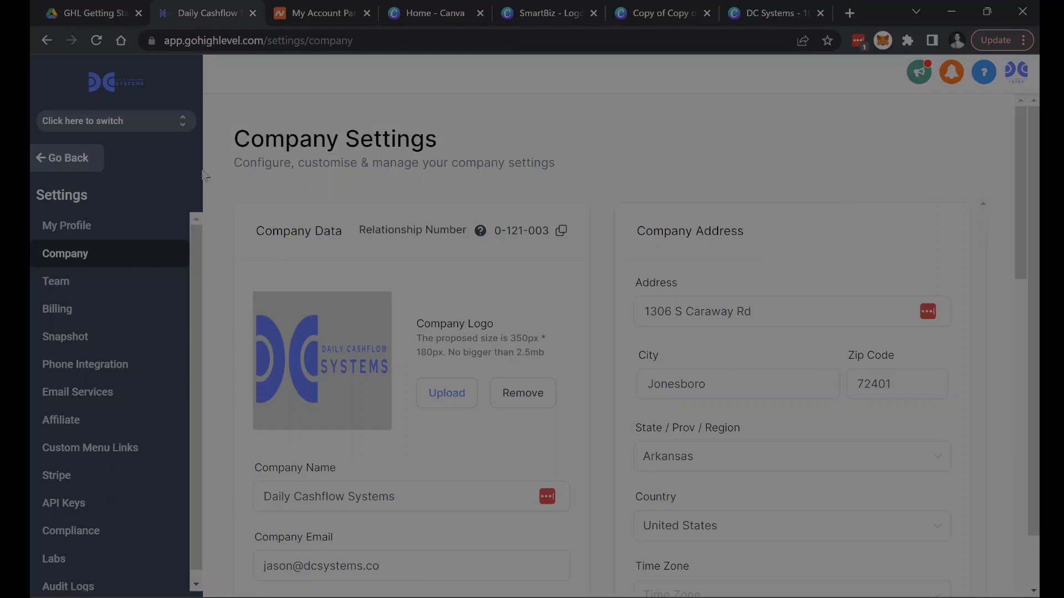
pyautogui.click(157, 129)
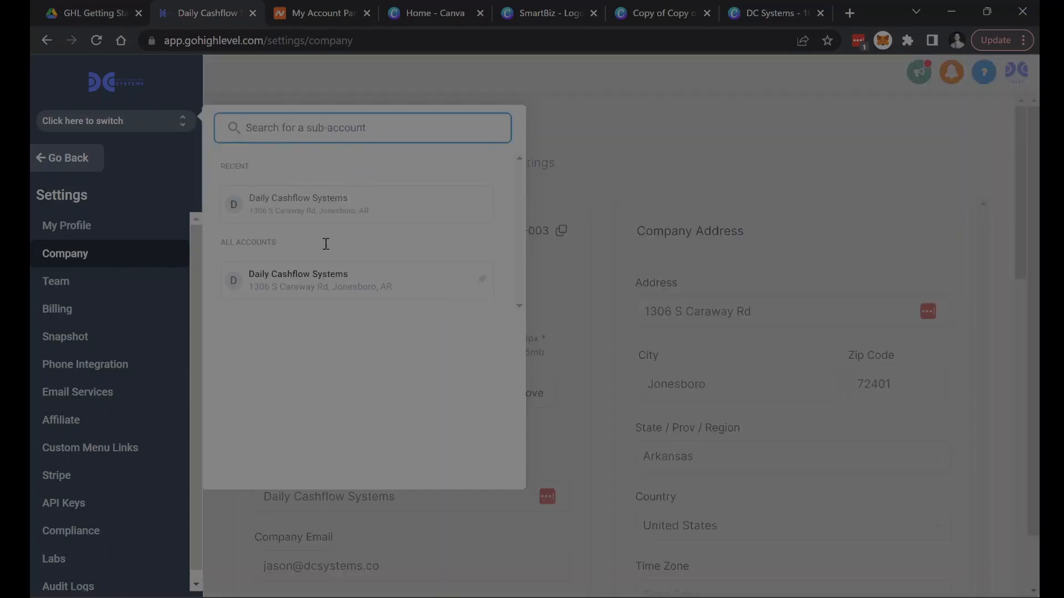
pyautogui.click(171, 173)
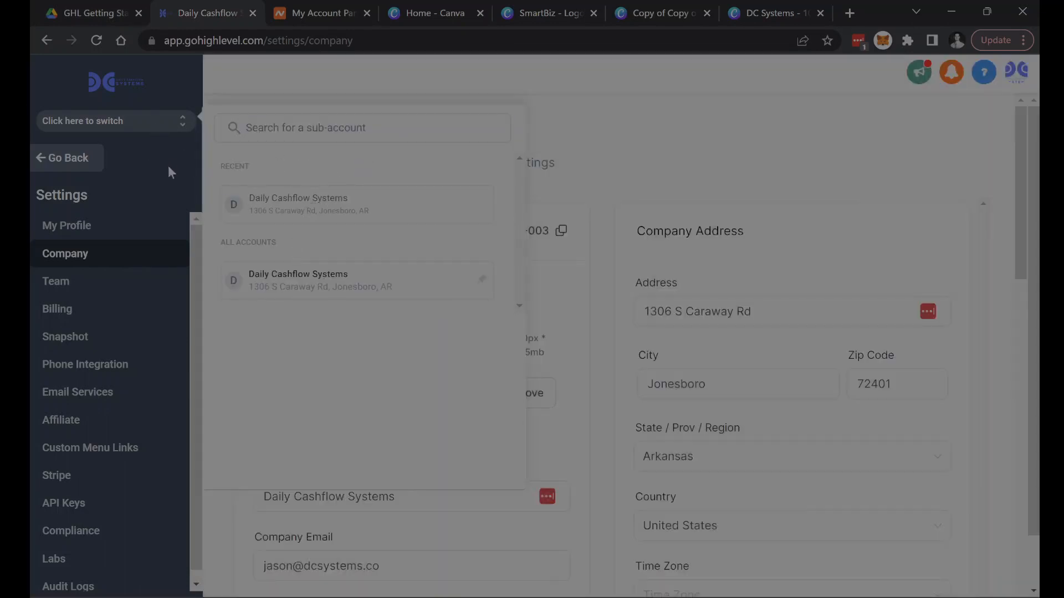
pyautogui.click(88, 337)
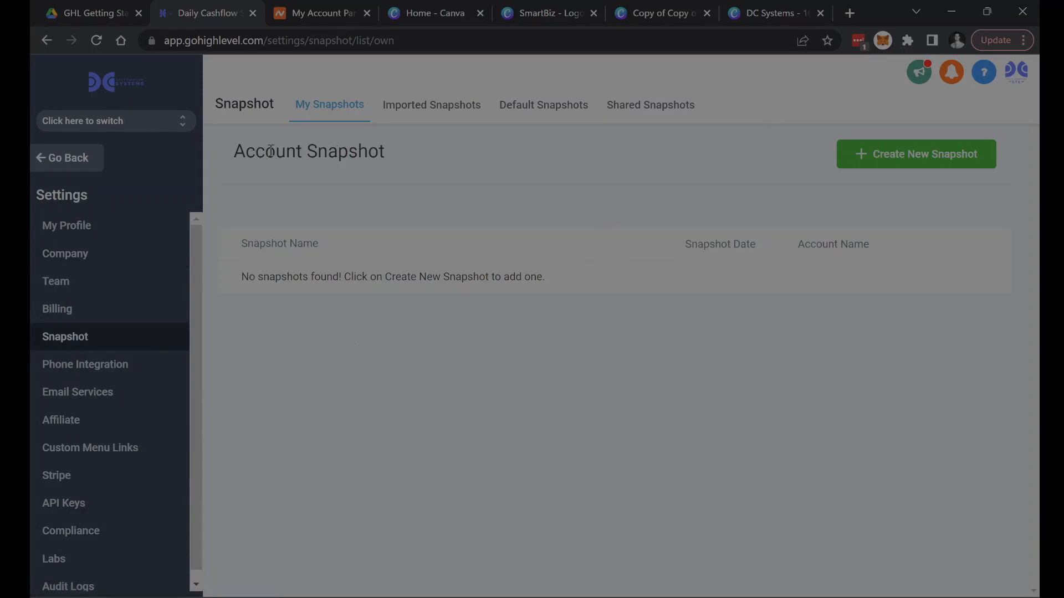
pyautogui.click(431, 106)
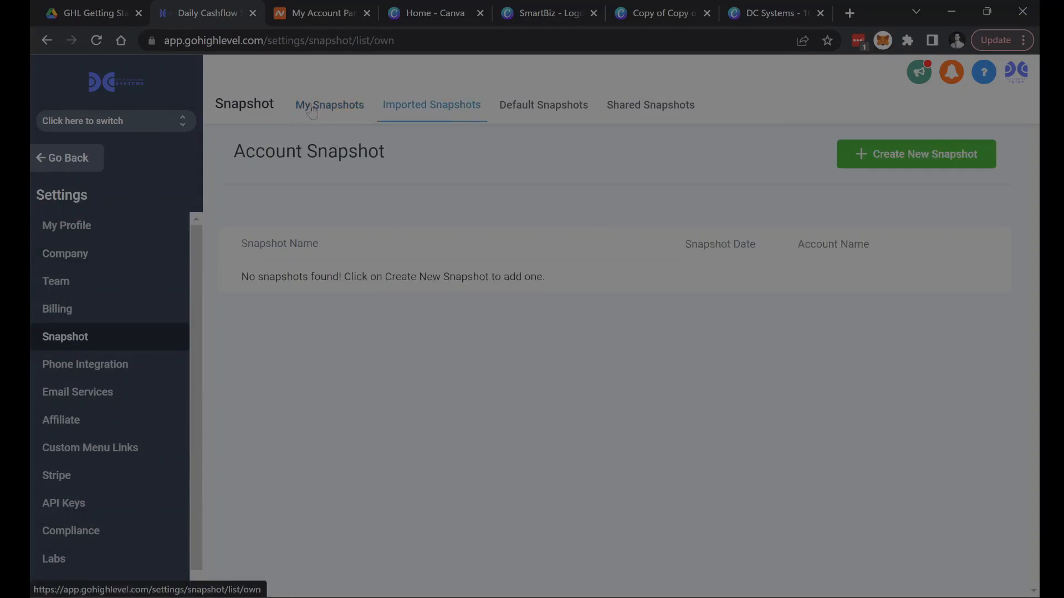
pyautogui.click(312, 110)
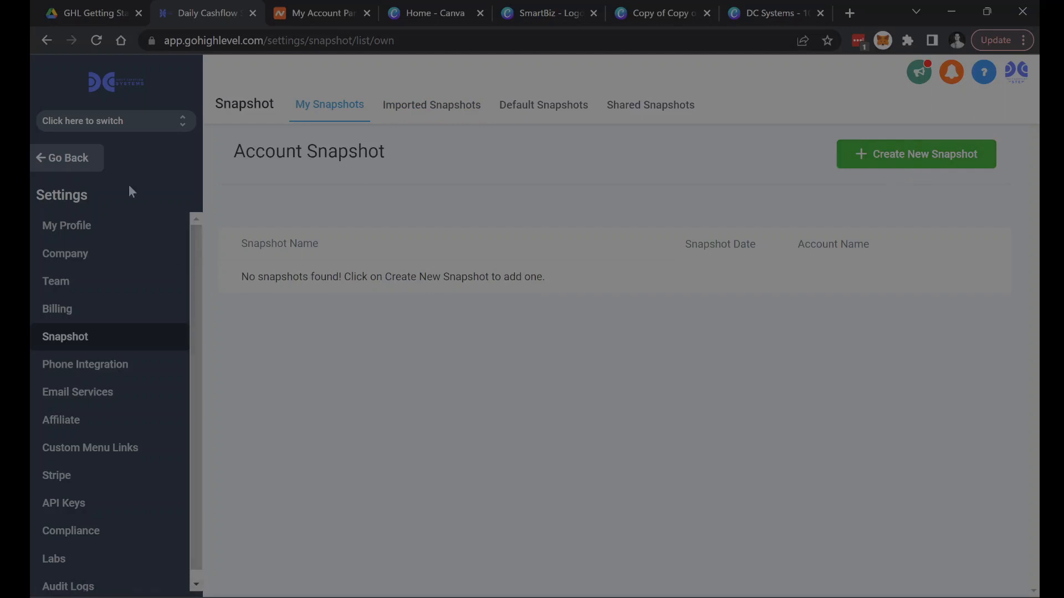
# - Leave the agency settings and browse the vertical snapshots available under Account Snapshots
pyautogui.click(82, 162)
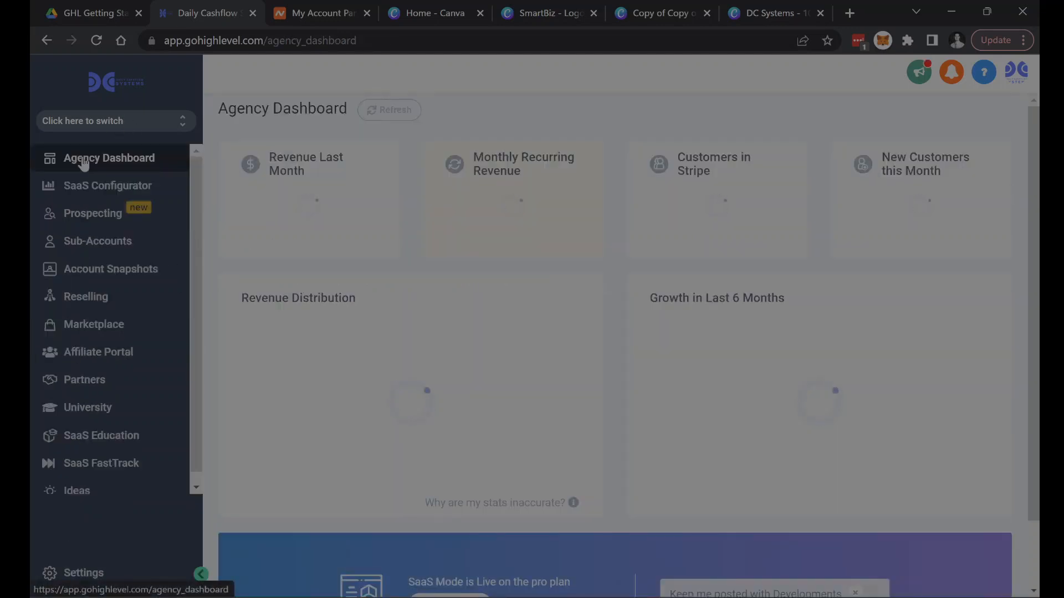
pyautogui.click(79, 572)
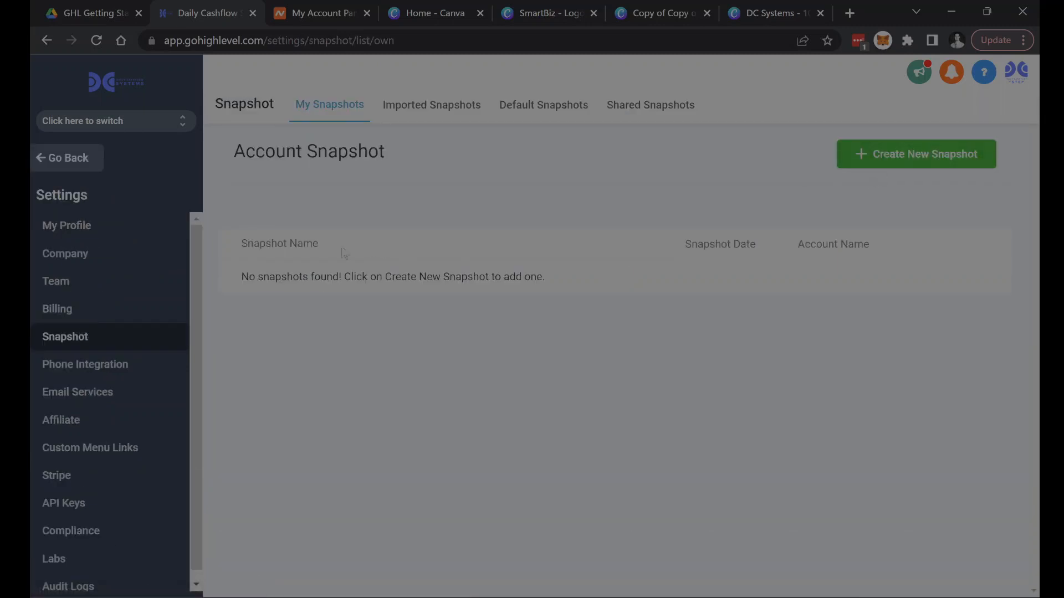
pyautogui.click(87, 161)
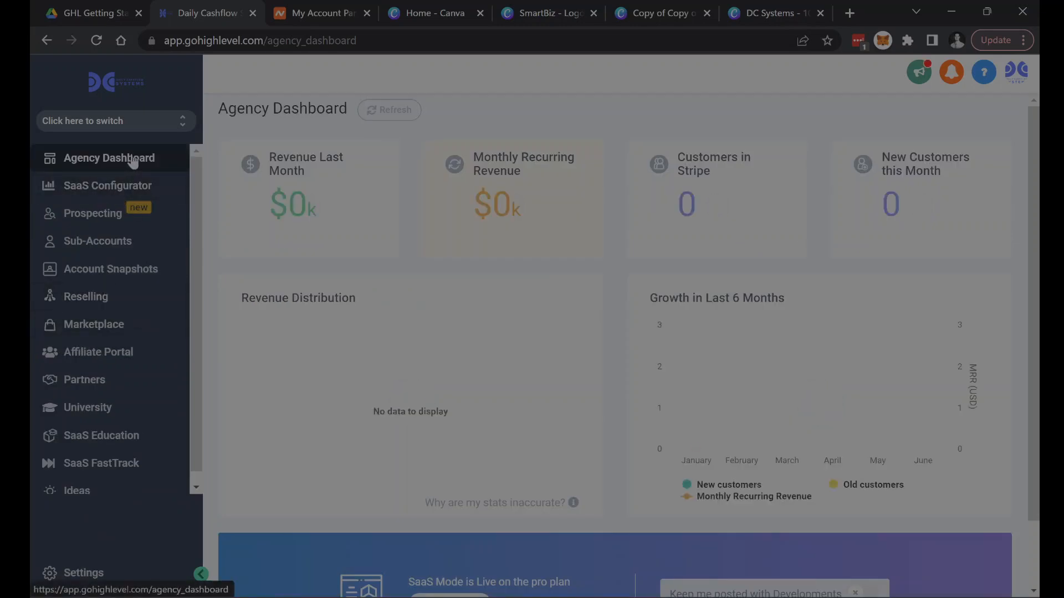
pyautogui.click(126, 273)
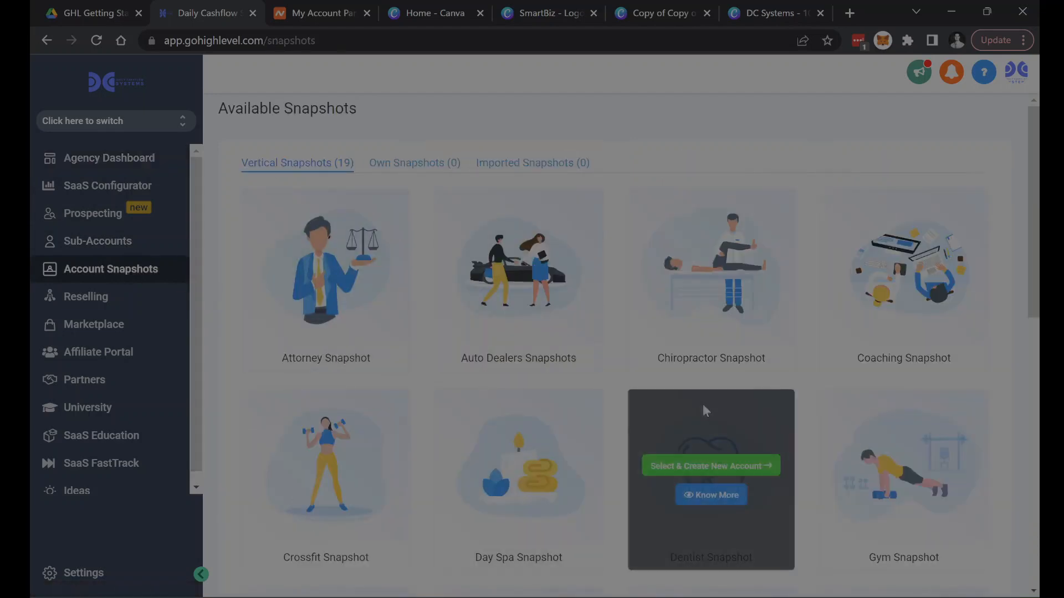
pyautogui.scroll(-10, 622, 449)
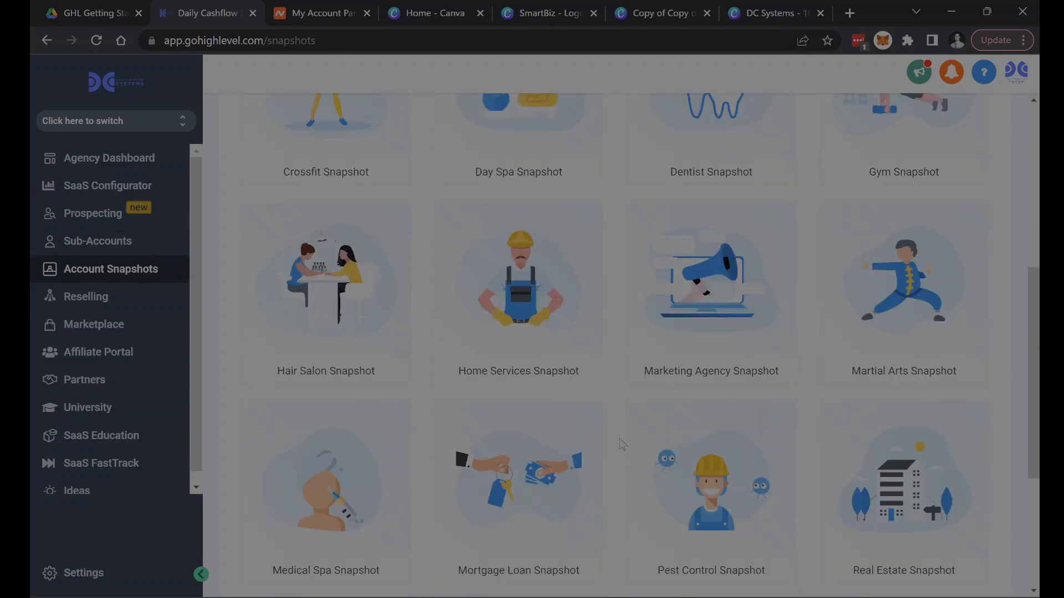
pyautogui.scroll(10, 620, 477)
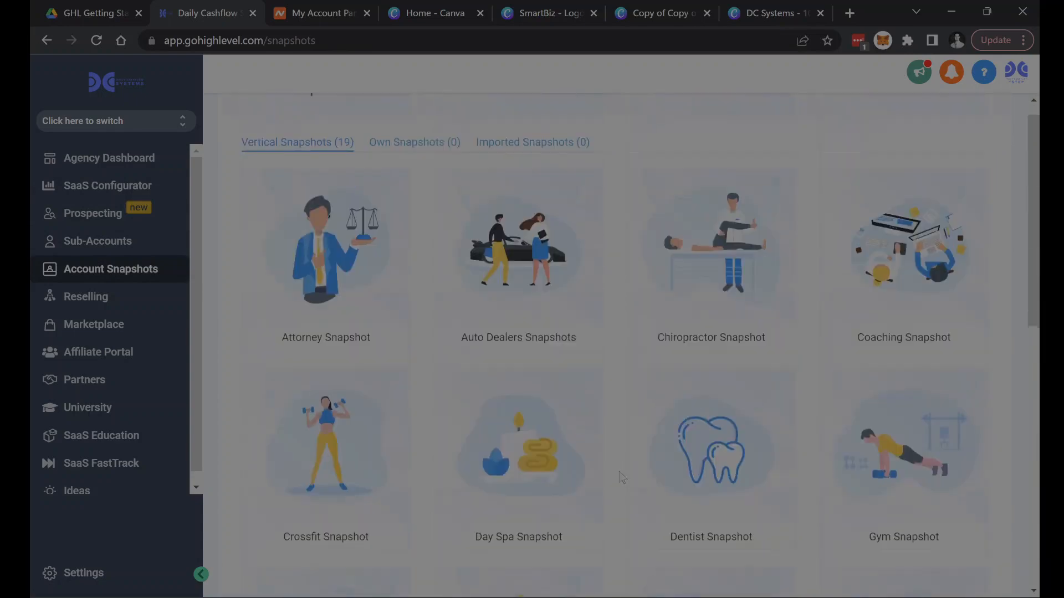
# - Recheck the guide's Import Snapshots section, and look through the full list of vertical snapshots in Go High Level
pyautogui.click(71, 18)
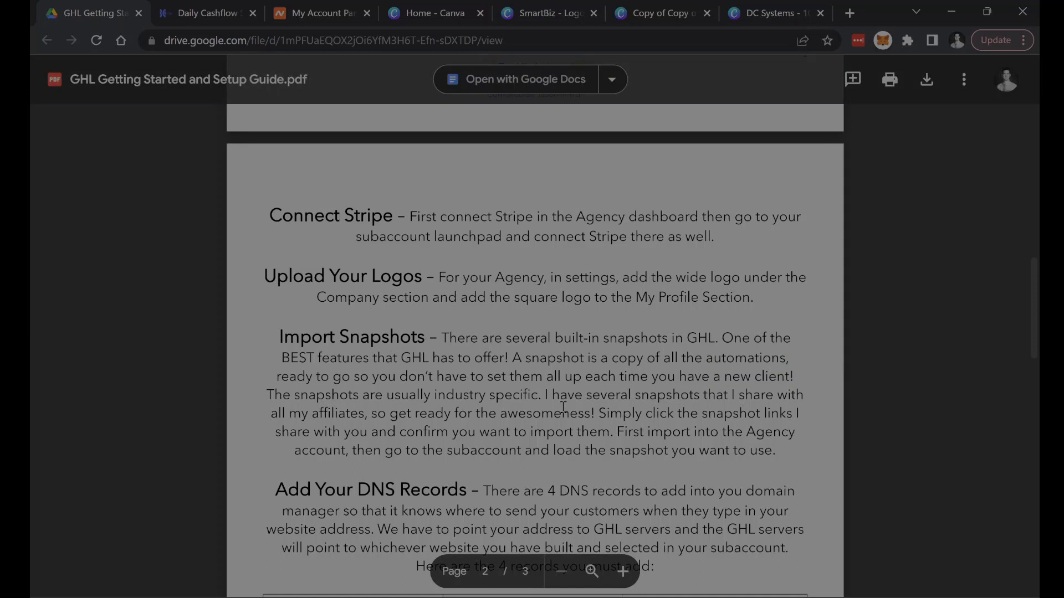
pyautogui.click(209, 12)
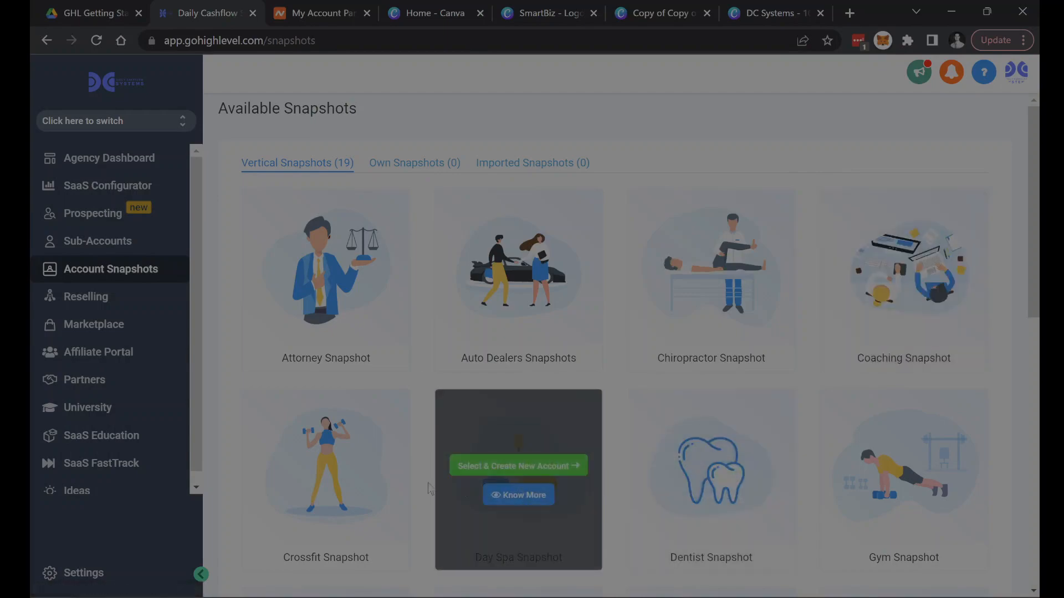
pyautogui.scroll(-5, 703, 429)
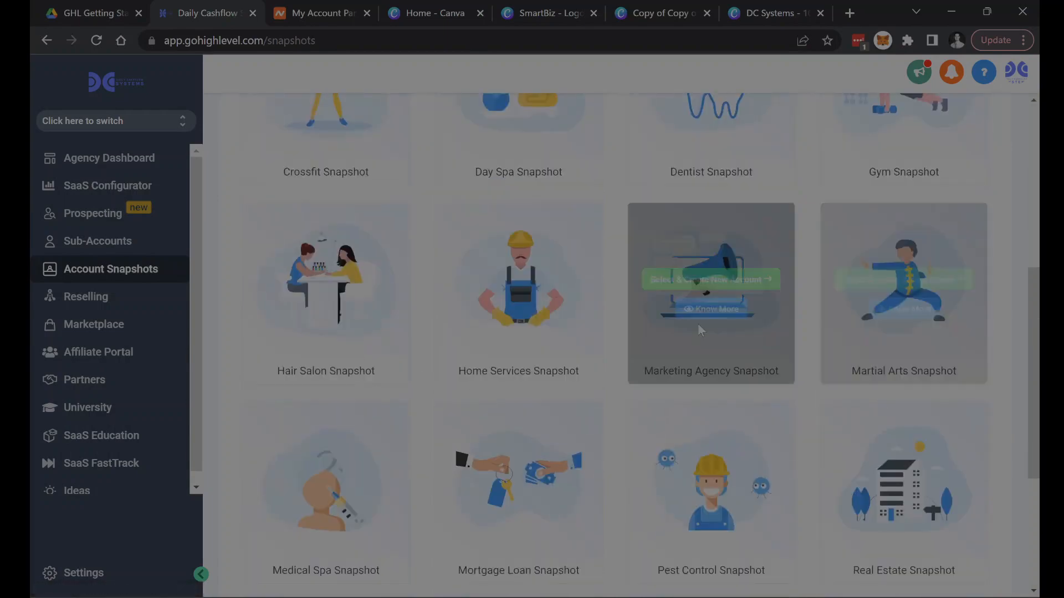
pyautogui.scroll(-4, 653, 354)
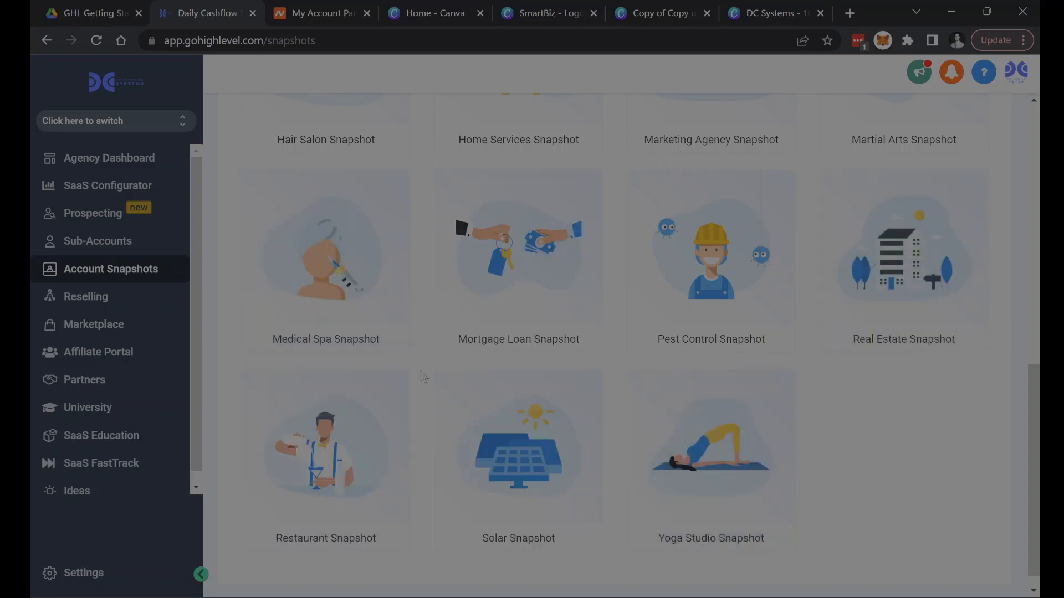
pyautogui.scroll(8, 422, 379)
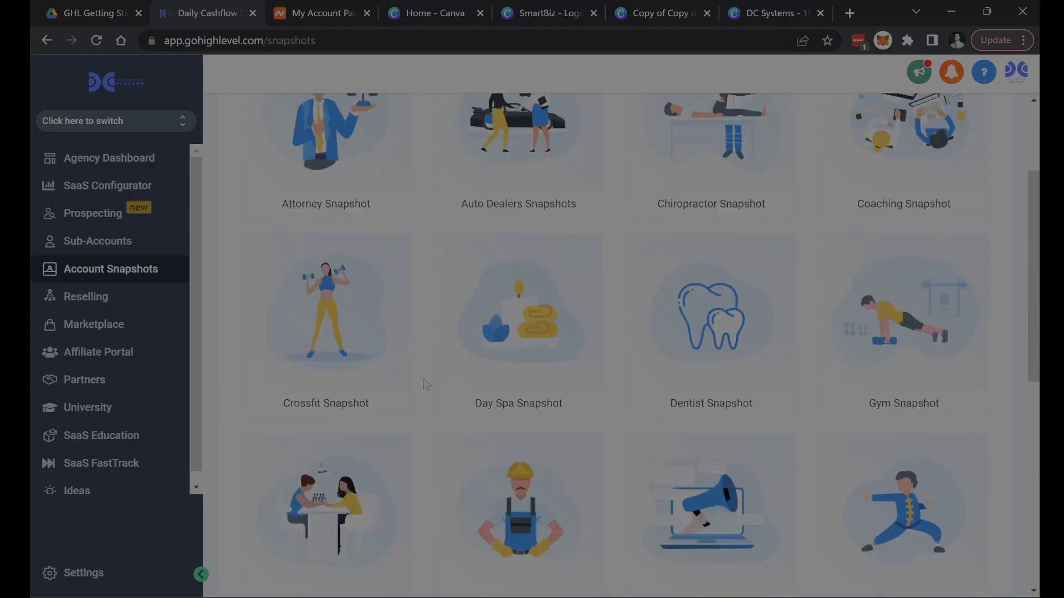
pyautogui.scroll(3, 423, 384)
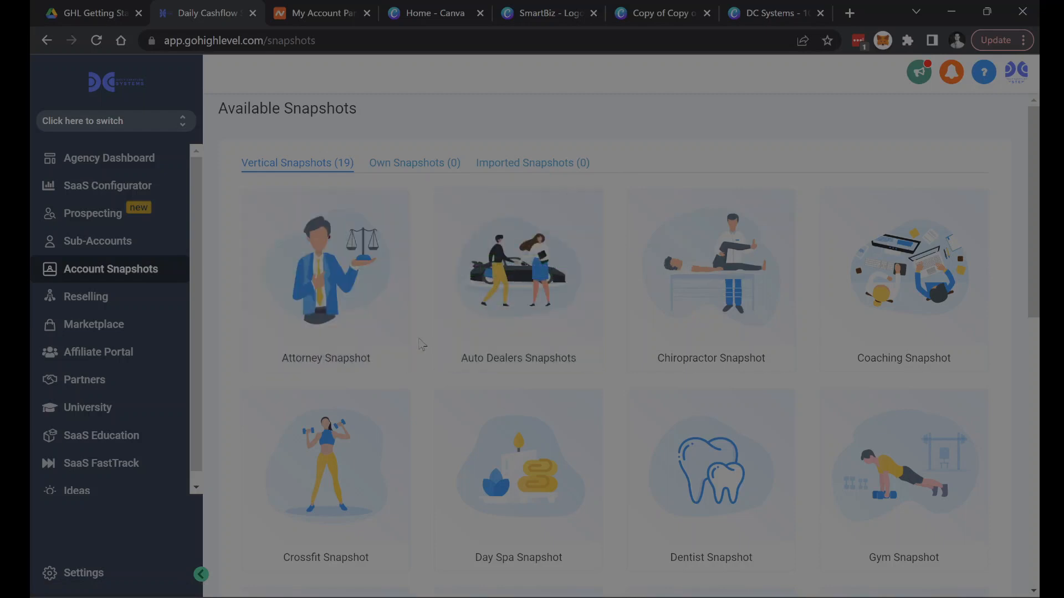
# - Go back to the guide's Import Snapshots section, and try to load sharksystems.co in a new browser tab
pyautogui.click(70, 16)
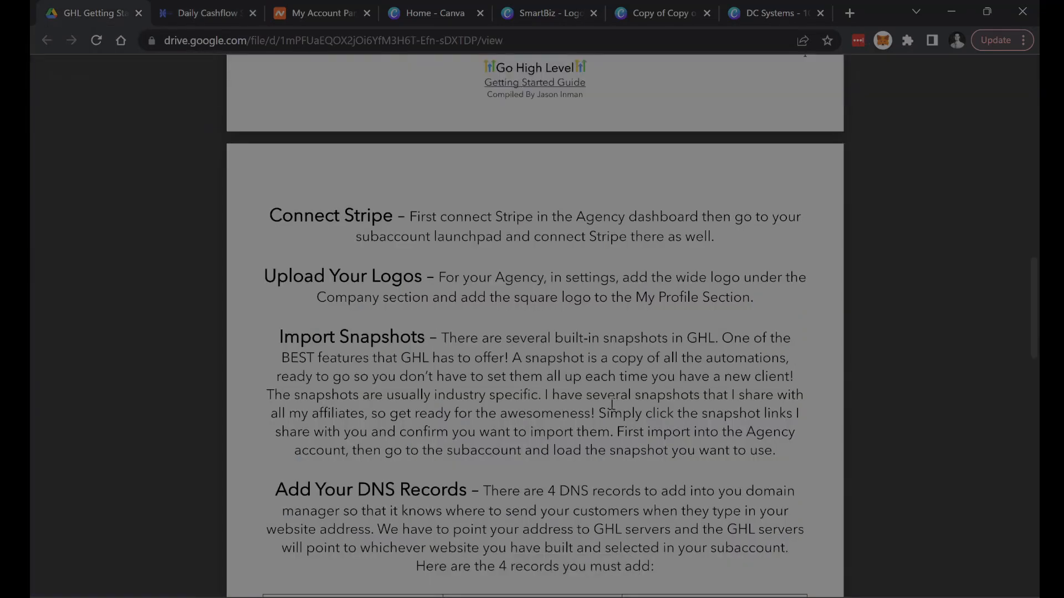
pyautogui.click(843, 15)
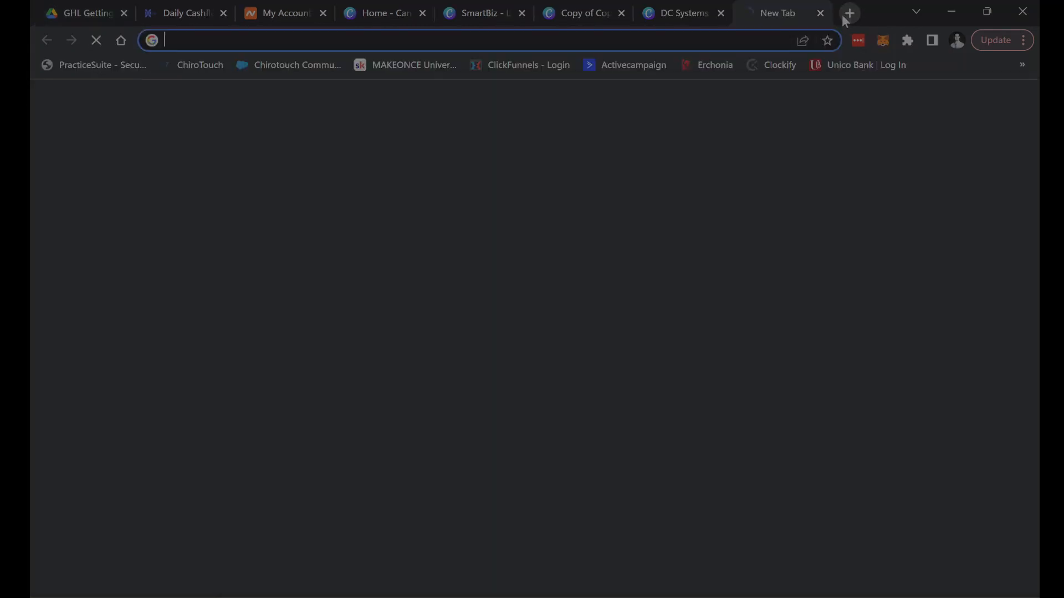
pyautogui.write('sh')
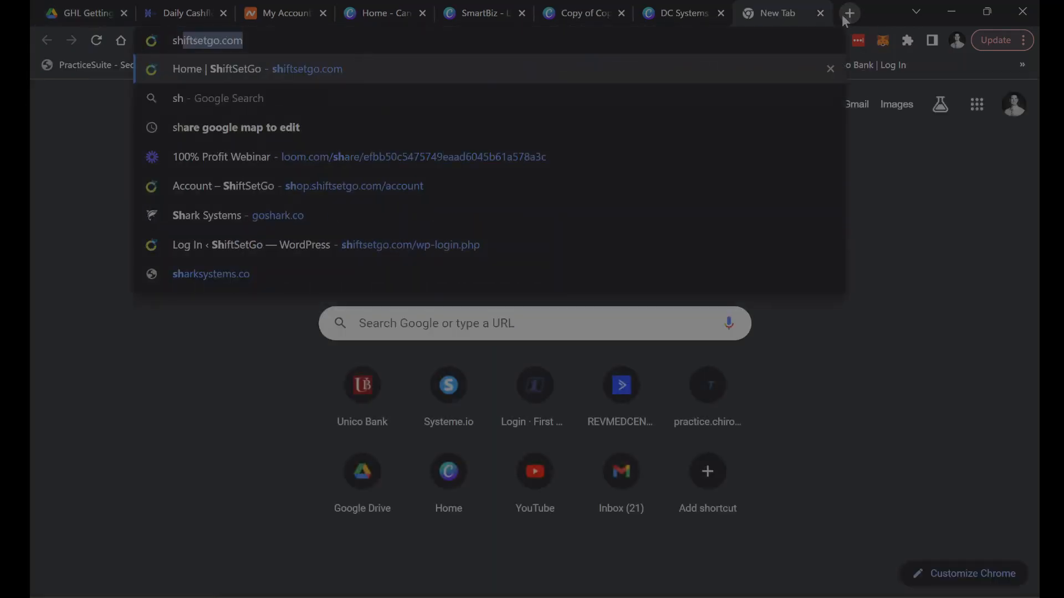
pyautogui.write('arksystem')
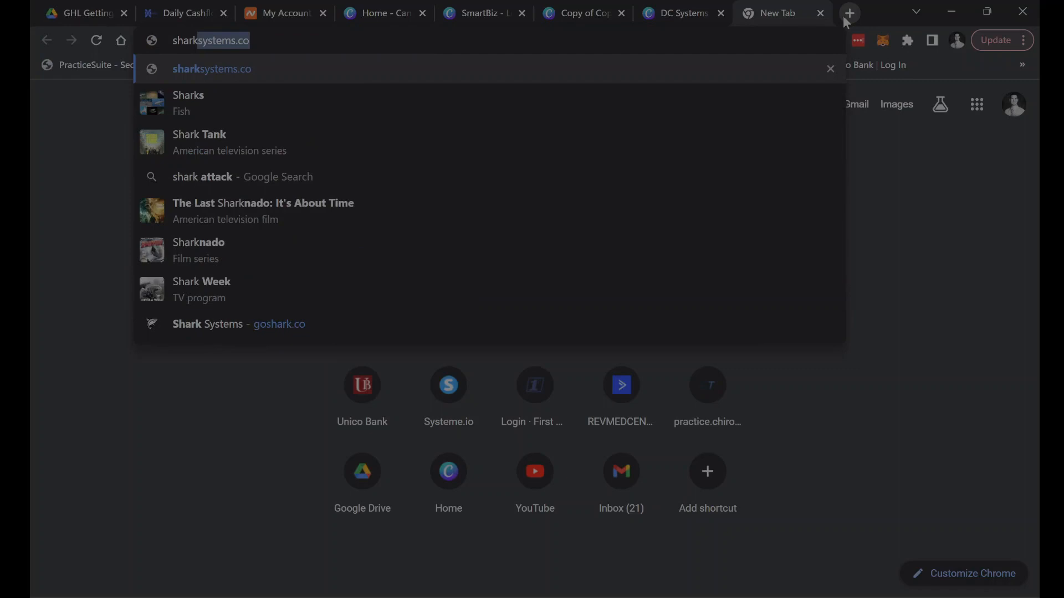
pyautogui.press('Return')
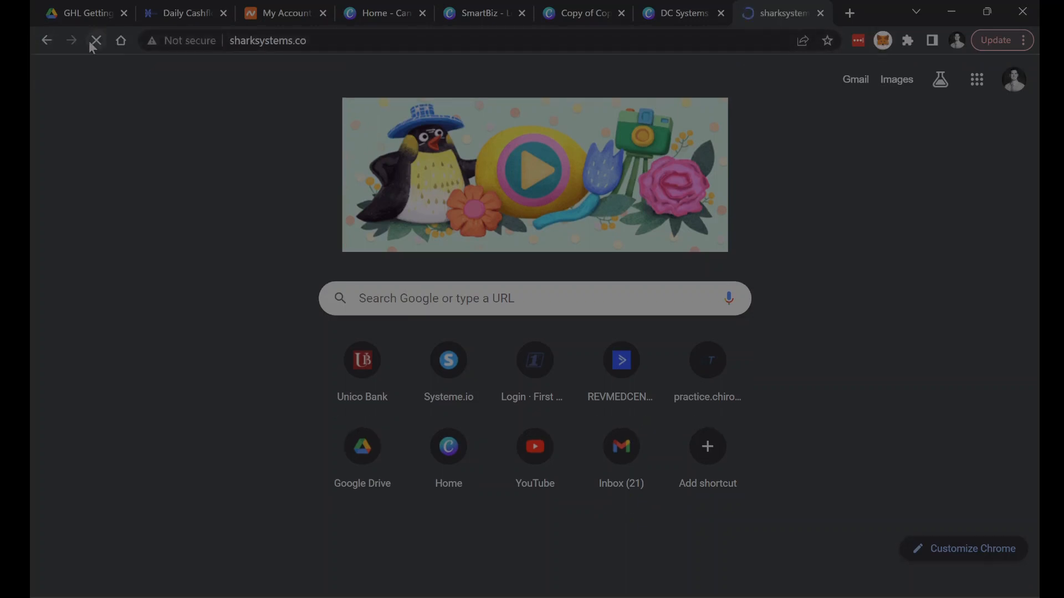
# - Open the Shark Systems website at goshark.co instead and look over its home page
pyautogui.click(340, 40)
pyautogui.write('shark')
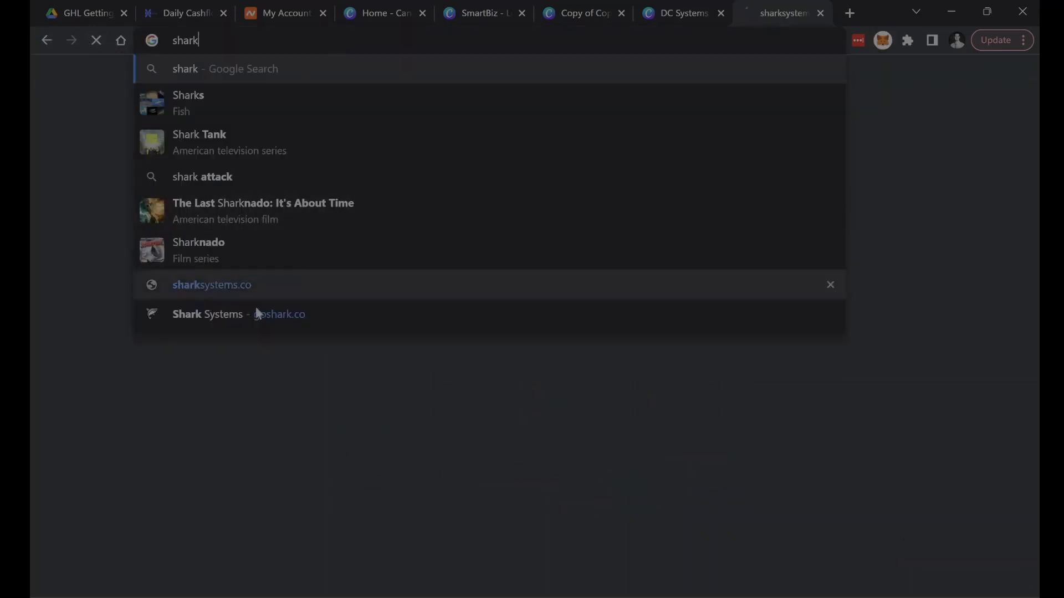
pyautogui.click(261, 316)
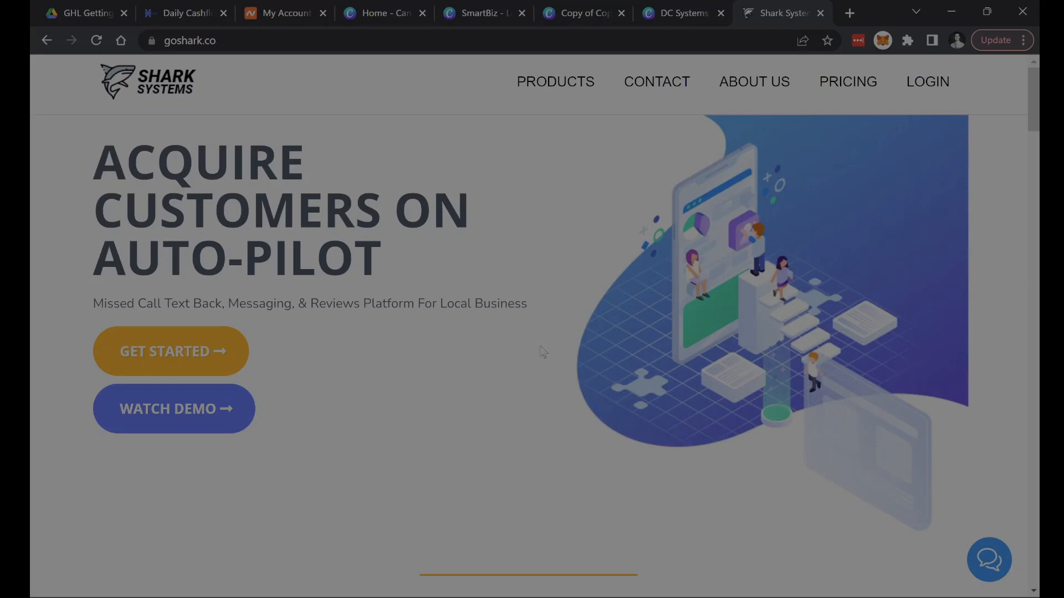
pyautogui.scroll(-5, 416, 333)
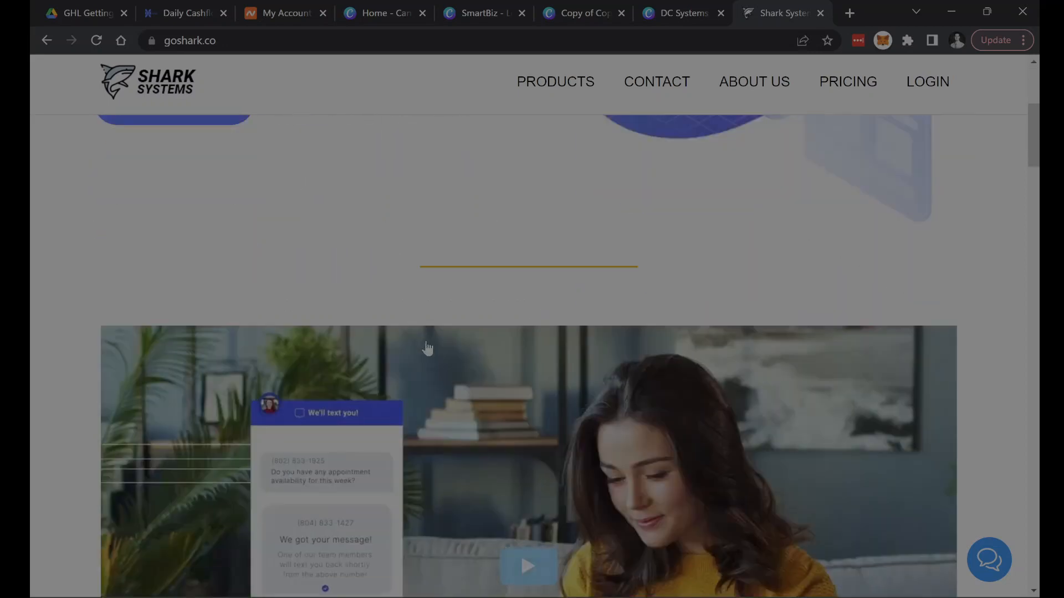
# - Look through the rest of the Shark Systems home page down to its footer, and open the site's chat widget
pyautogui.scroll(-10, 427, 348)
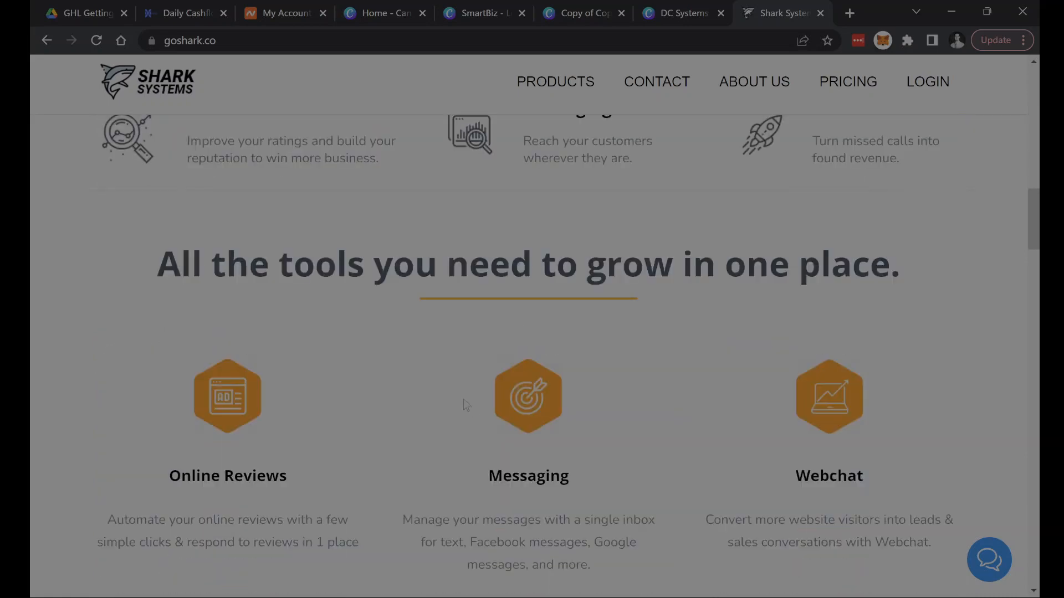
pyautogui.scroll(-14, 465, 398)
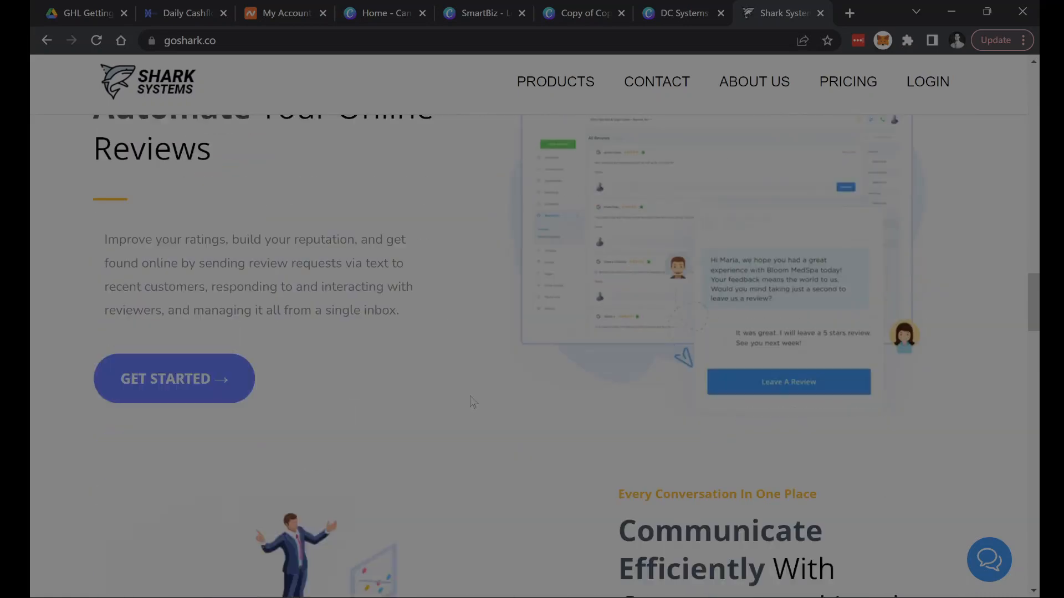
pyautogui.scroll(-15, 471, 403)
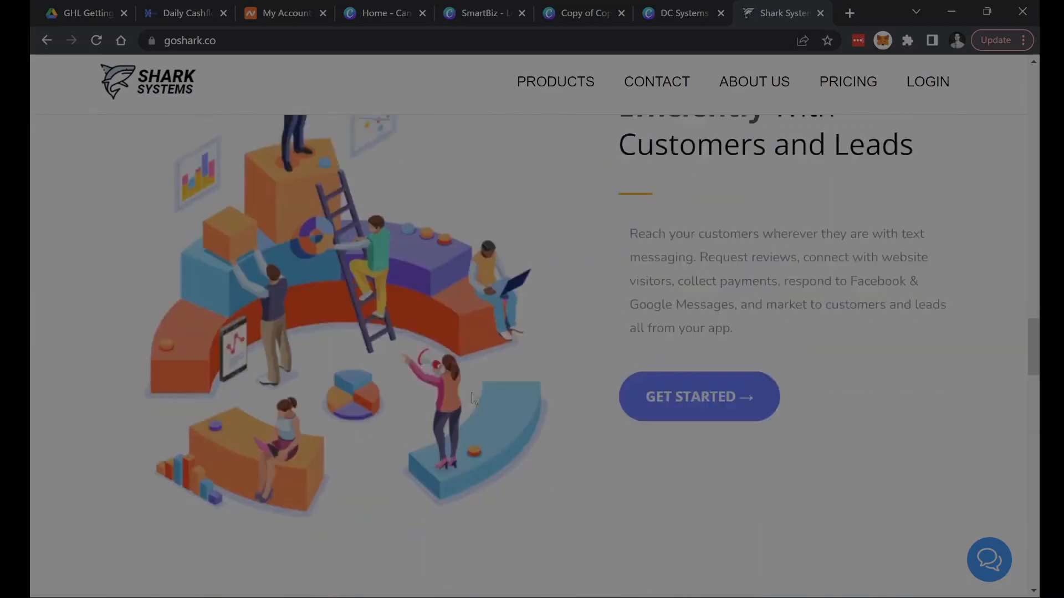
pyautogui.scroll(-15, 473, 399)
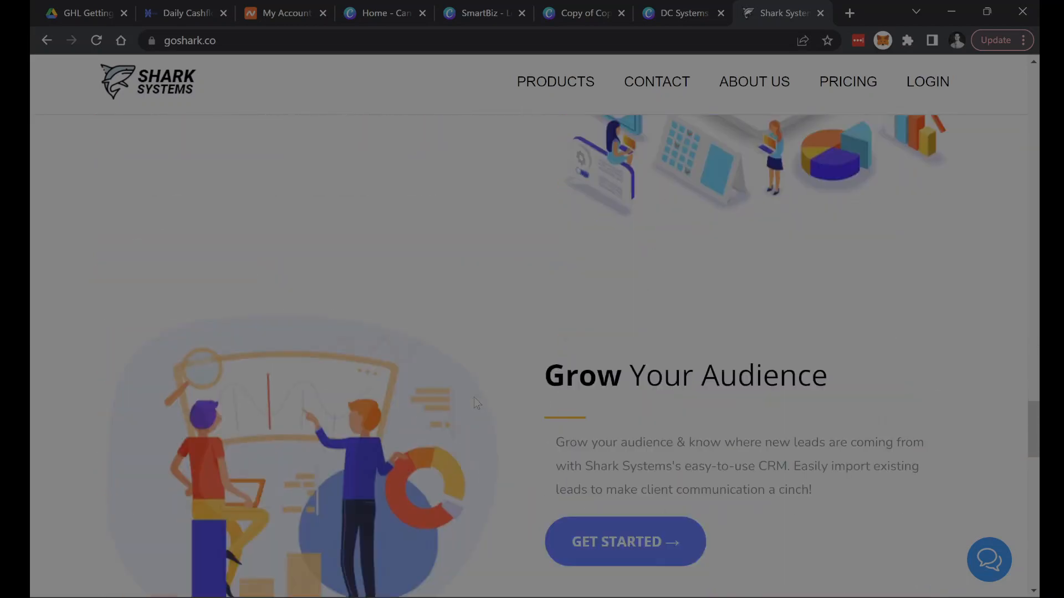
pyautogui.scroll(-7, 493, 393)
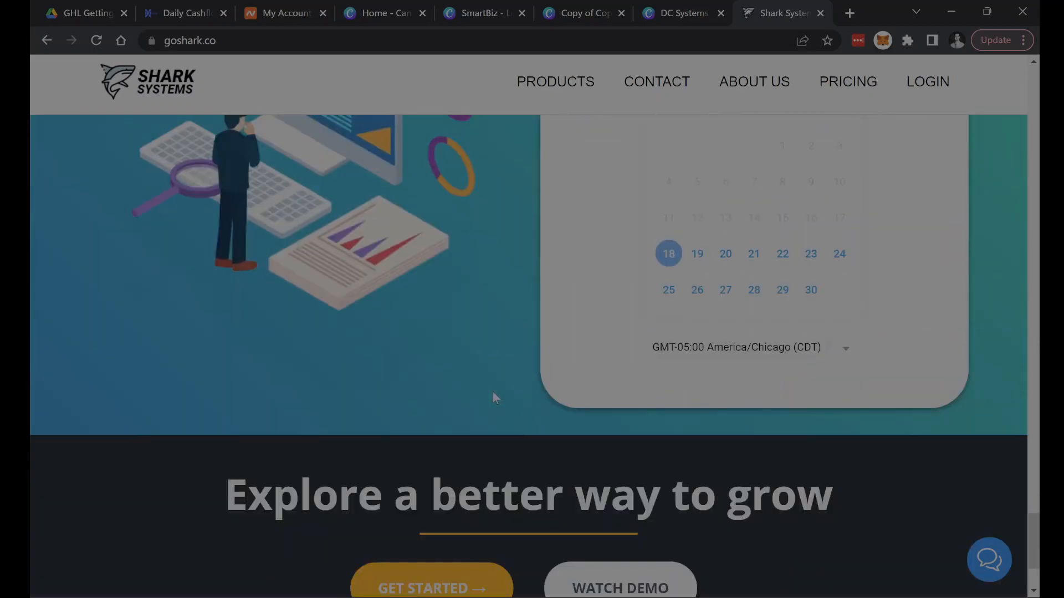
pyautogui.scroll(3, 493, 392)
pyautogui.scroll(-6, 443, 388)
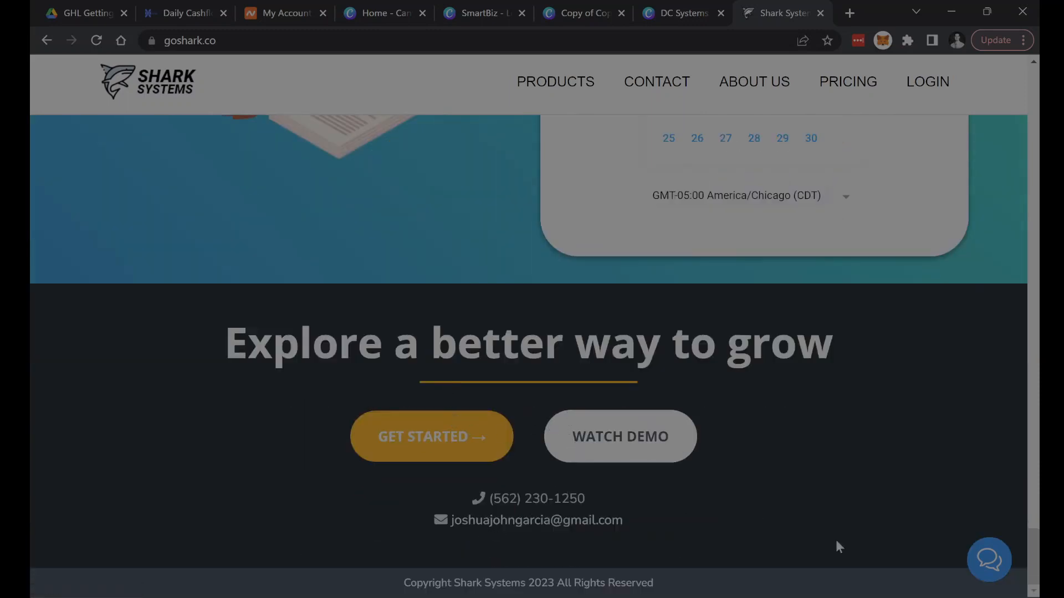
pyautogui.click(990, 565)
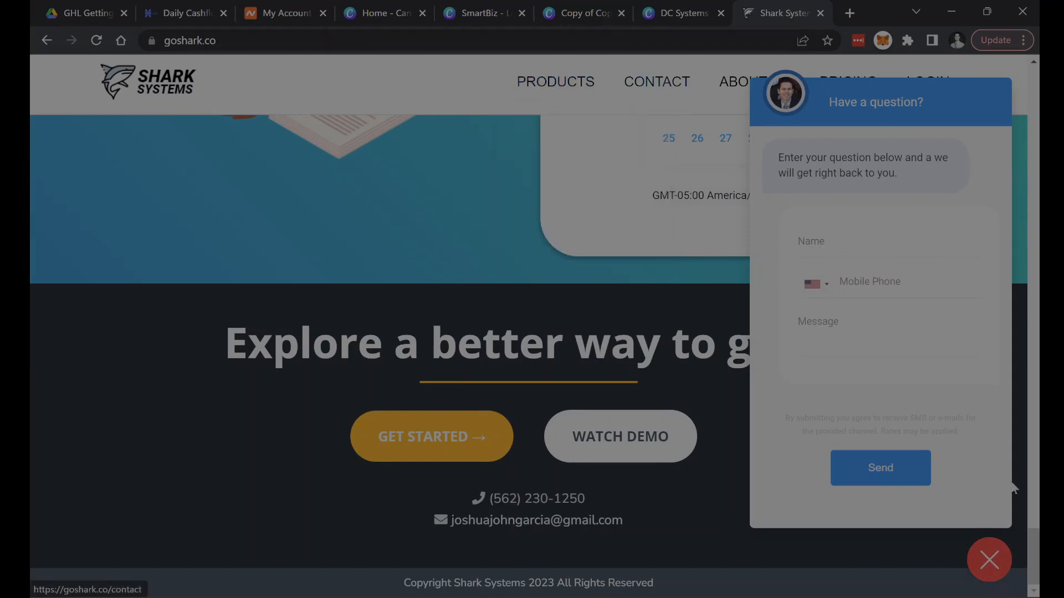
# - Open the Shark Systems pricing page, look over the Essentials and Professional plans, and show the list of products
pyautogui.click(848, 77)
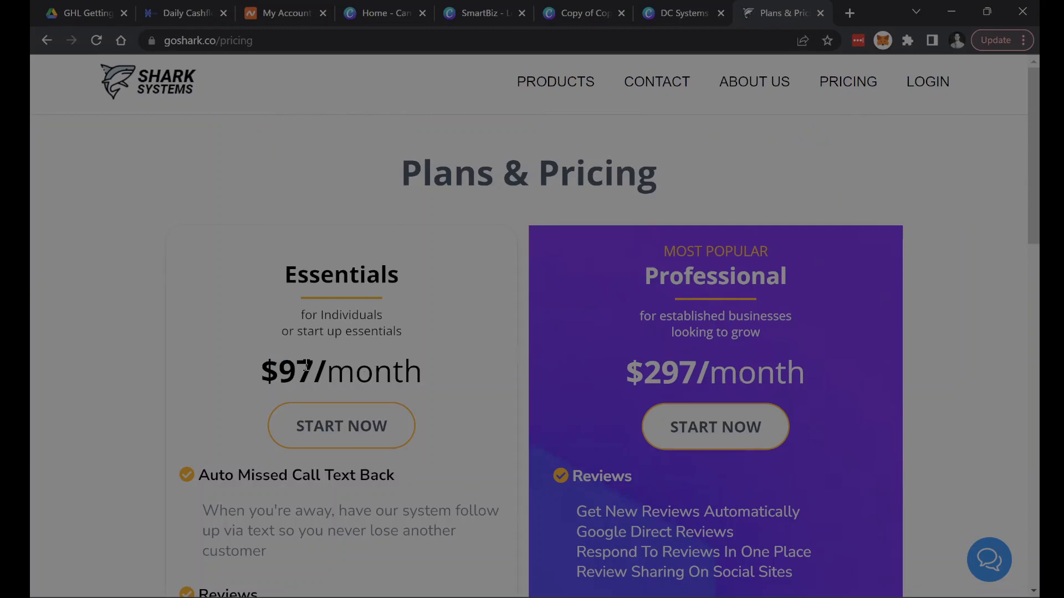
pyautogui.scroll(-2, 657, 350)
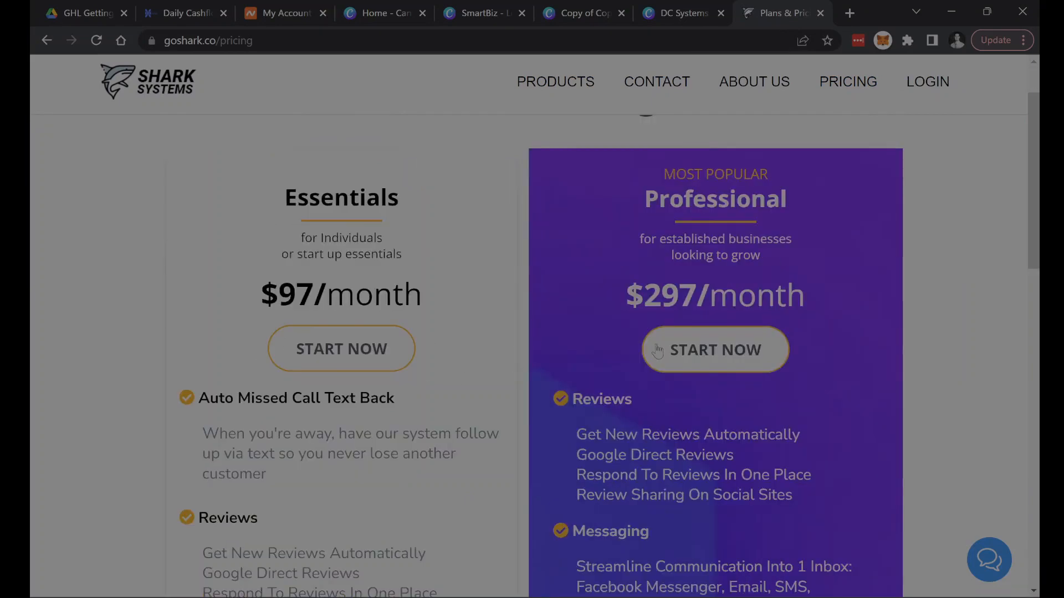
pyautogui.scroll(-3, 657, 350)
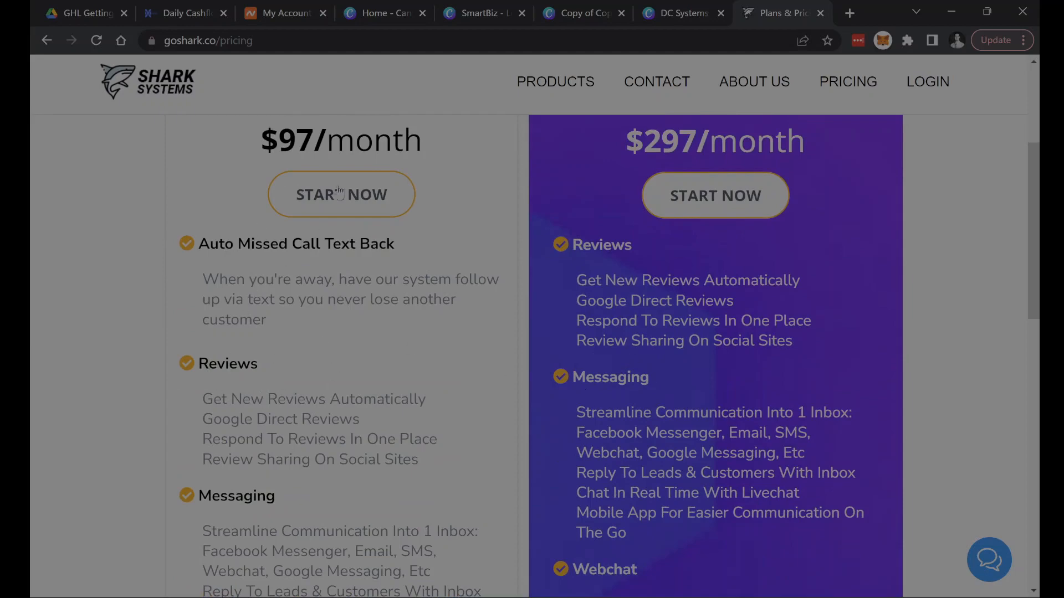
pyautogui.scroll(2, 702, 324)
pyautogui.scroll(-12, 703, 355)
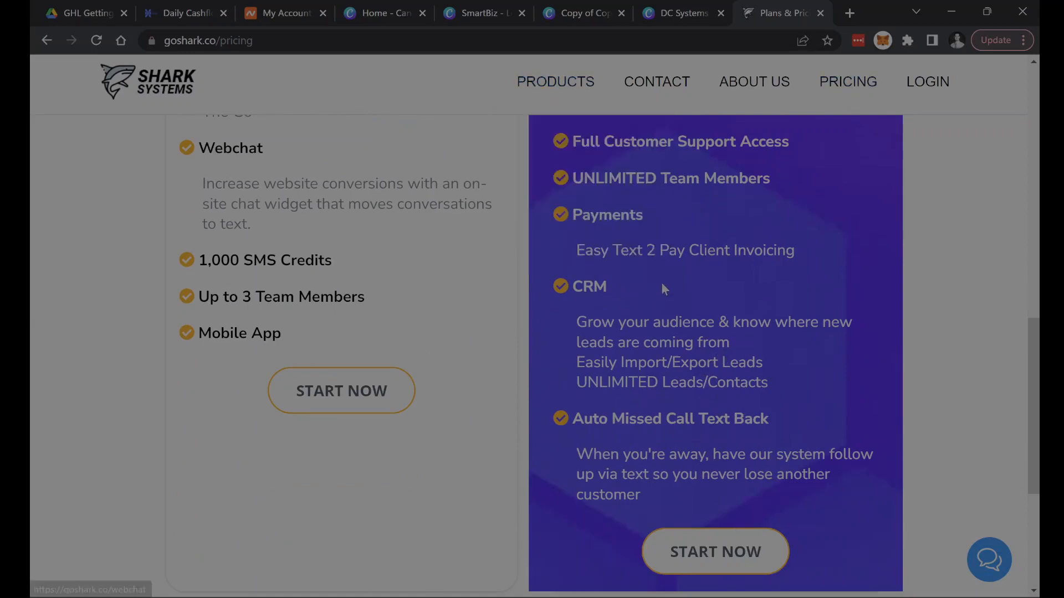
pyautogui.scroll(15, 665, 285)
pyautogui.moveTo(564, 92)
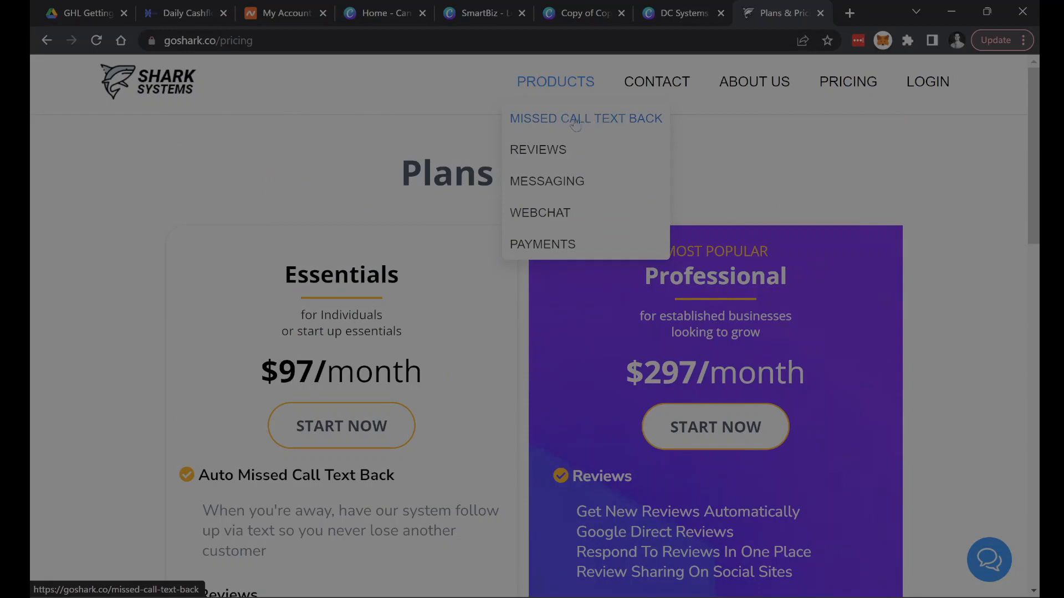
# - Review the Essentials plan's features from Auto Missed Call Text Back to Mobile App, and close the plan's contact form
pyautogui.scroll(-2, 465, 332)
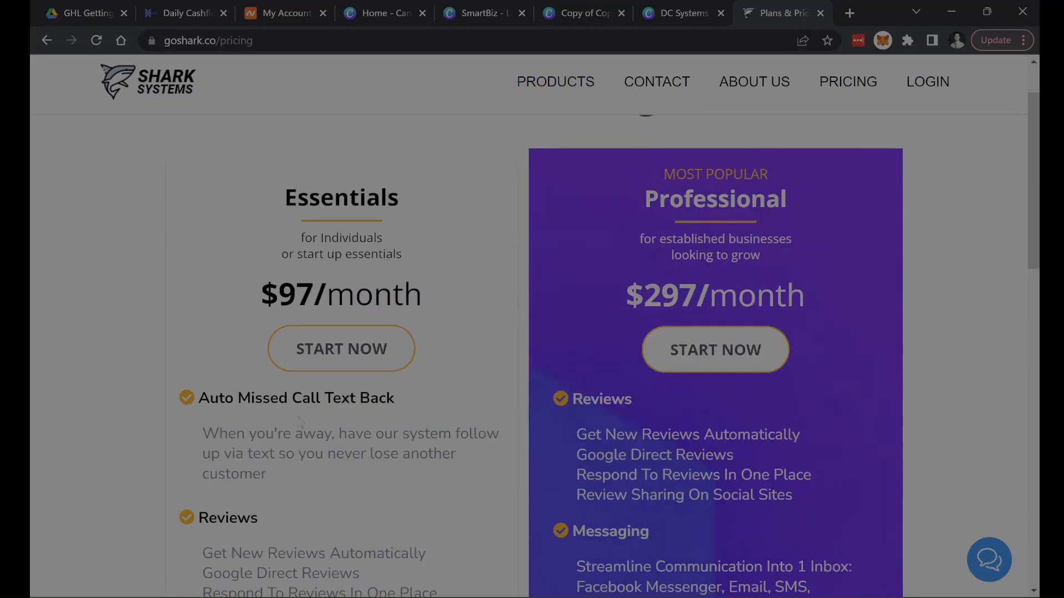
pyautogui.scroll(-3, 330, 423)
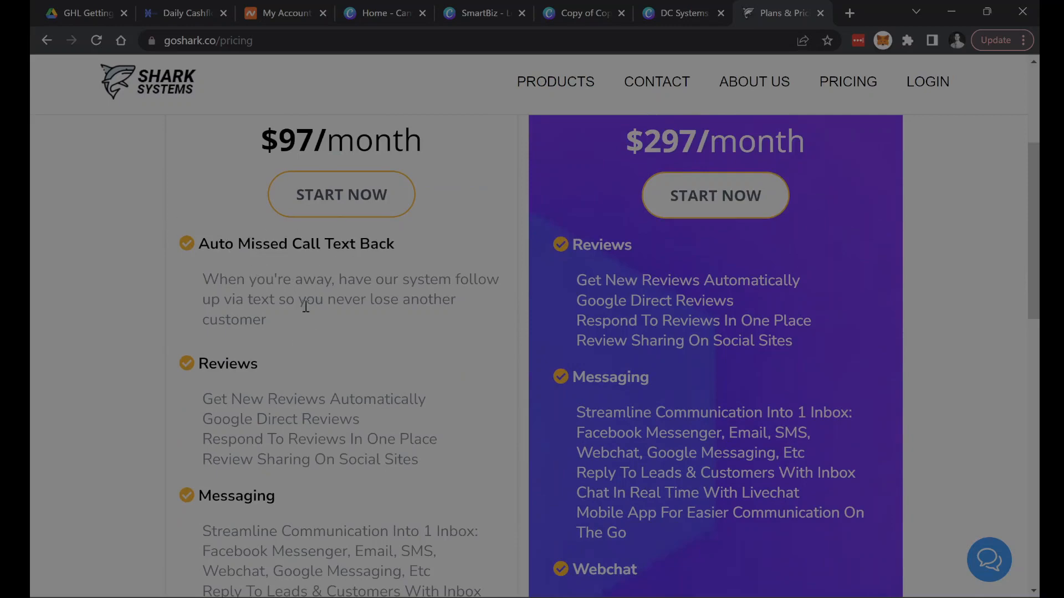
pyautogui.scroll(-1, 267, 368)
pyautogui.scroll(-3, 317, 399)
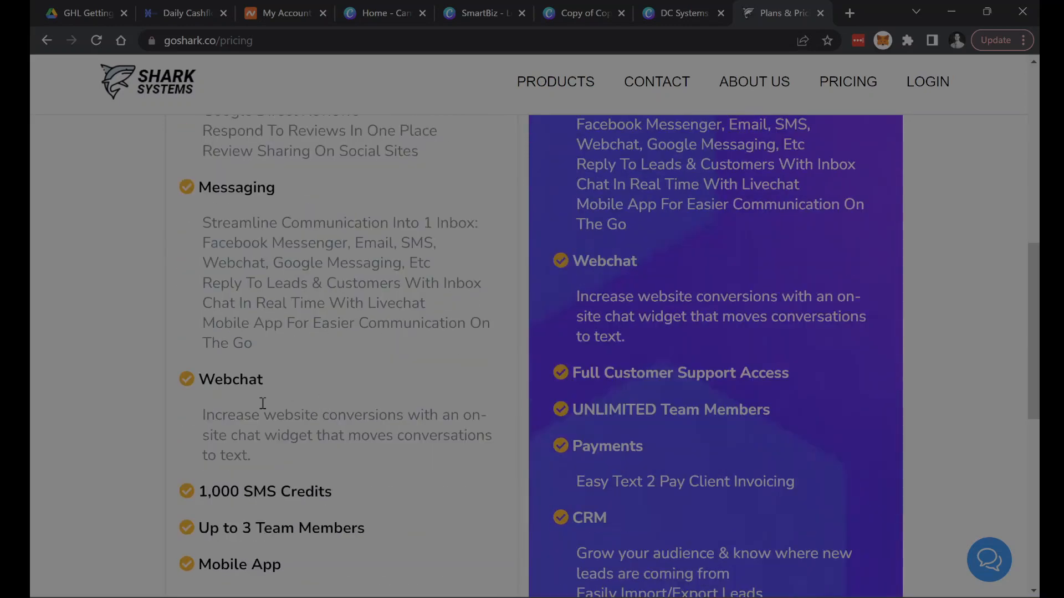
pyautogui.scroll(-1, 301, 415)
pyautogui.moveTo(200, 489); pyautogui.dragTo(303, 502)
pyautogui.click(418, 435)
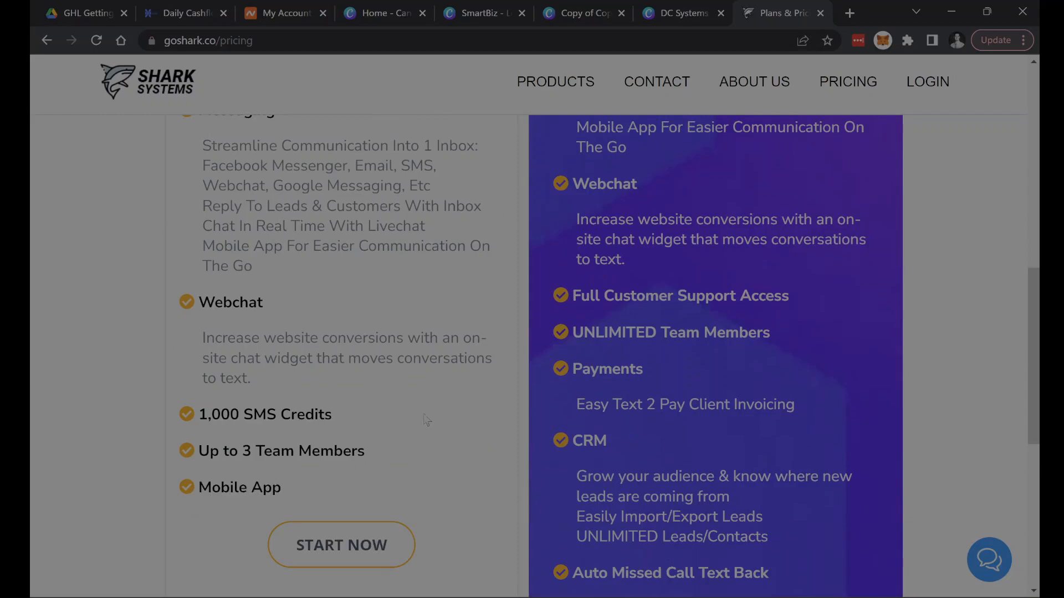
pyautogui.scroll(-2, 426, 419)
pyautogui.scroll(10, 356, 287)
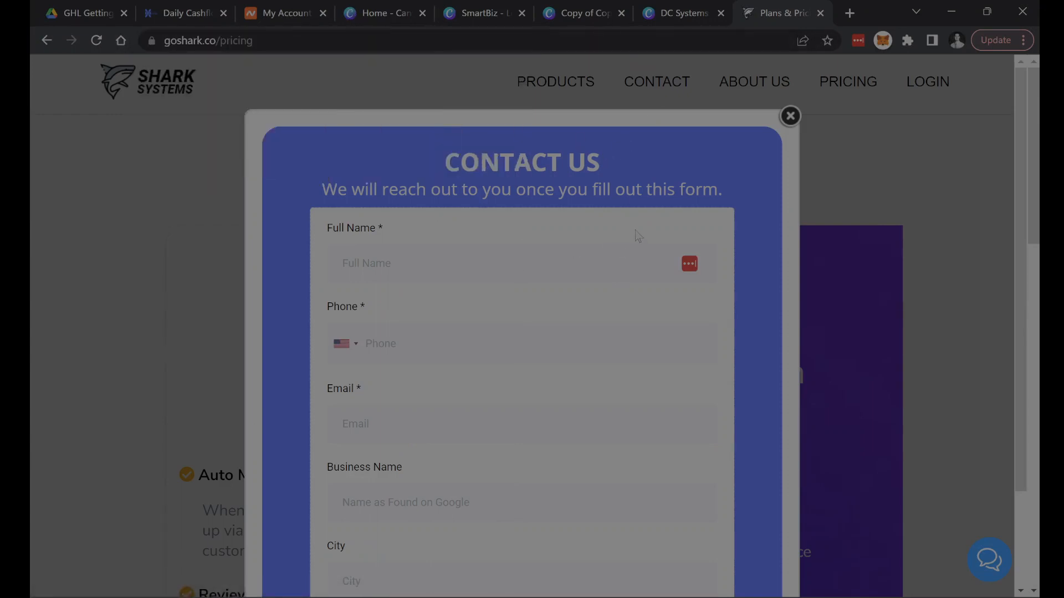
pyautogui.click(790, 121)
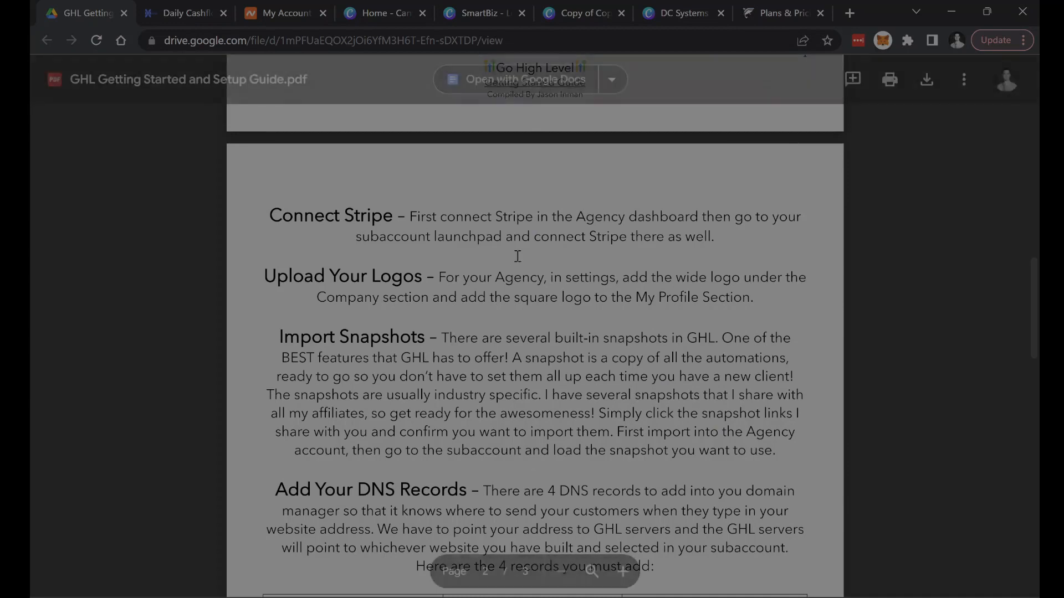
# - Read the guide's Add Your DNS Records section, highlighting the phrases about GHL servers and the subaccount
pyautogui.scroll(-5, 530, 375)
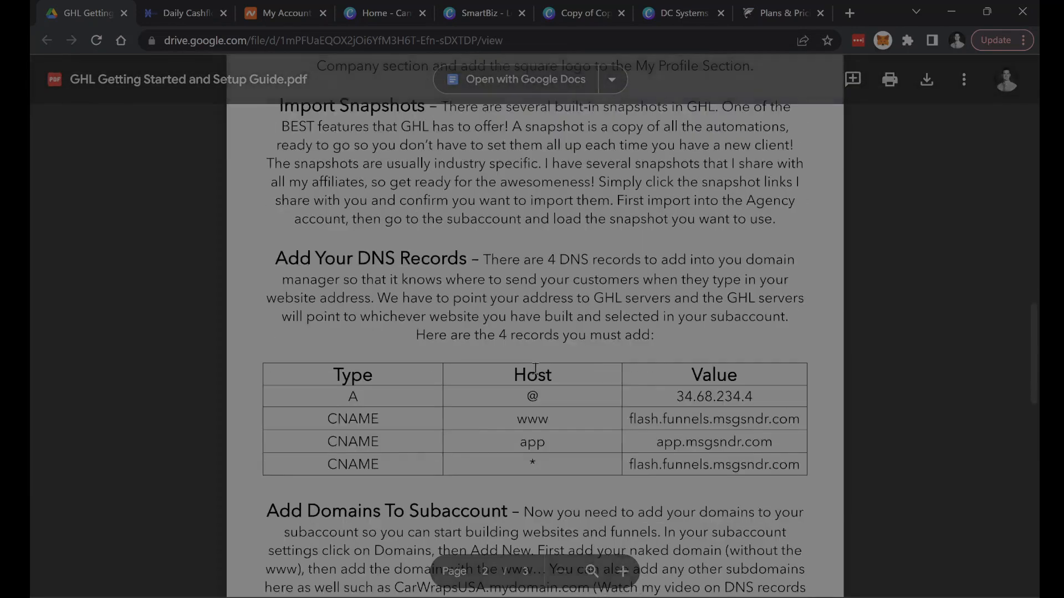
pyautogui.moveTo(277, 182); pyautogui.dragTo(635, 215)
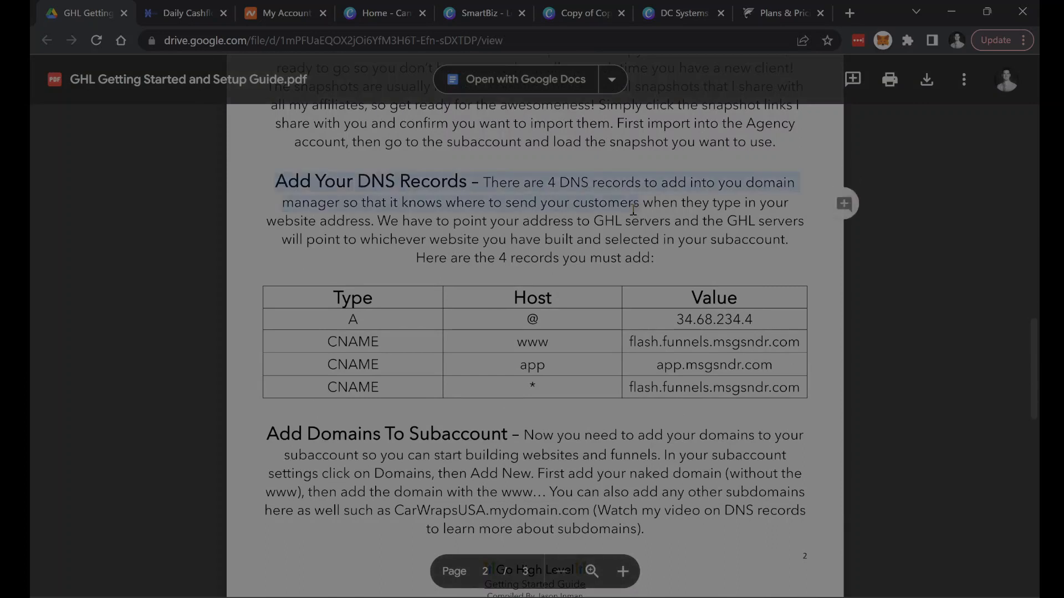
pyautogui.click(554, 229)
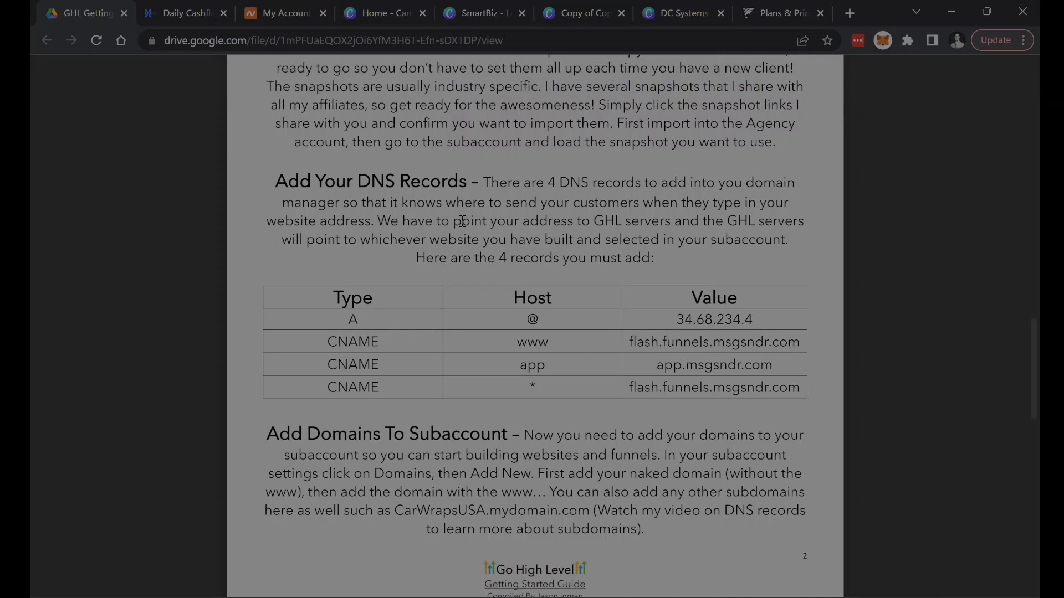
pyautogui.moveTo(522, 221); pyautogui.dragTo(671, 221)
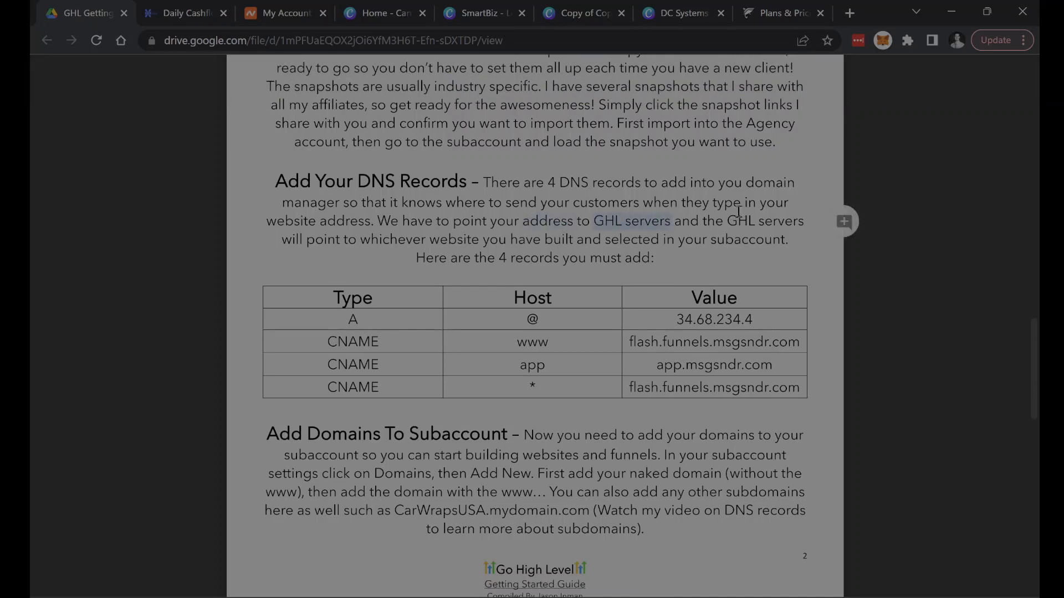
pyautogui.moveTo(743, 217); pyautogui.dragTo(803, 221)
pyautogui.click(318, 241)
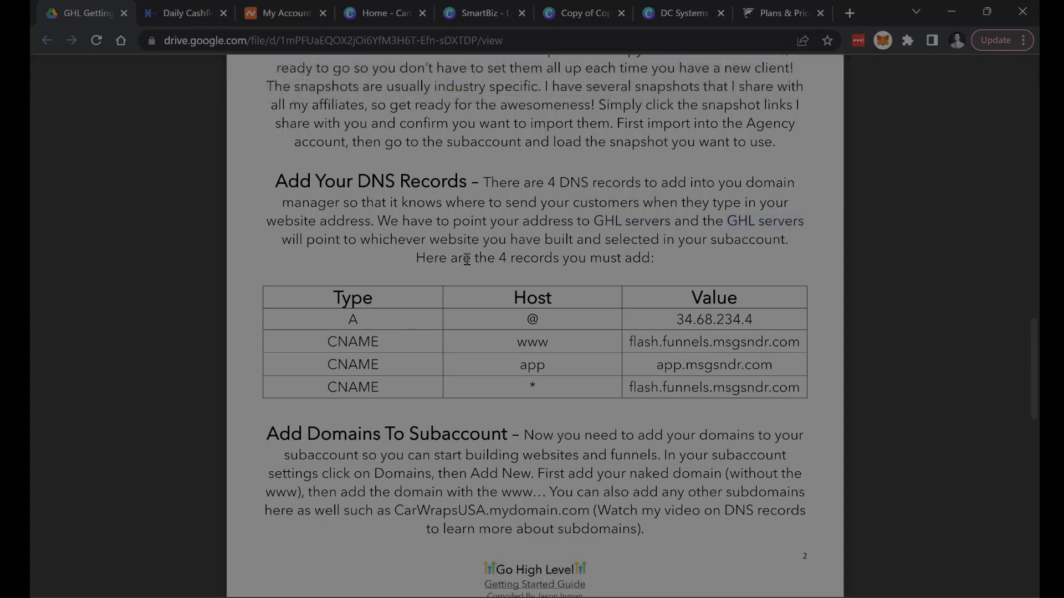
pyautogui.doubleClick(742, 239)
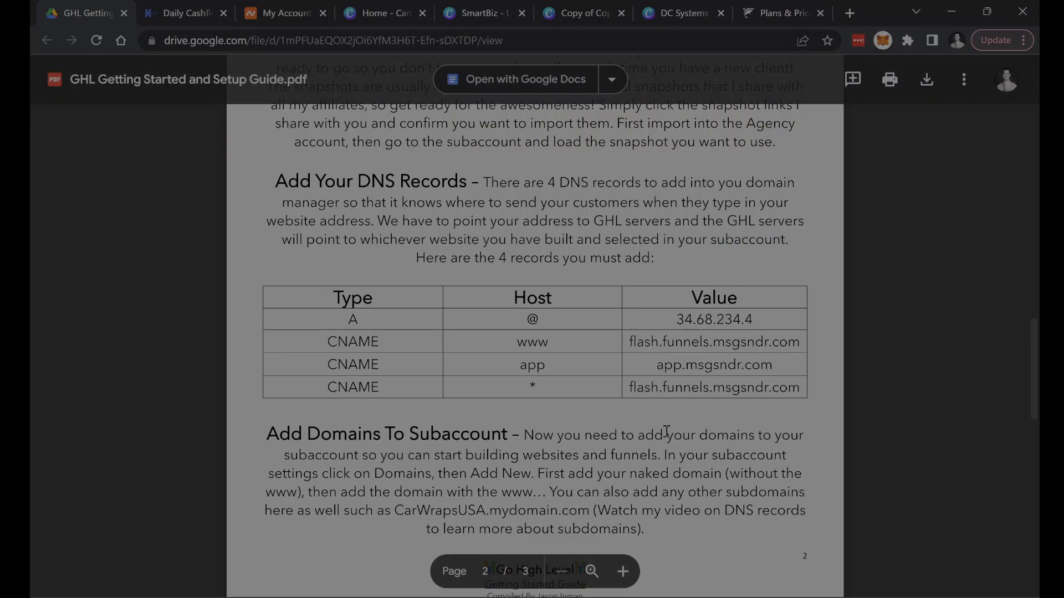
# - Switch to Namecheap, manage the dcsystems.co domain, and examine its host records under Advanced DNS
pyautogui.click(251, 16)
pyautogui.scroll(-9, 686, 374)
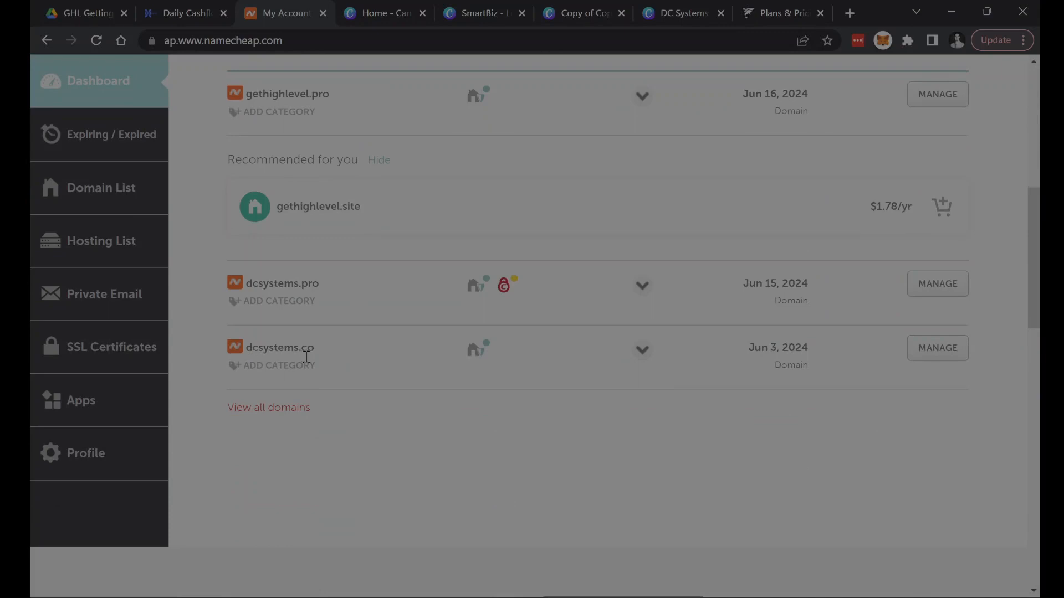
pyautogui.click(922, 350)
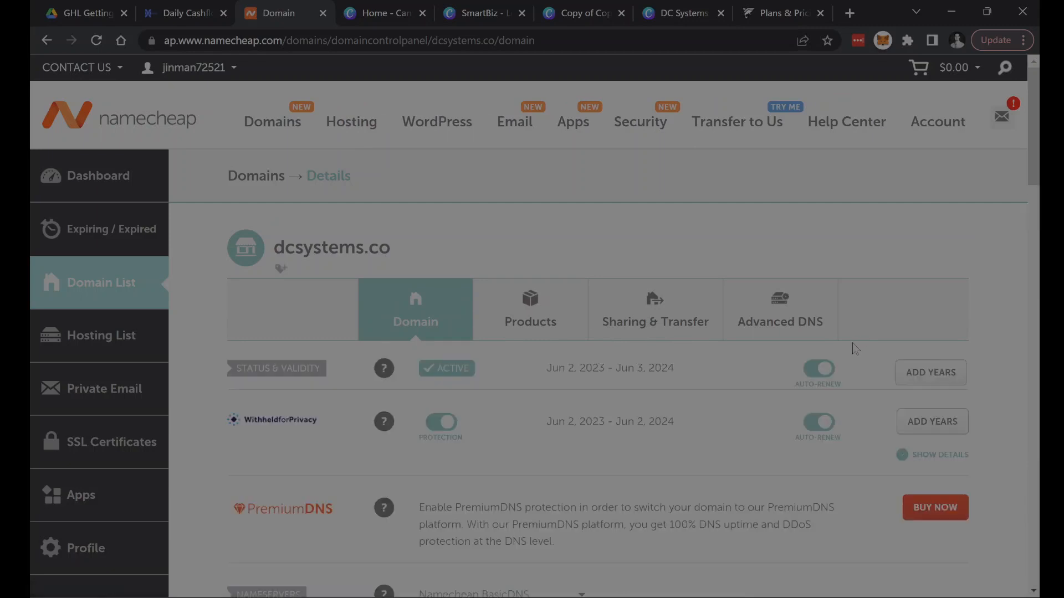
pyautogui.click(773, 315)
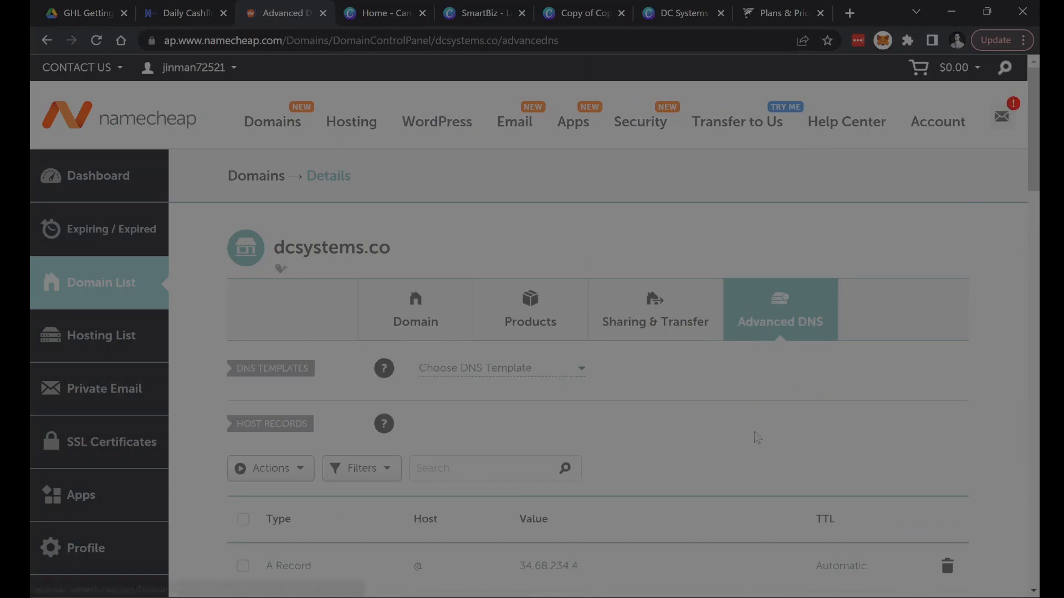
pyautogui.scroll(-5, 758, 442)
pyautogui.scroll(1, 759, 435)
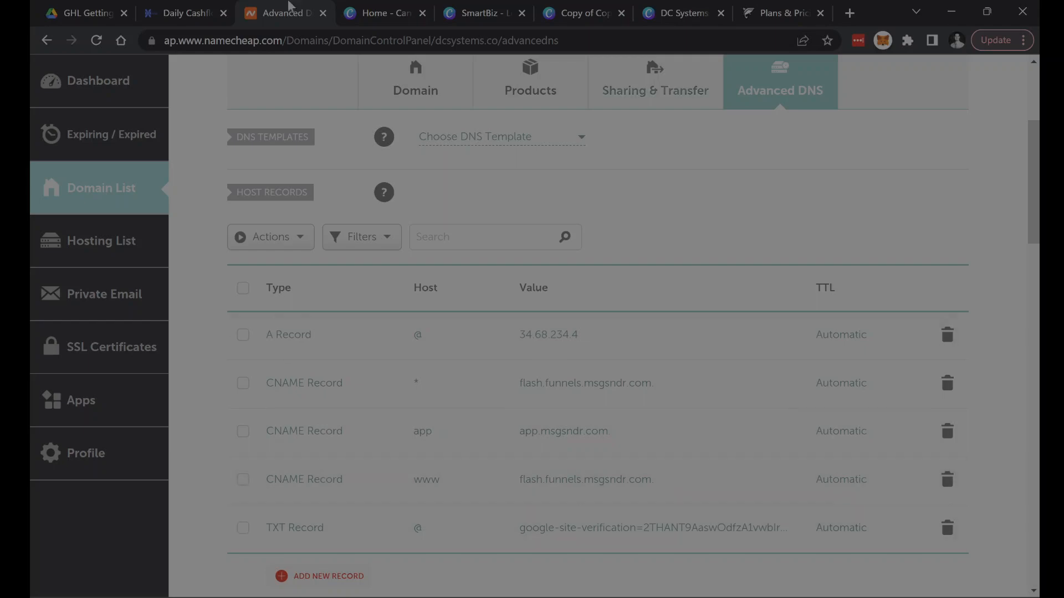
# - Return to the guide's Add Domains To Subaccount section and highlight the wording on the naked domain and the www domain
pyautogui.click(99, 13)
pyautogui.scroll(-3, 429, 404)
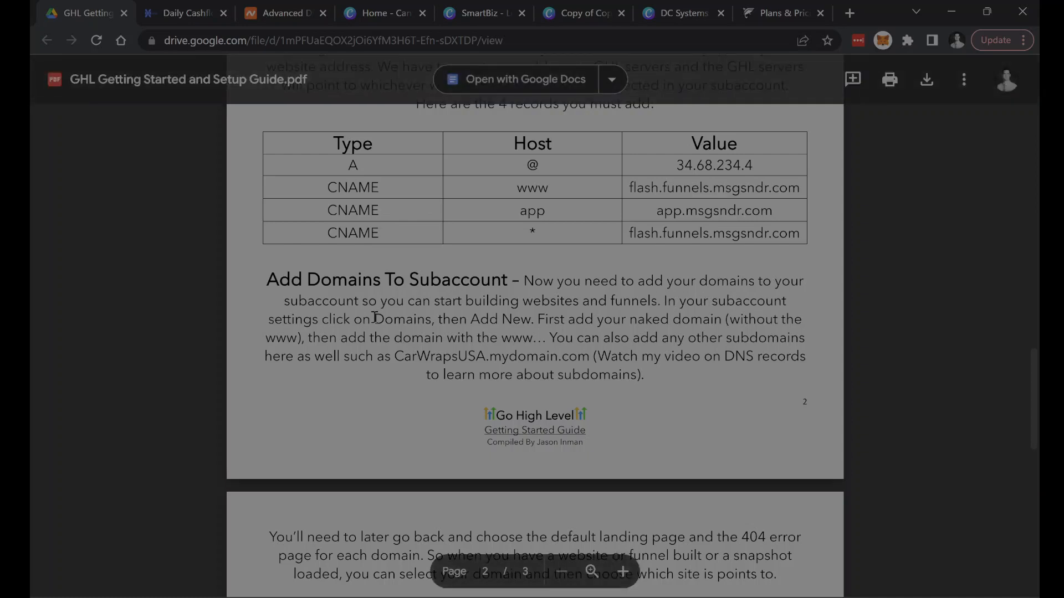
pyautogui.moveTo(377, 318); pyautogui.dragTo(705, 326)
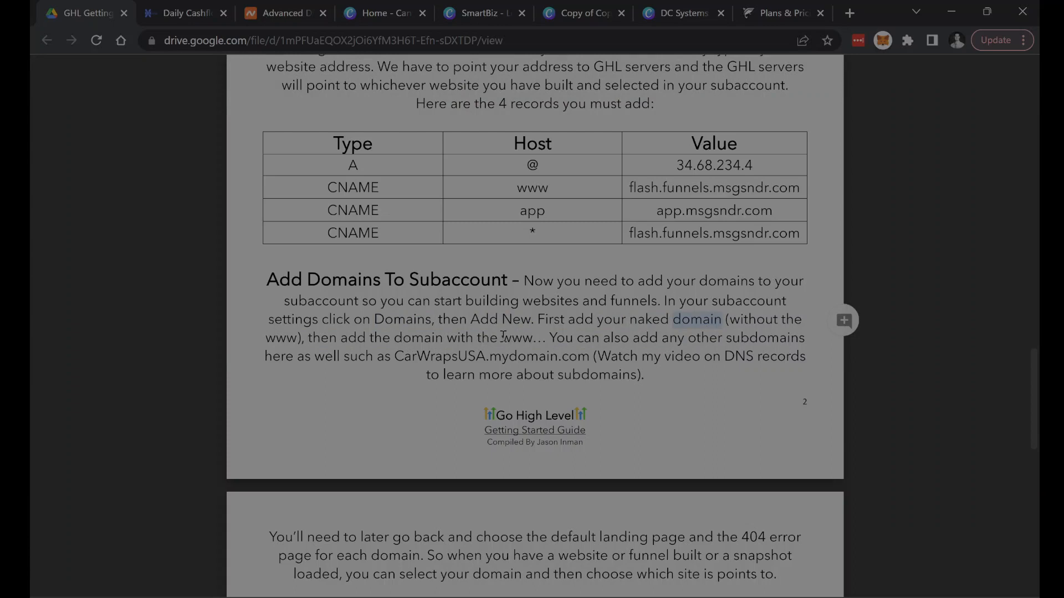
pyautogui.moveTo(502, 339); pyautogui.dragTo(536, 341)
pyautogui.click(518, 344)
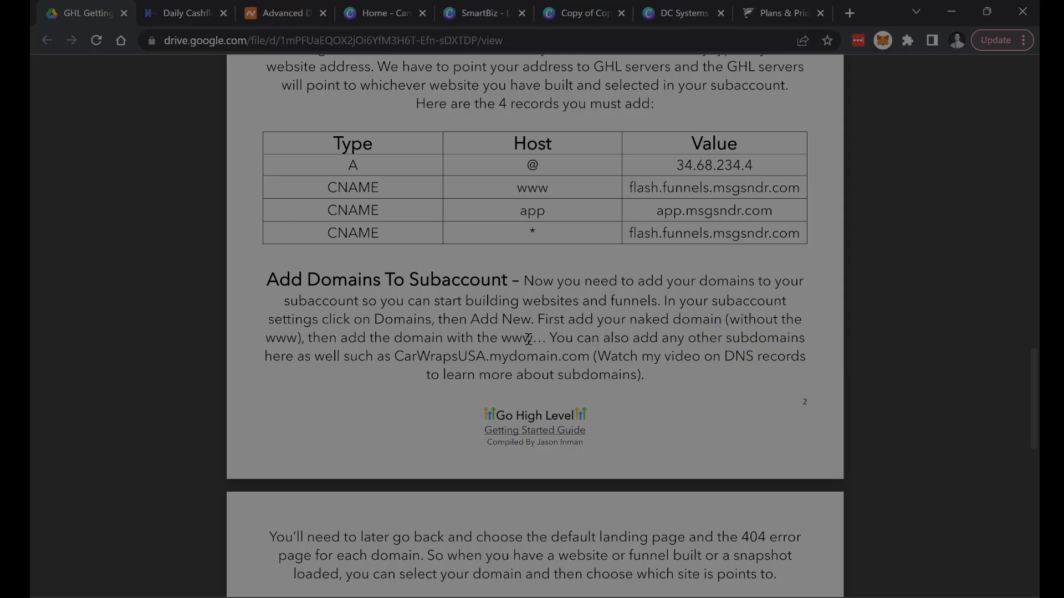
pyautogui.doubleClick(502, 340)
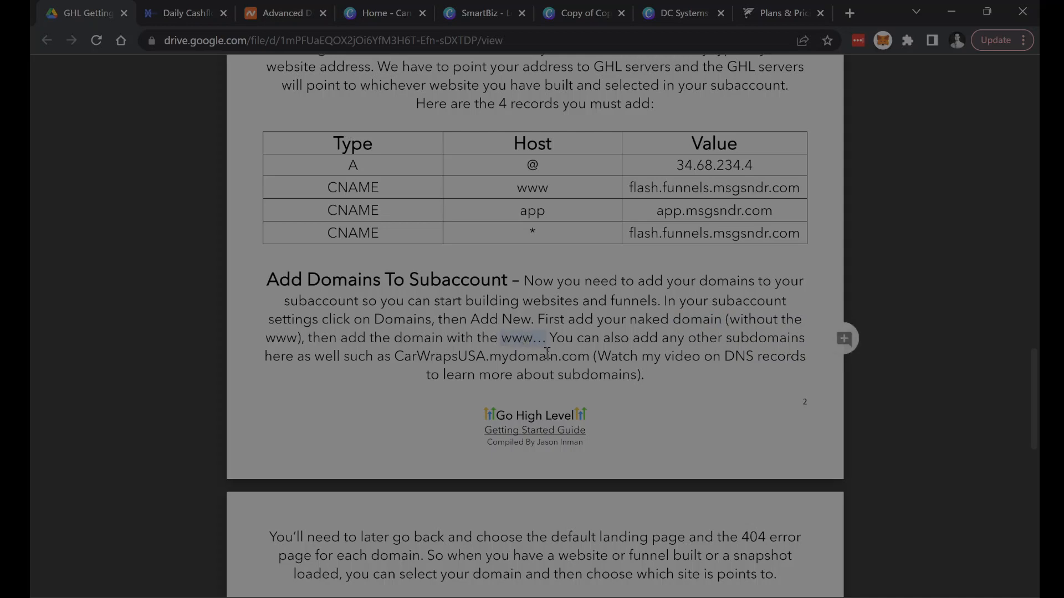
pyautogui.click(592, 369)
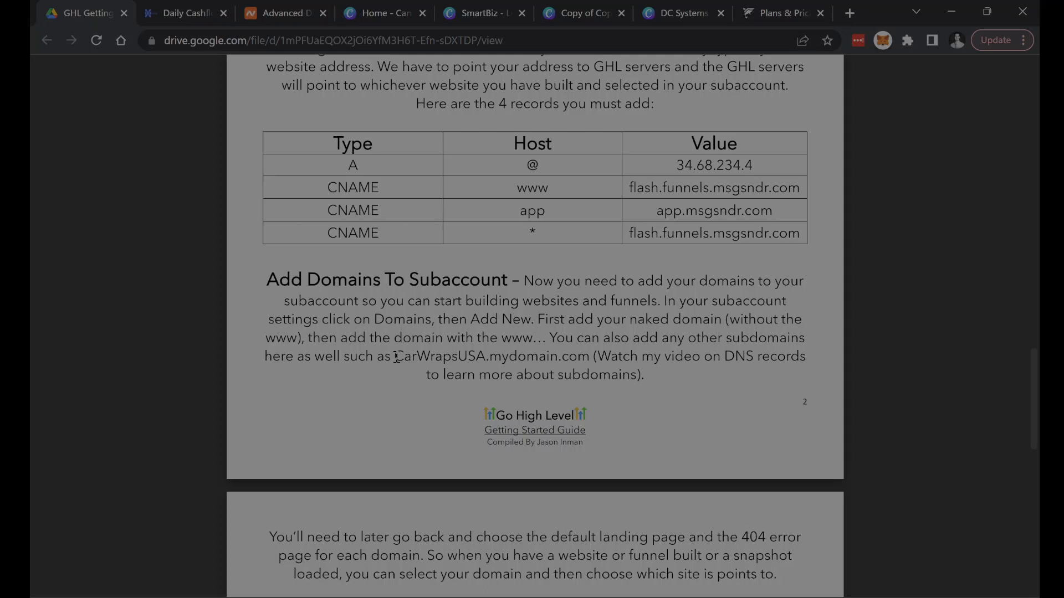
# - Highlight the subdomain example CarWrapsUSA.mydomain.com in the guide, and switch back to Go High Level
pyautogui.doubleClick(497, 356)
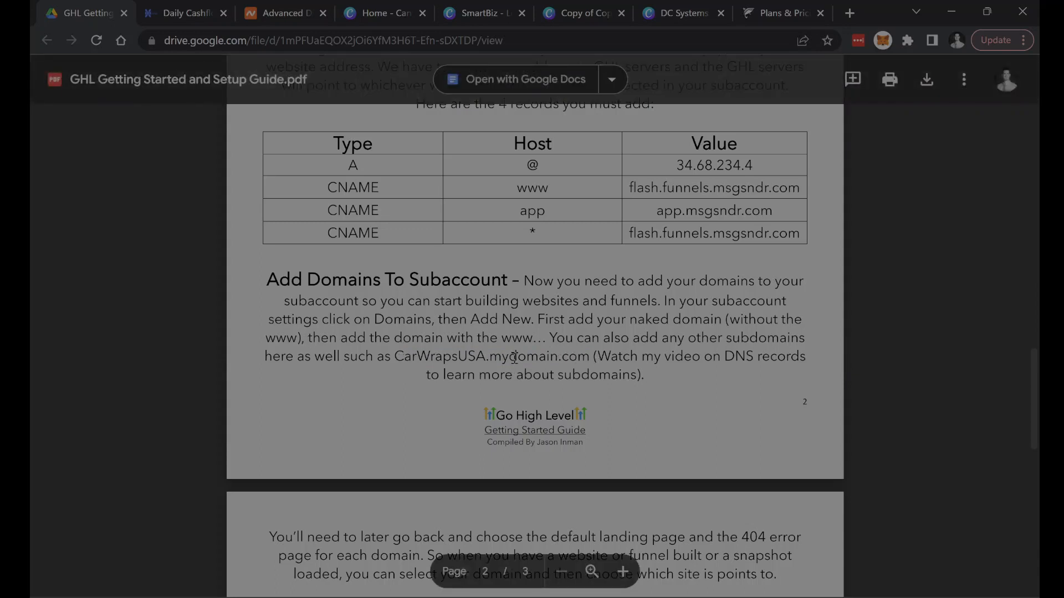
pyautogui.doubleClick(401, 358)
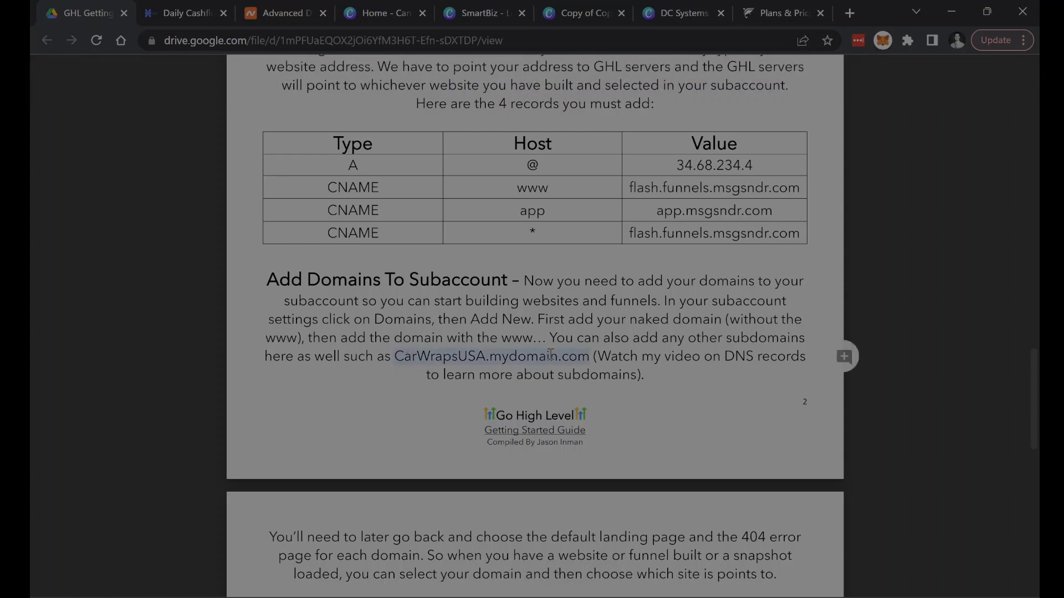
pyautogui.click(485, 342)
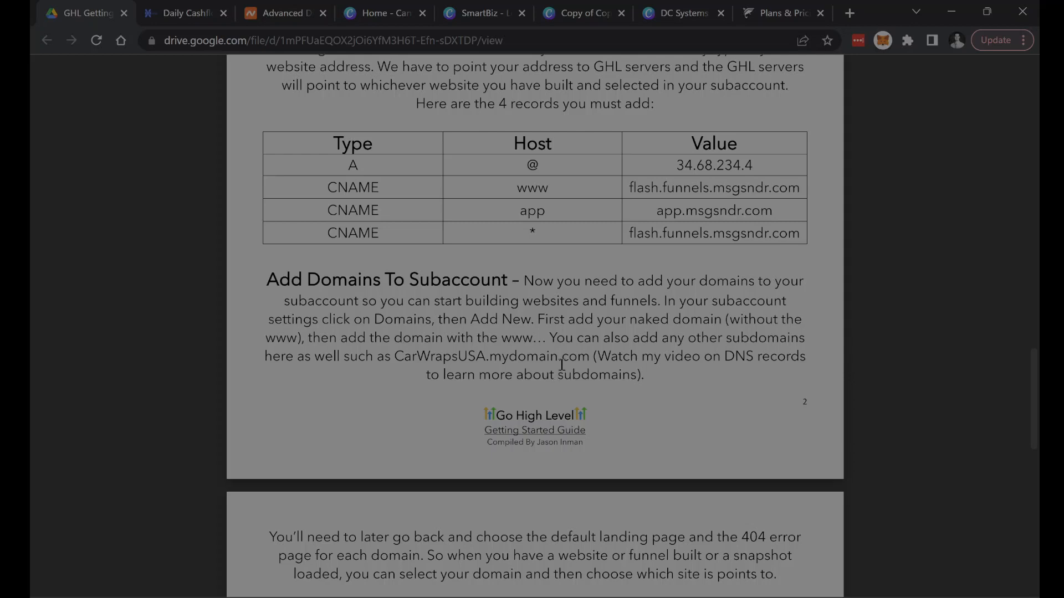
pyautogui.hotkey('ctrl', 'Tab')
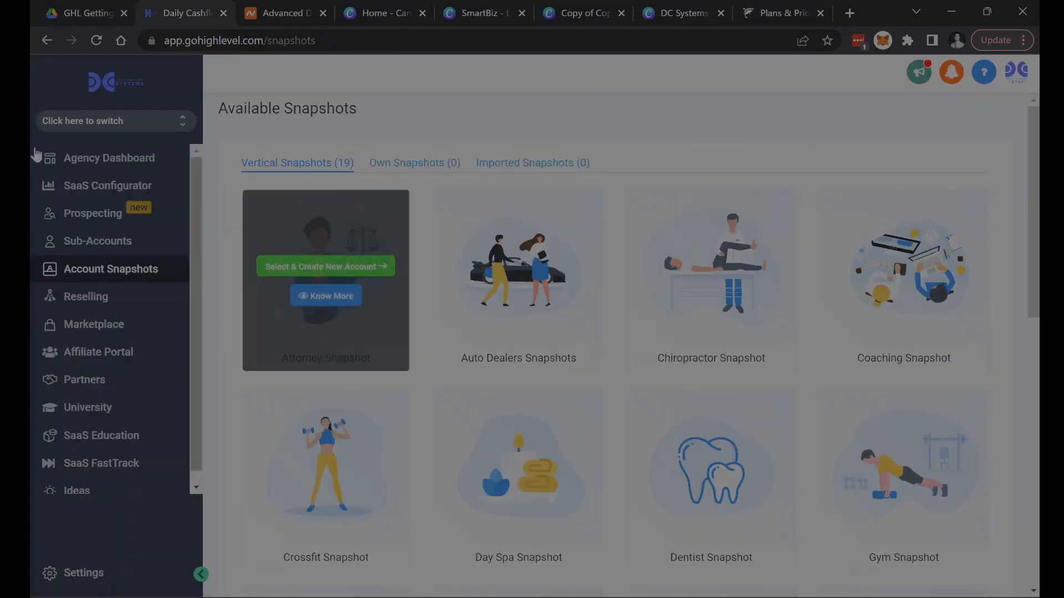
# - Switch to the Daily Cashflow Systems sub-account and open its Domains settings
pyautogui.click(182, 122)
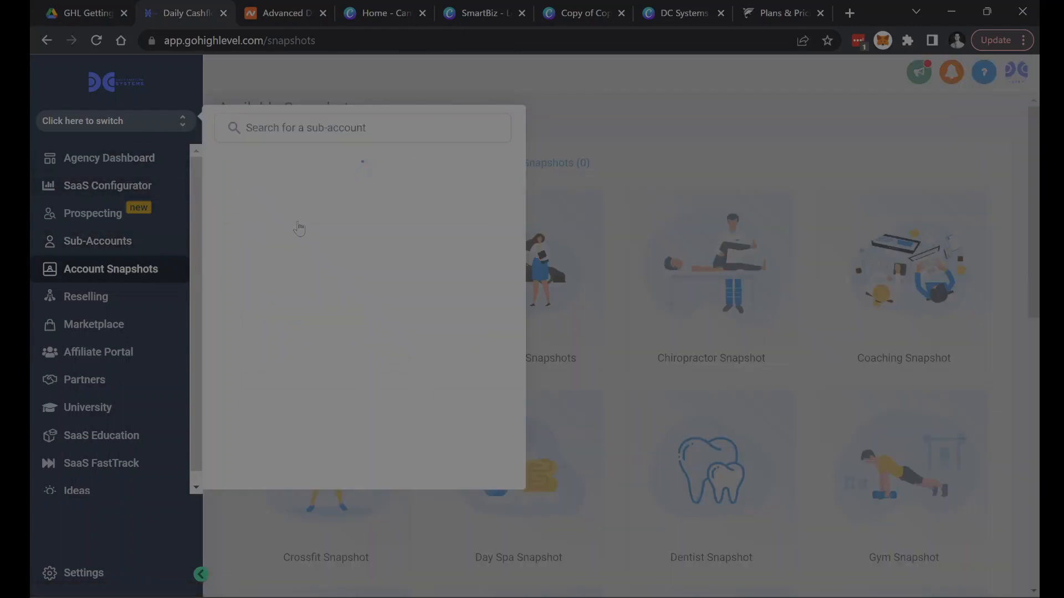
pyautogui.click(303, 208)
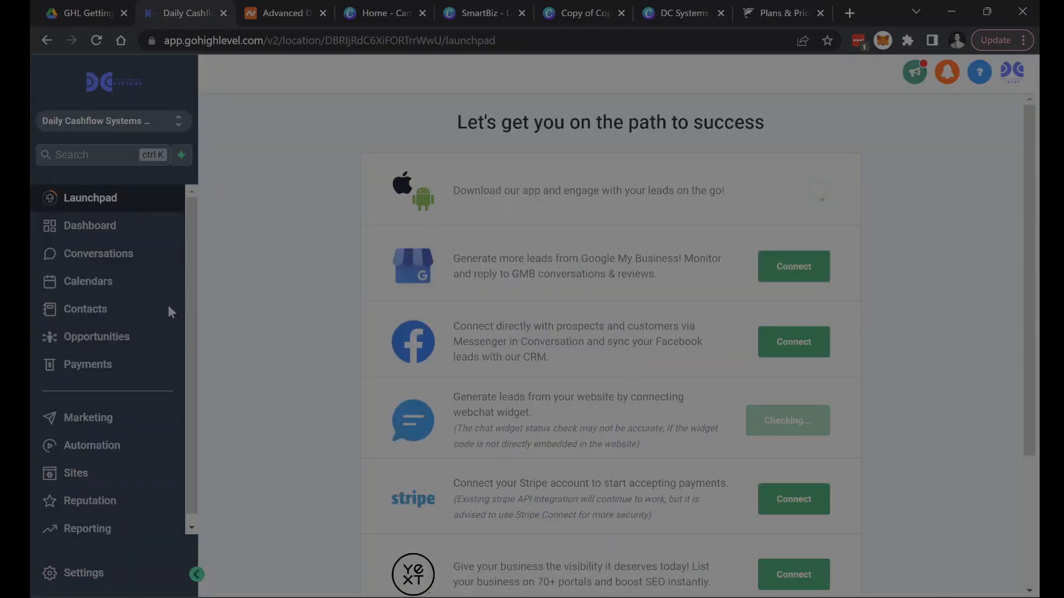
pyautogui.scroll(-1, 136, 443)
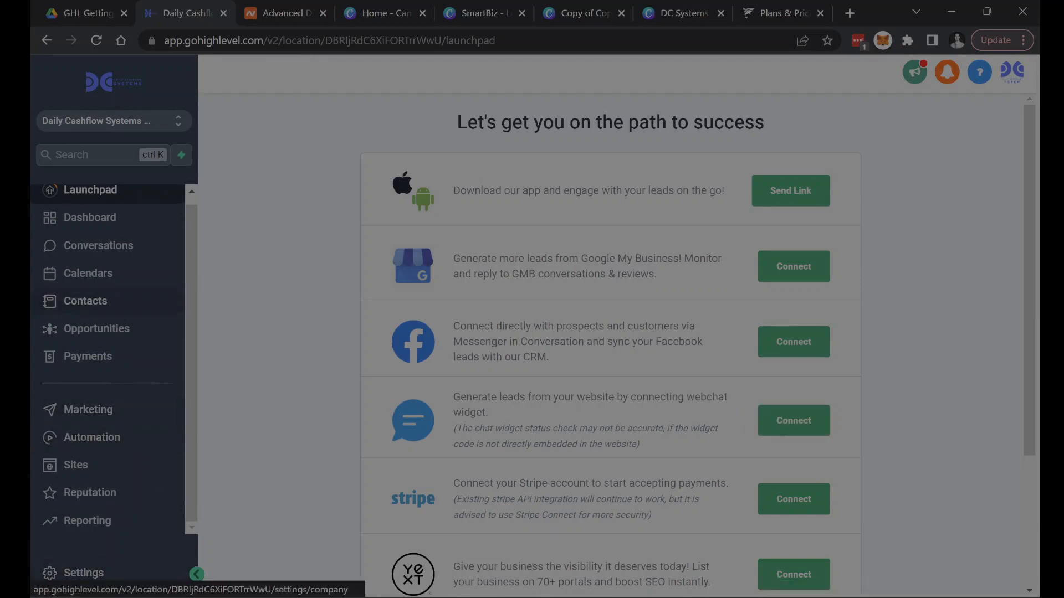
pyautogui.click(91, 582)
pyautogui.scroll(-1, 114, 347)
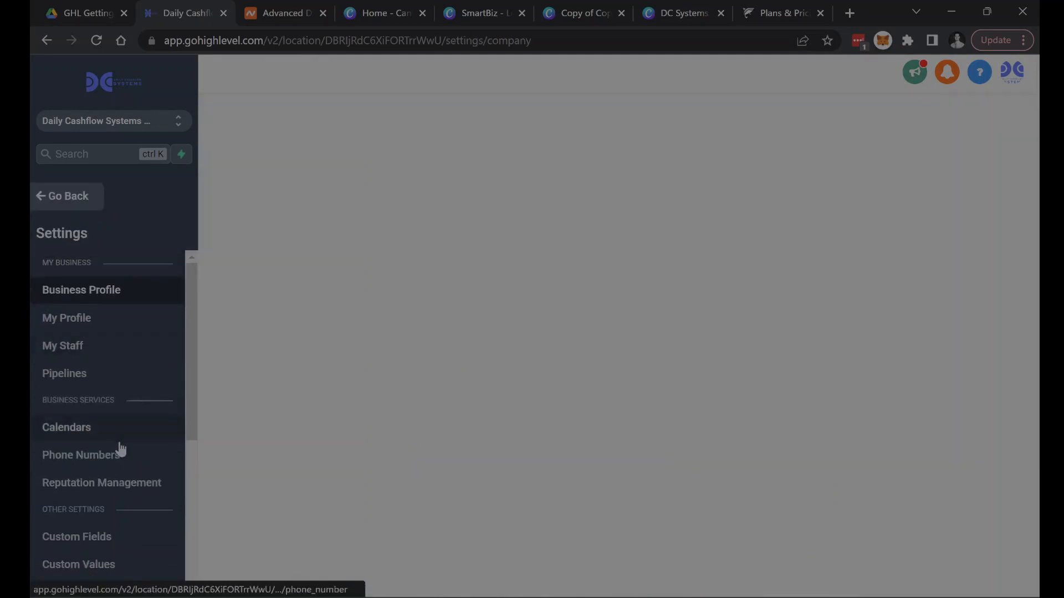
pyautogui.scroll(-2, 120, 442)
pyautogui.scroll(-3, 114, 444)
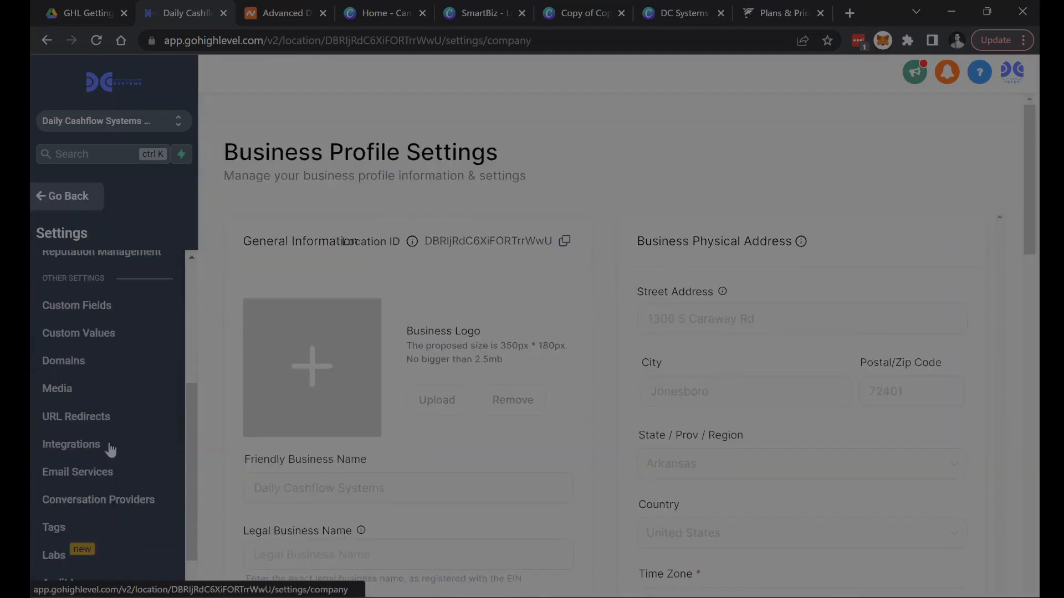
pyautogui.click(77, 370)
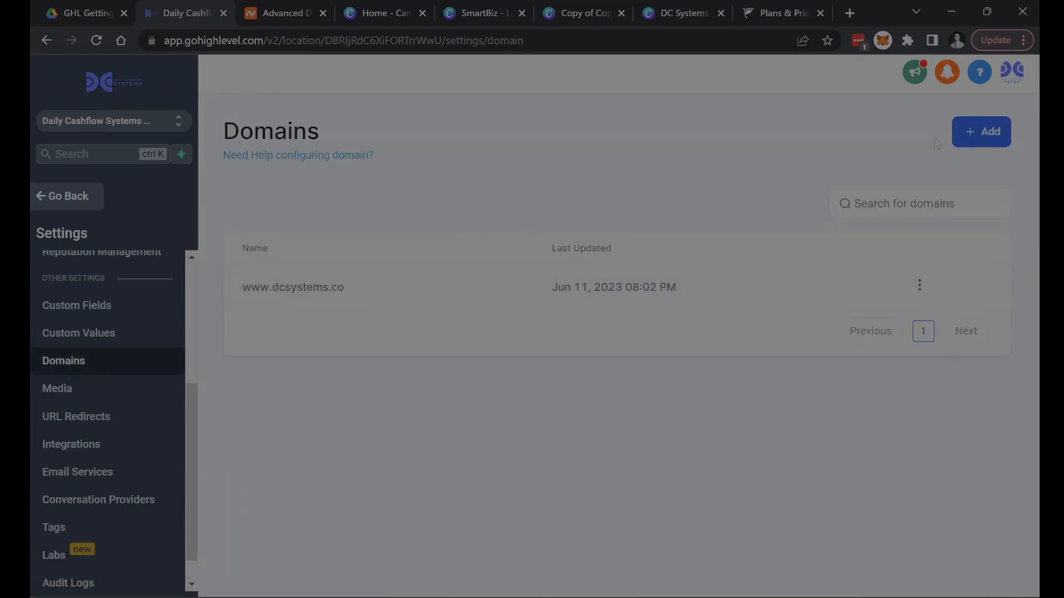
# - View the form for adding a domain, cancel it, and check the dcsystems.co host records in Namecheap
pyautogui.click(980, 132)
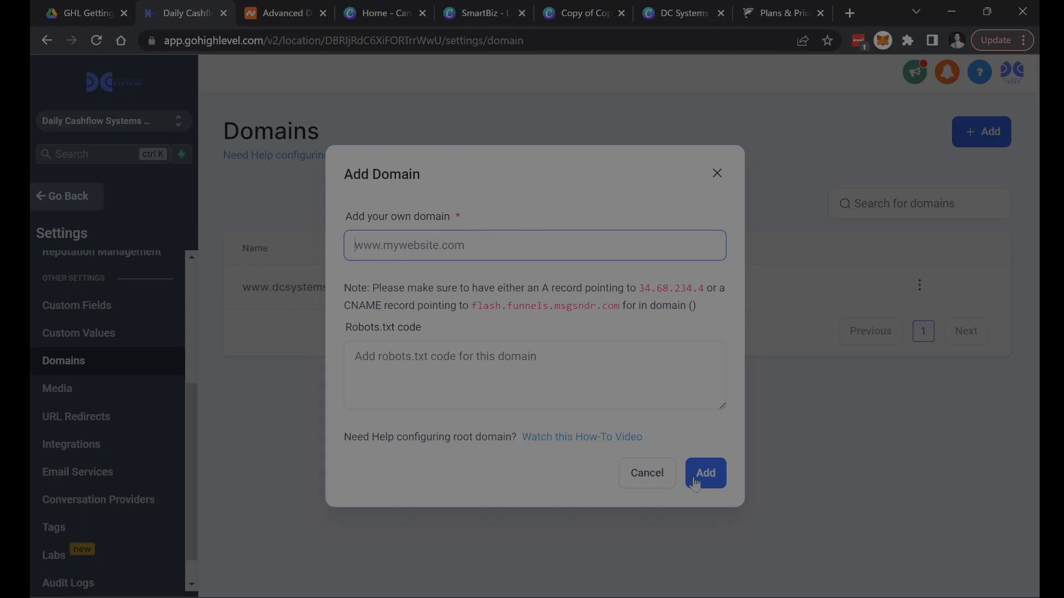
pyautogui.click(647, 473)
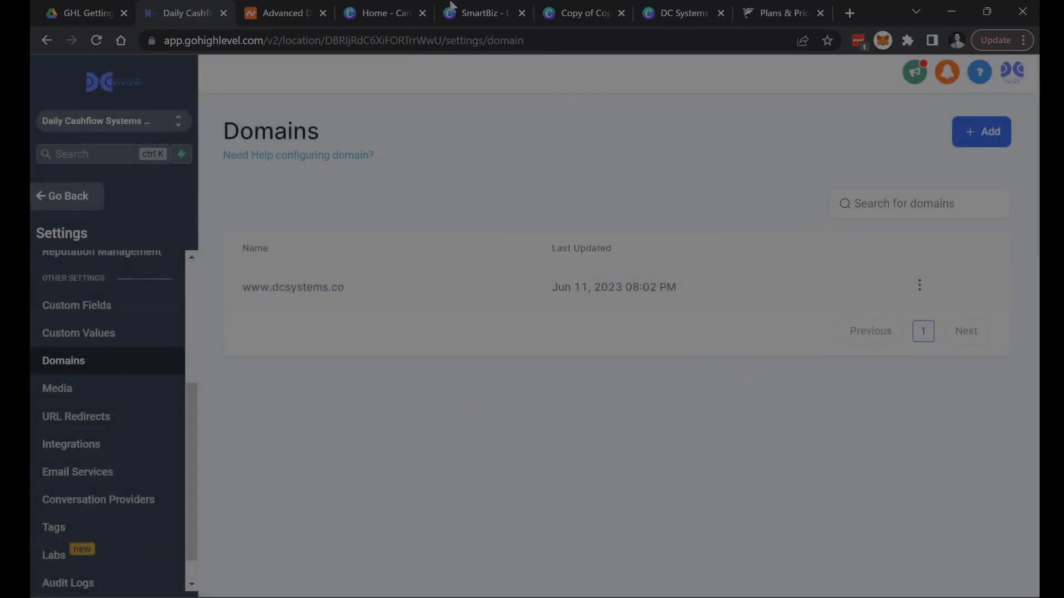
pyautogui.click(271, 14)
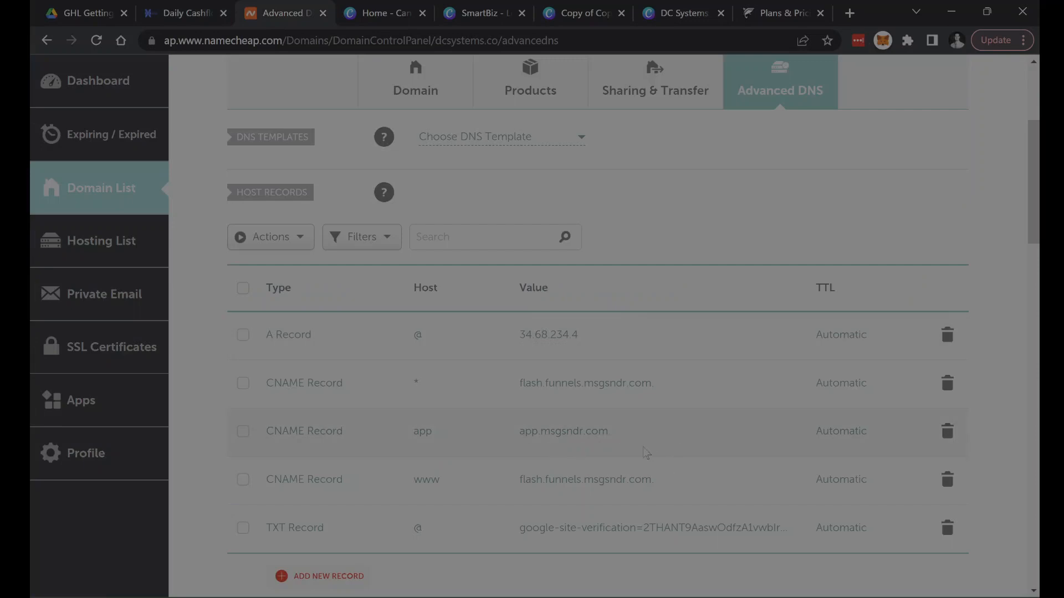
pyautogui.click(201, 7)
pyautogui.click(920, 285)
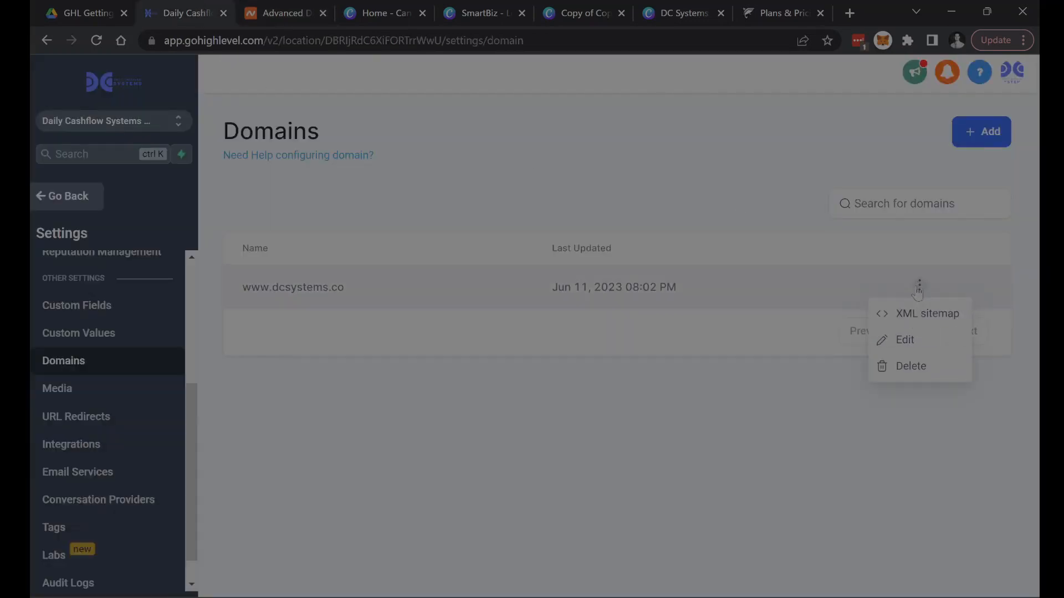
pyautogui.click(926, 349)
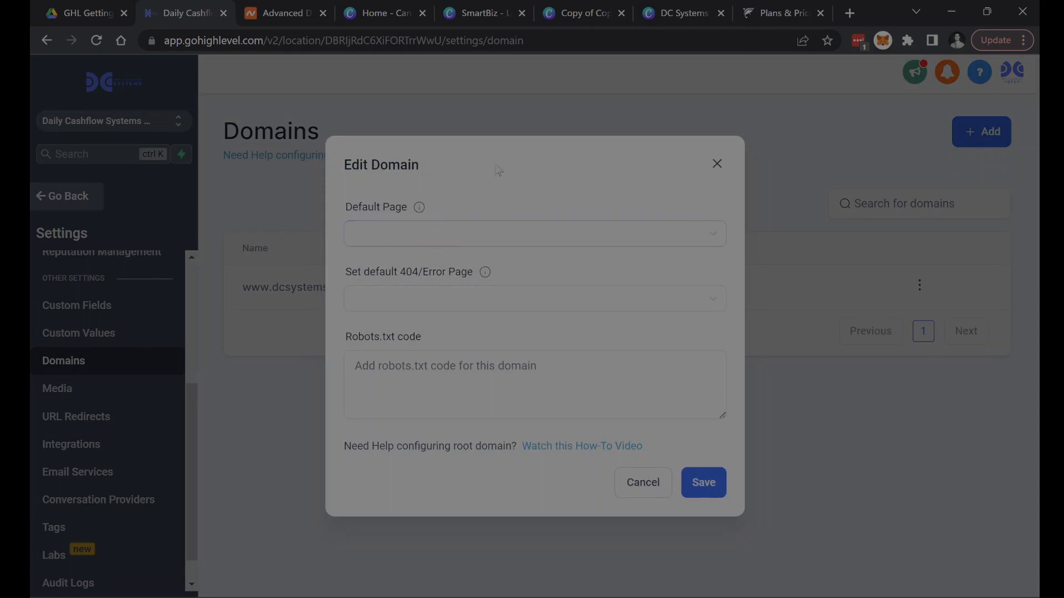
pyautogui.click(593, 242)
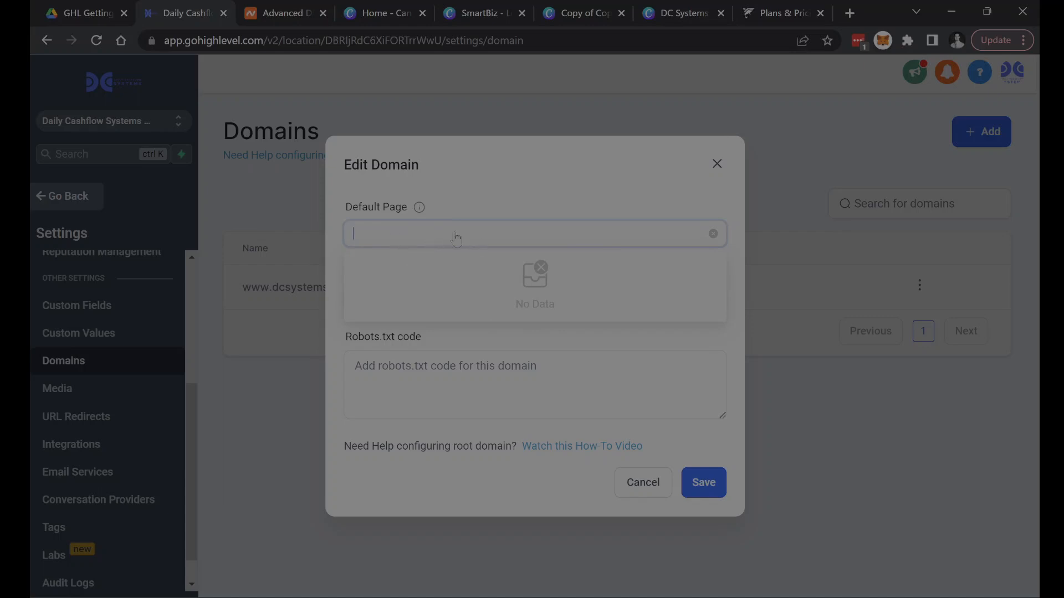
pyautogui.click(456, 198)
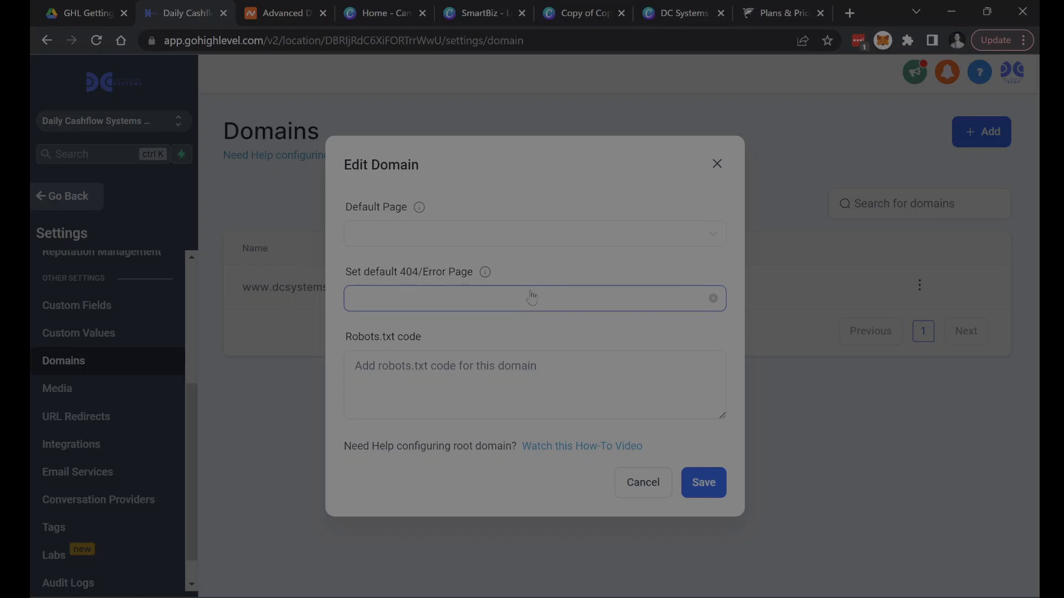
pyautogui.click(646, 492)
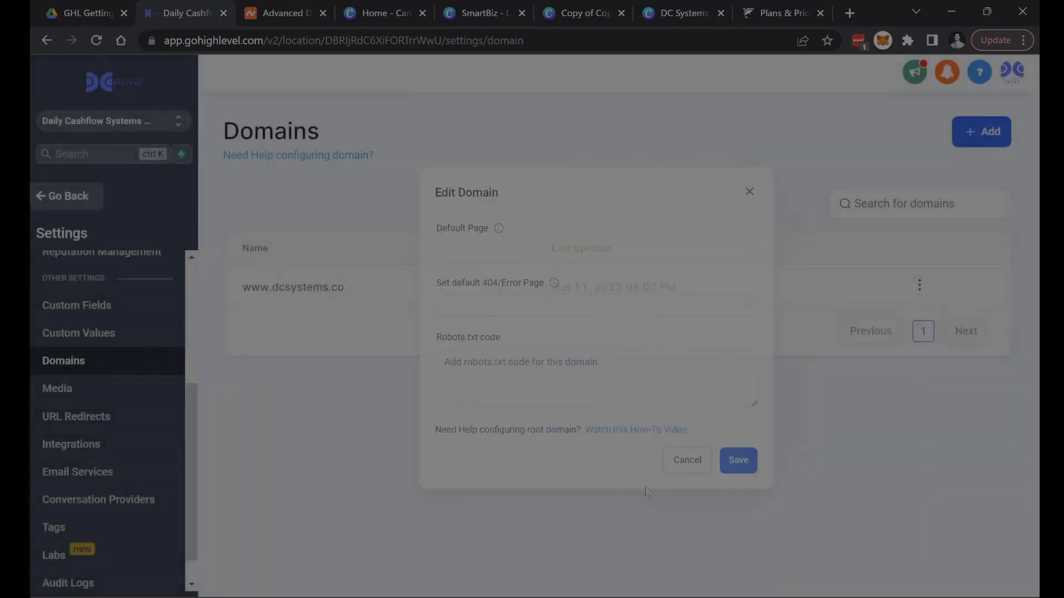
# - Return to the guide's white label domain instructions and highlight "white label domain" and app.yourdomain.com
pyautogui.click(60, 15)
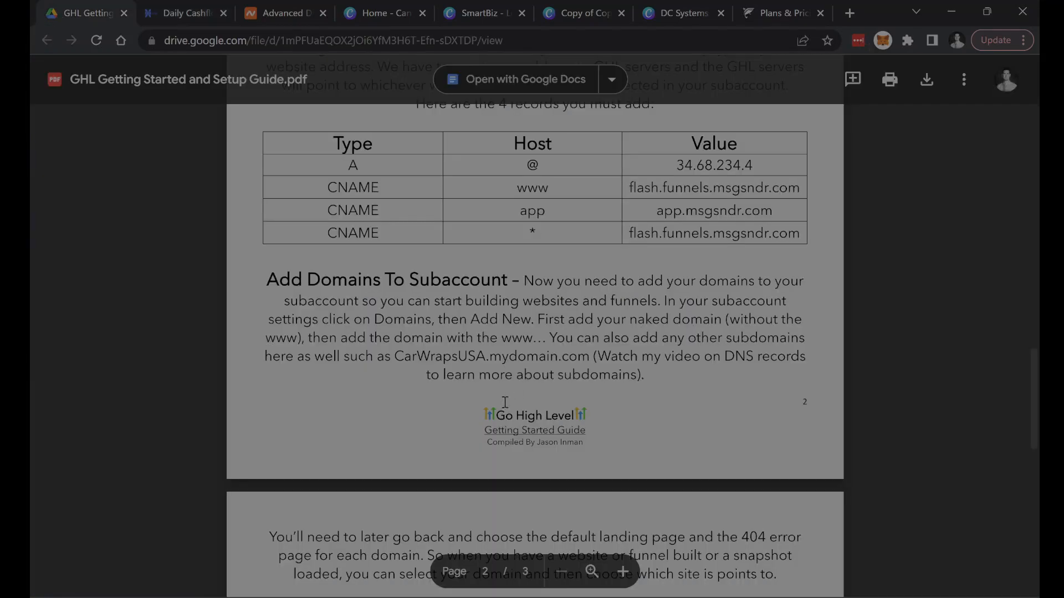
pyautogui.scroll(-4, 565, 363)
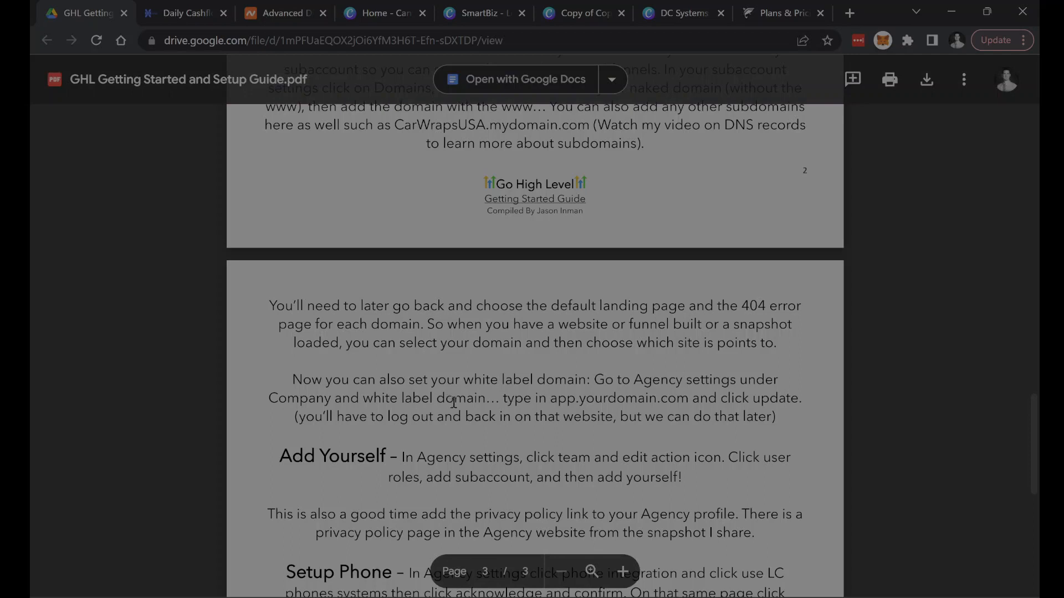
pyautogui.moveTo(363, 399); pyautogui.dragTo(499, 398)
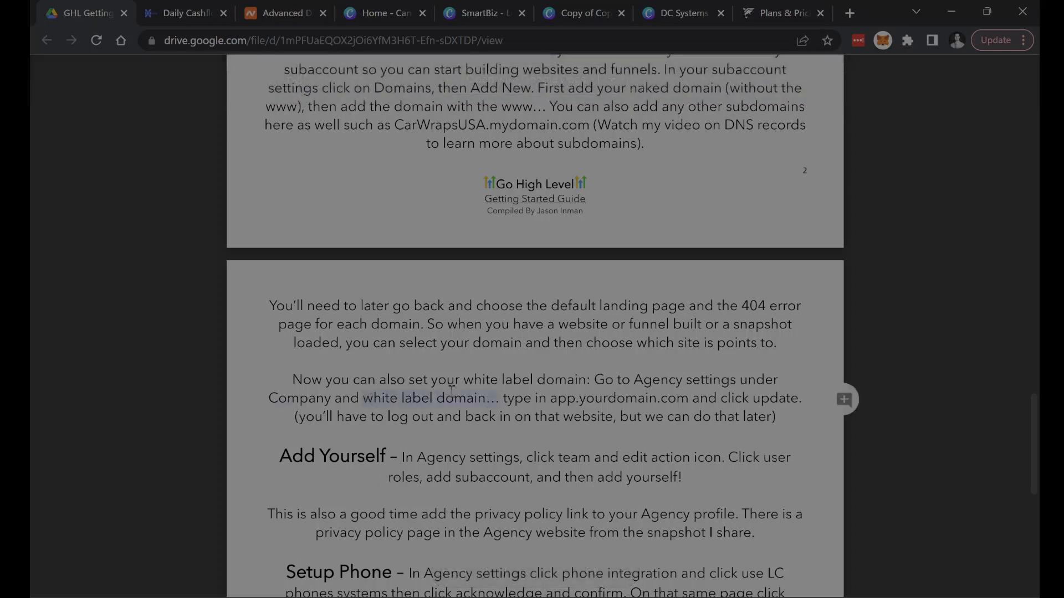
pyautogui.doubleClick(554, 399)
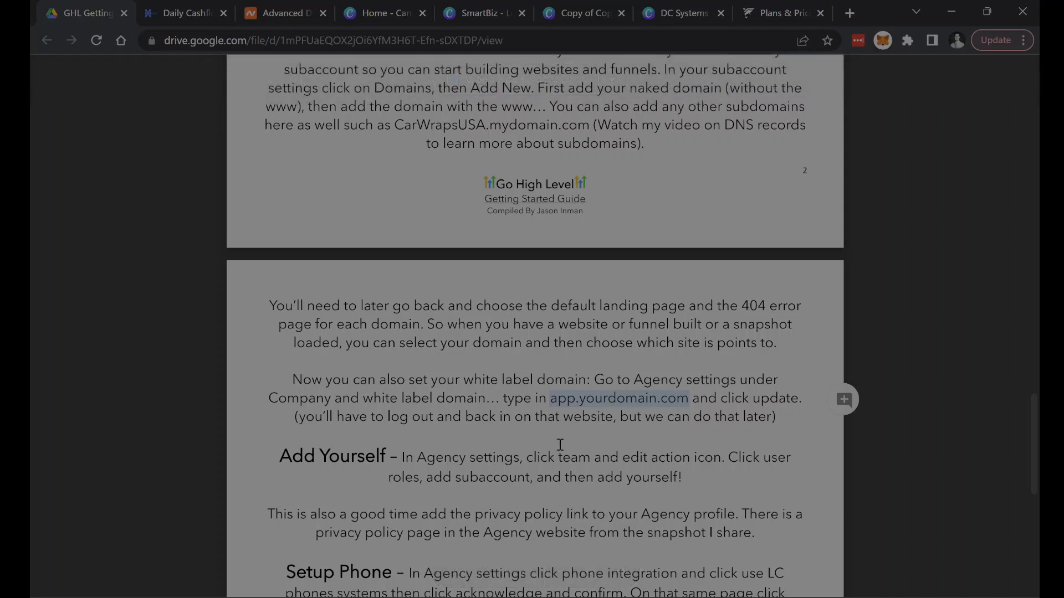
# - Read the guide's Add Yourself section, highlighting its heading and the wording on Agency settings
pyautogui.scroll(-1, 558, 449)
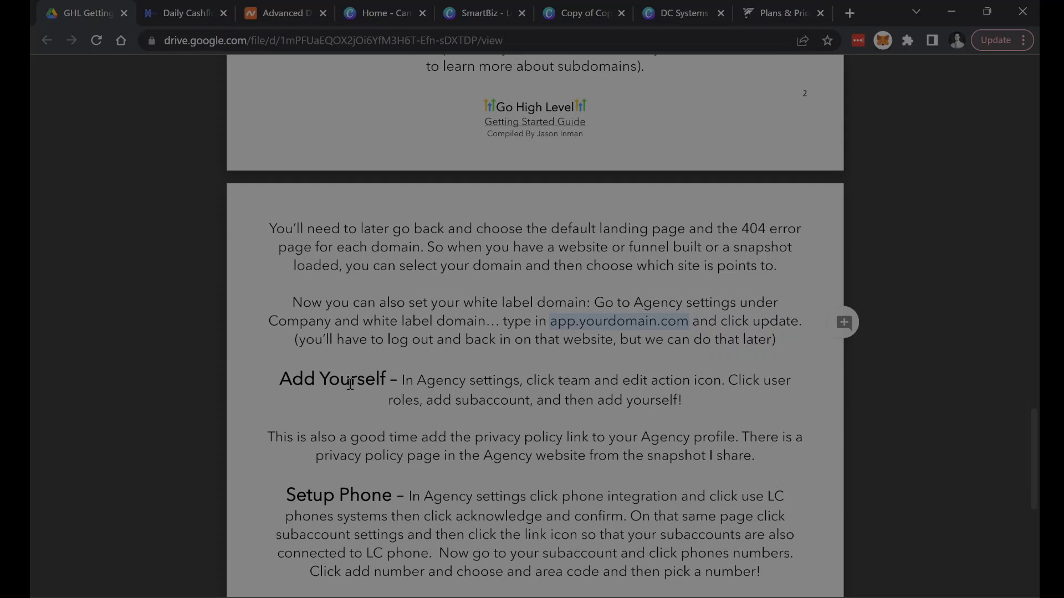
pyautogui.moveTo(280, 380); pyautogui.dragTo(316, 380)
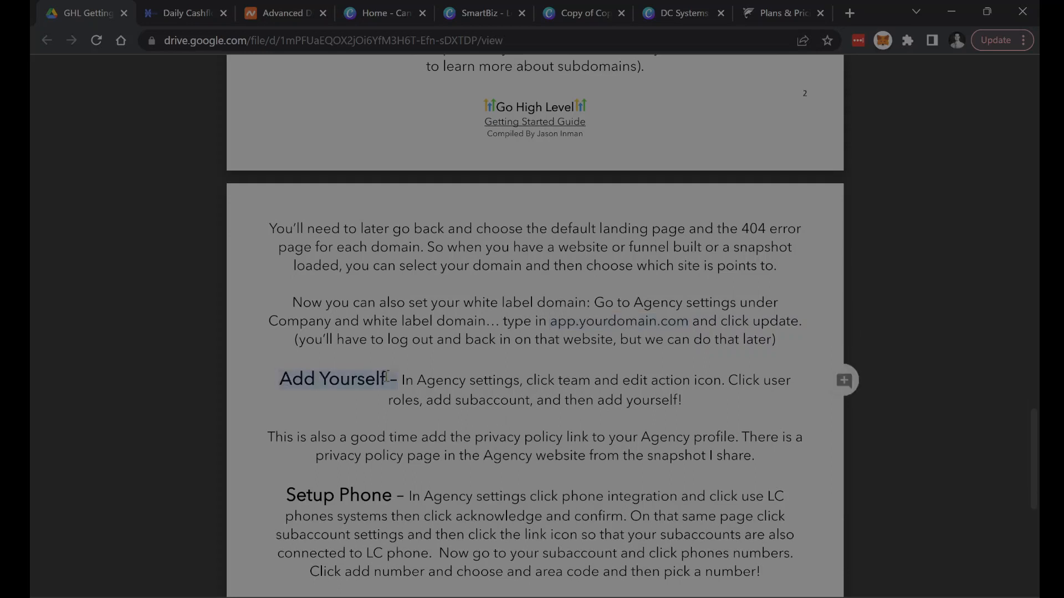
pyautogui.moveTo(416, 381); pyautogui.dragTo(454, 375)
pyautogui.click(529, 380)
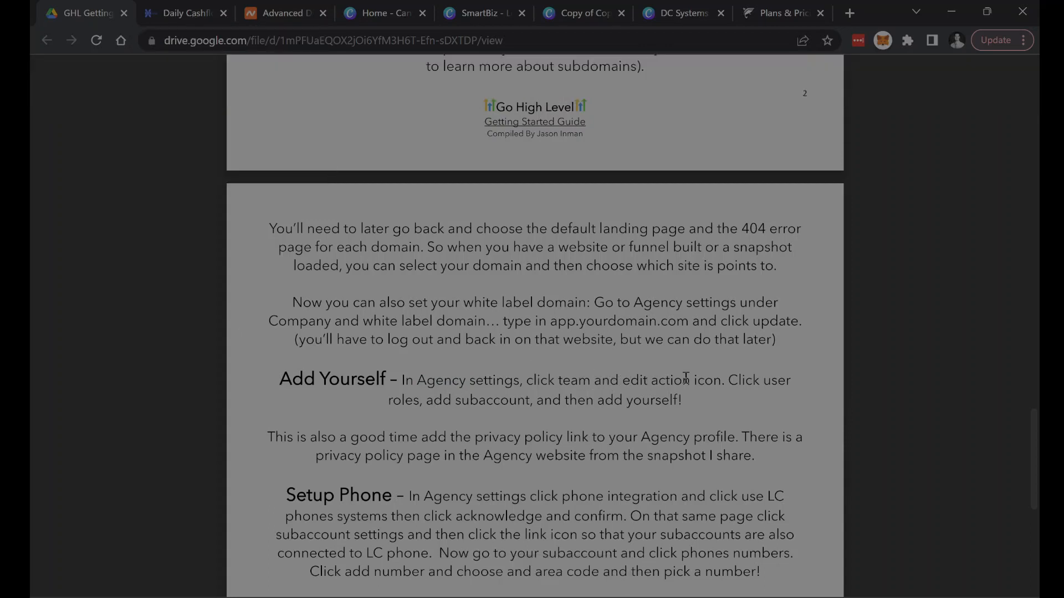
# - Switch back to Go High Level, leave the sub-account for the agency view, and open the agency's Team settings
pyautogui.click(175, 13)
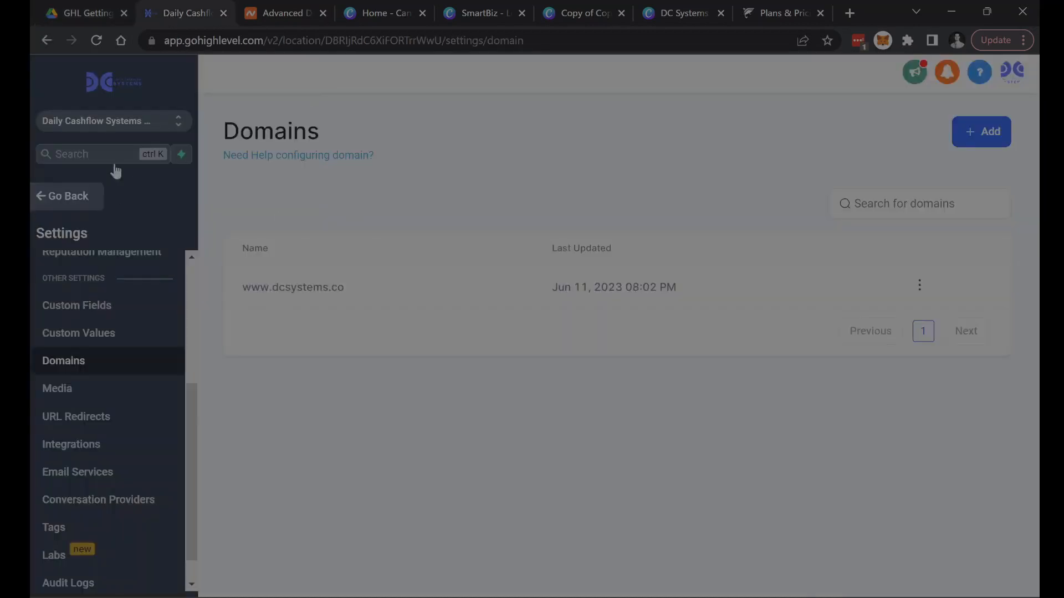
pyautogui.click(178, 121)
pyautogui.click(303, 189)
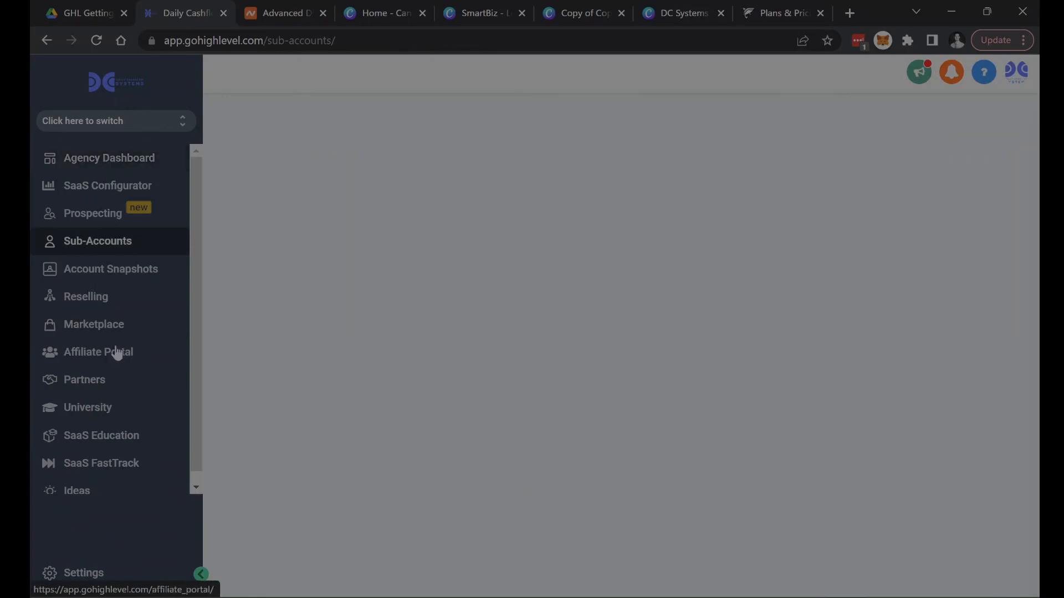
pyautogui.click(83, 573)
pyautogui.click(77, 282)
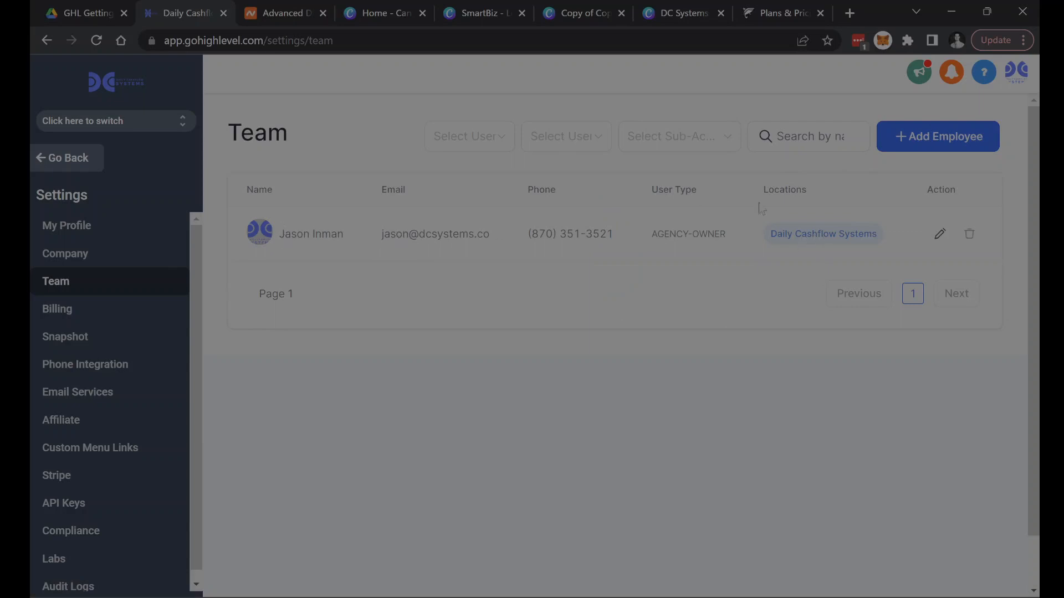
# - Examine the agency owner's user roles and assigned sub-accounts, cancel the edit, and dismiss the LastPass prompt
pyautogui.click(941, 235)
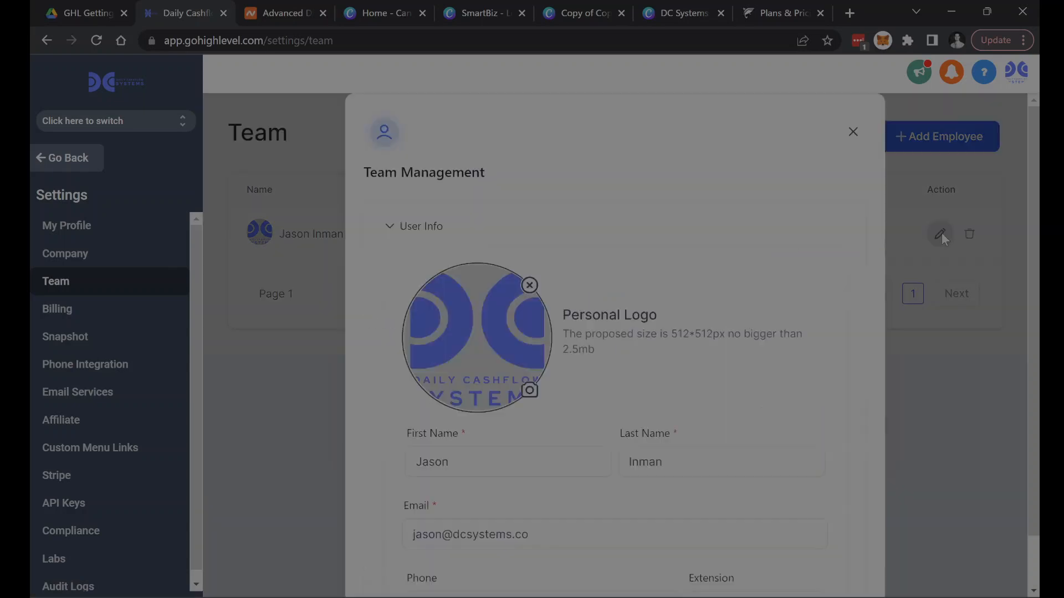
pyautogui.scroll(-6, 720, 261)
pyautogui.click(709, 261)
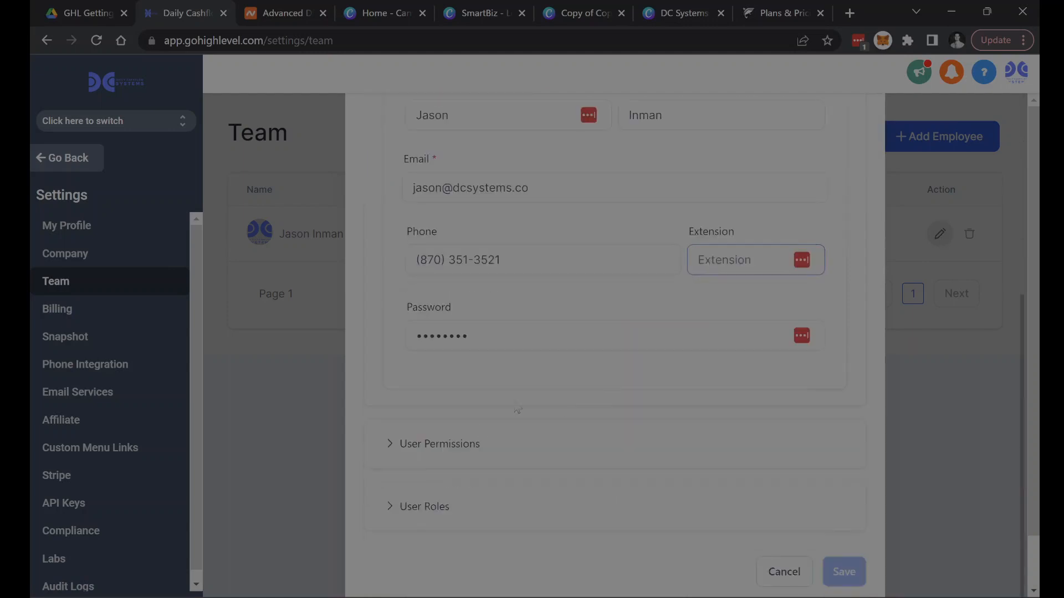
pyautogui.click(424, 506)
pyautogui.scroll(-6, 505, 443)
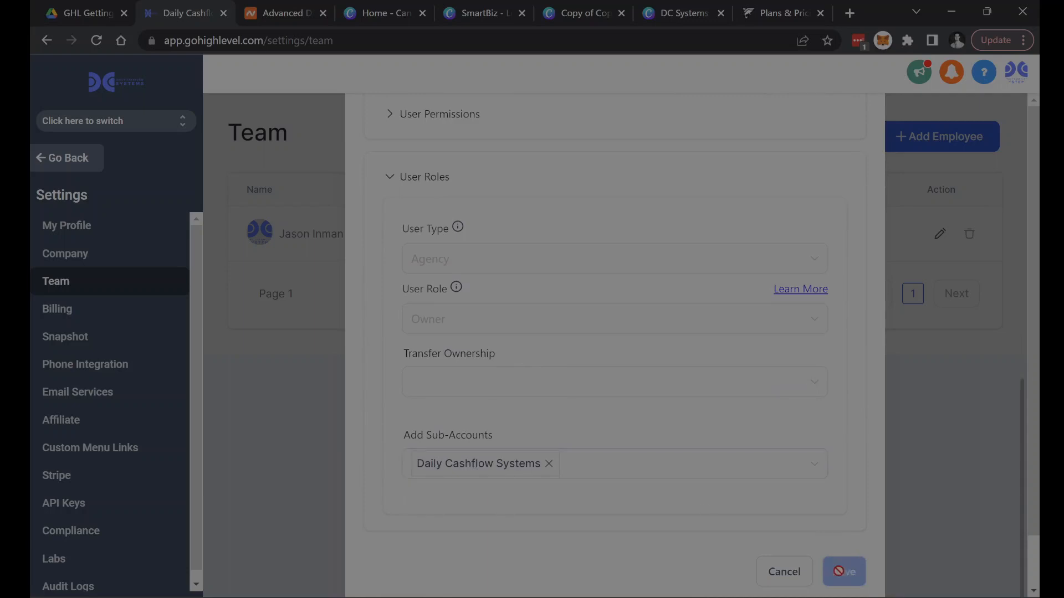
pyautogui.click(787, 576)
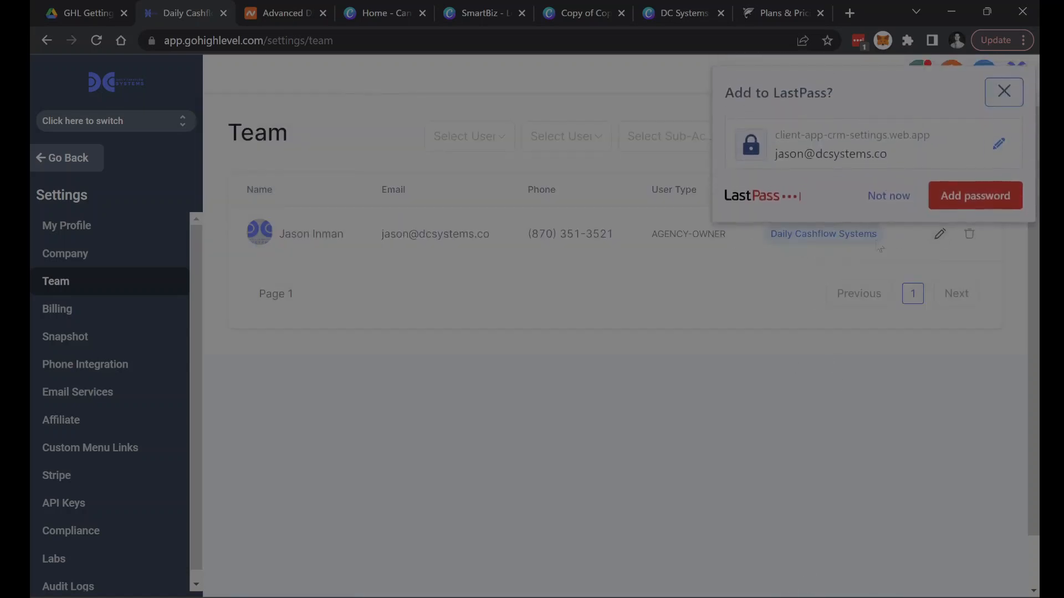
pyautogui.click(1004, 88)
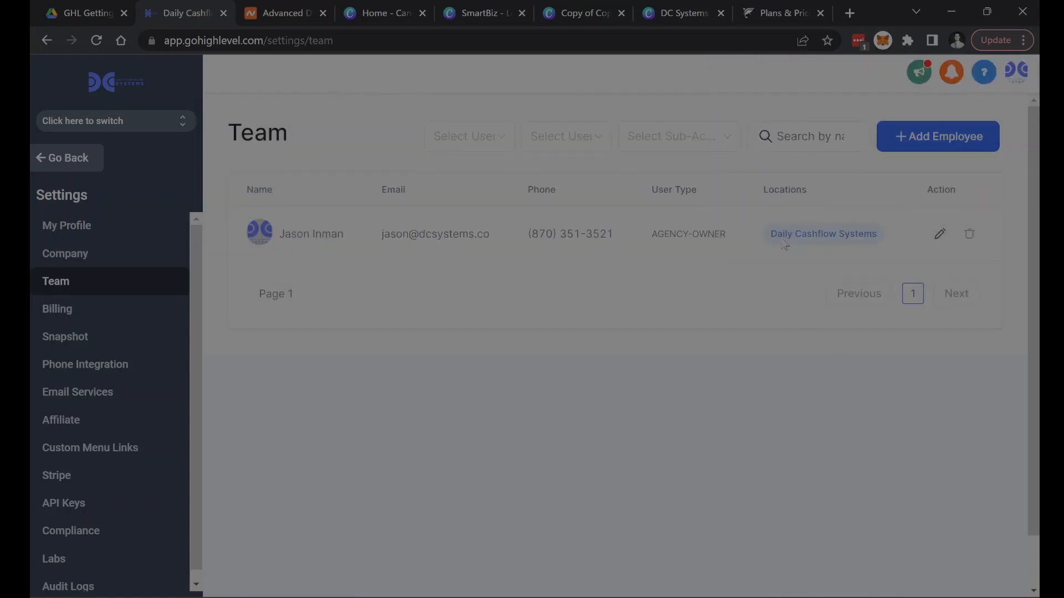
# - Check the guide's privacy policy note, switch to the Shark Systems site, and load goshark.co/privacy
pyautogui.click(78, 13)
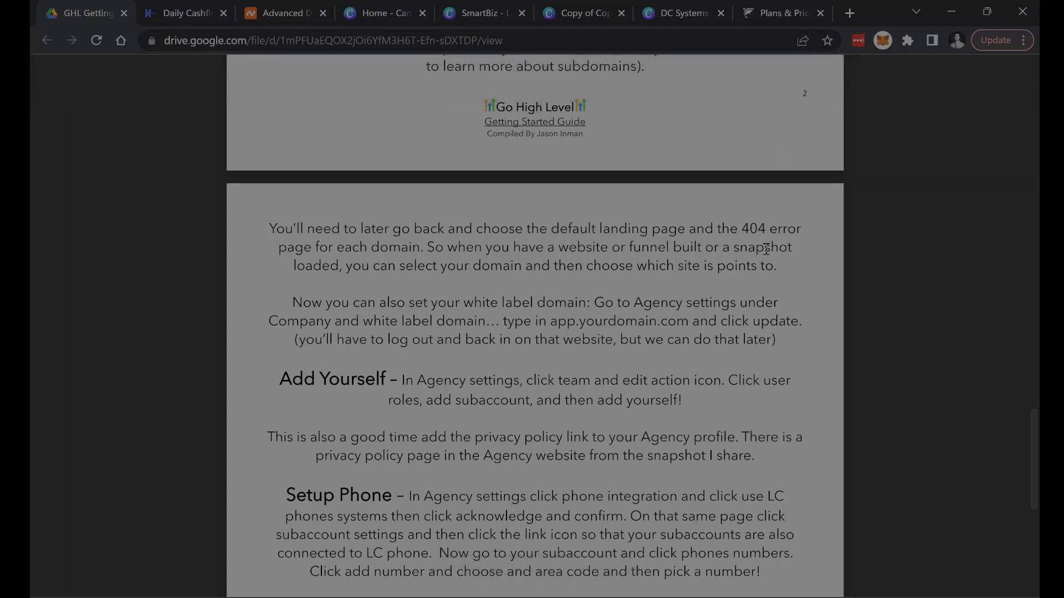
pyautogui.click(803, 17)
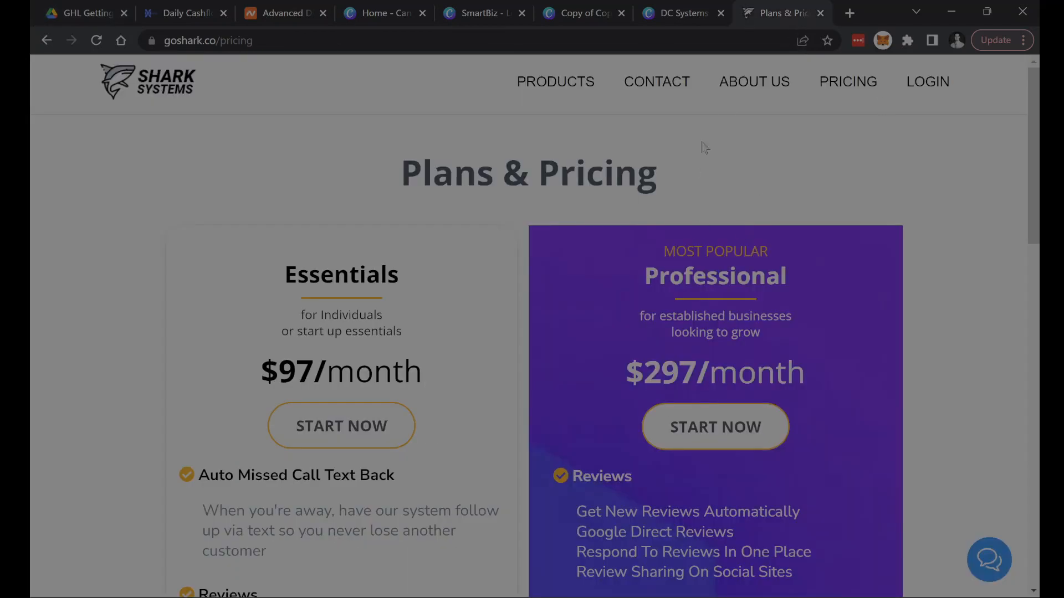
pyautogui.click(268, 39)
pyautogui.click(280, 42)
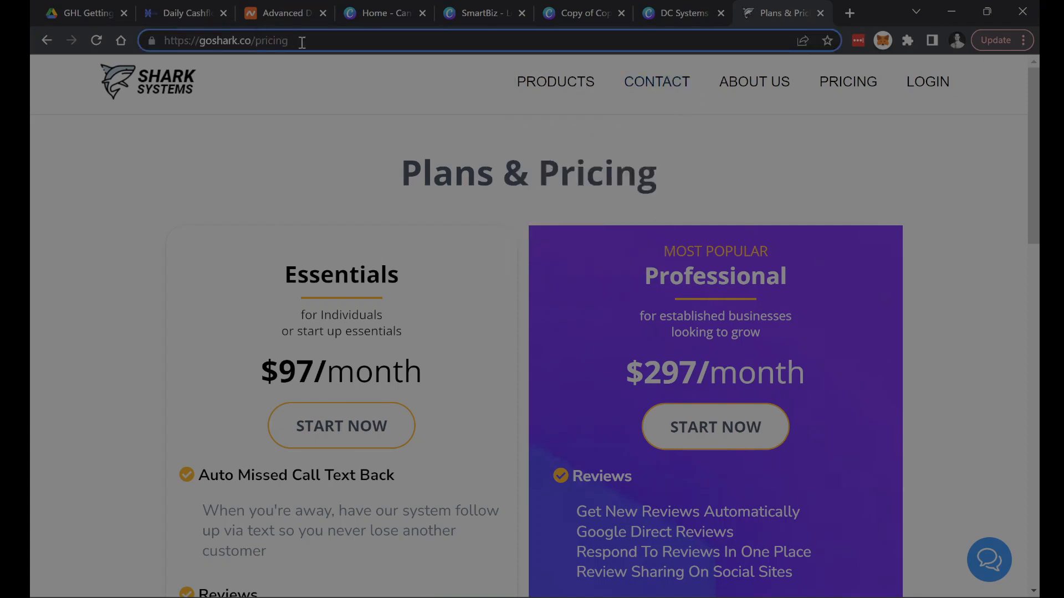
pyautogui.moveTo(301, 43); pyautogui.dragTo(255, 51)
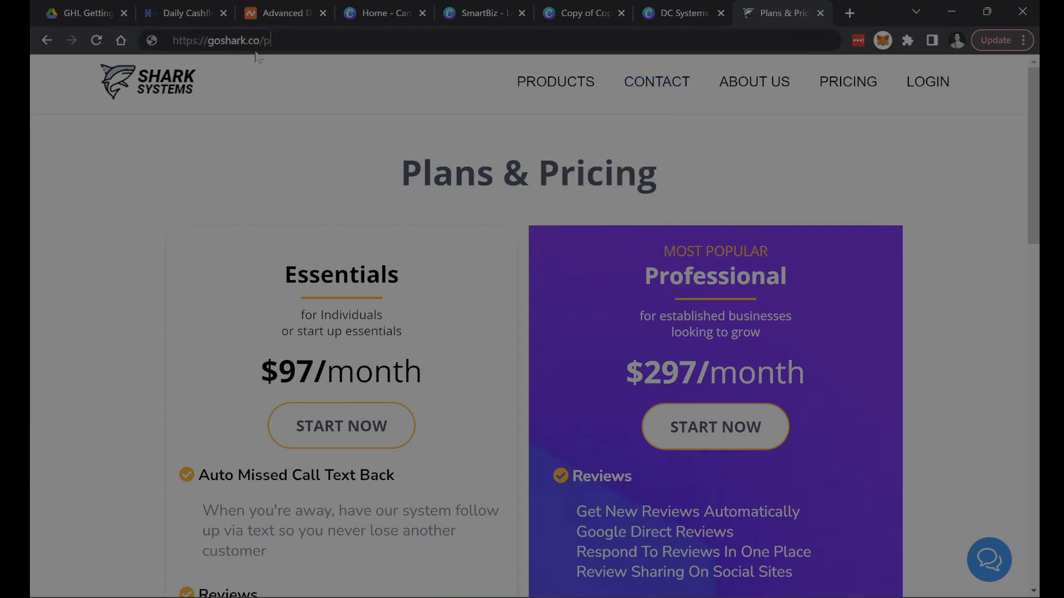
pyautogui.write('privacy')
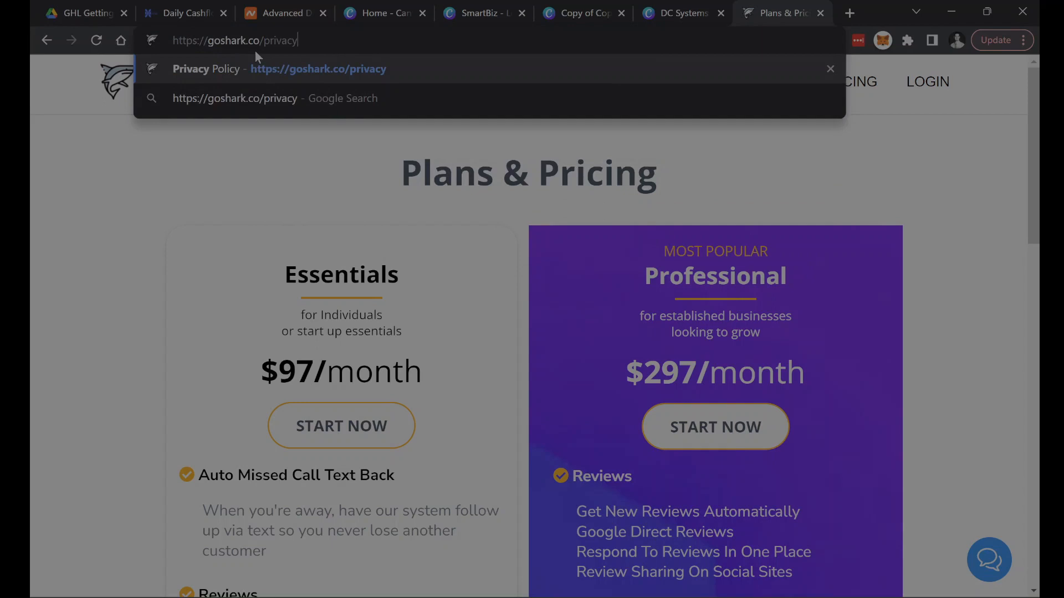
pyautogui.press('Return')
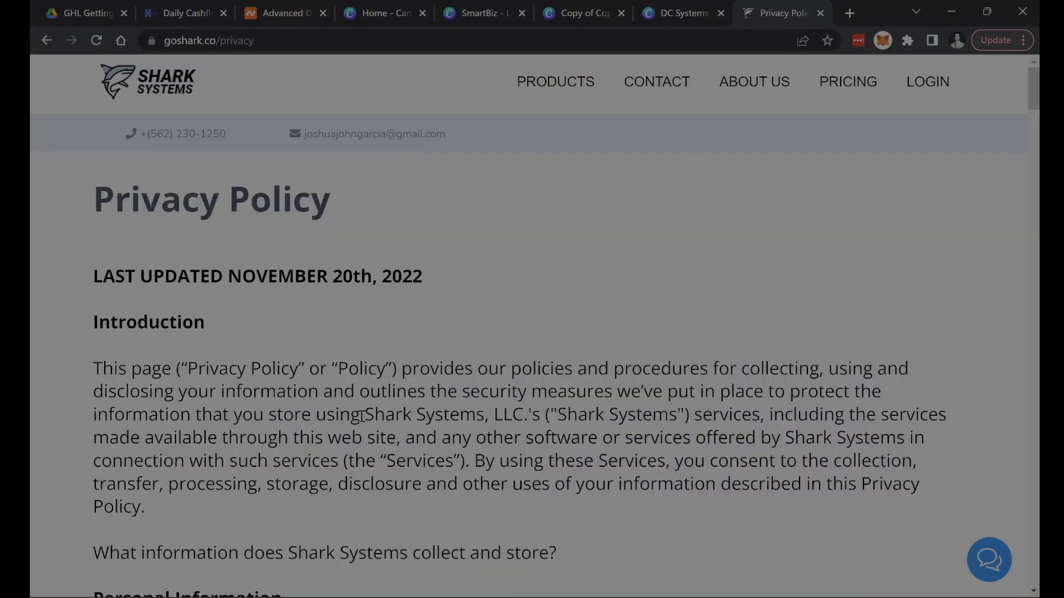
# - Read through the Shark Systems privacy policy, highlighting the company name in the Introduction
pyautogui.moveTo(364, 415); pyautogui.dragTo(460, 415)
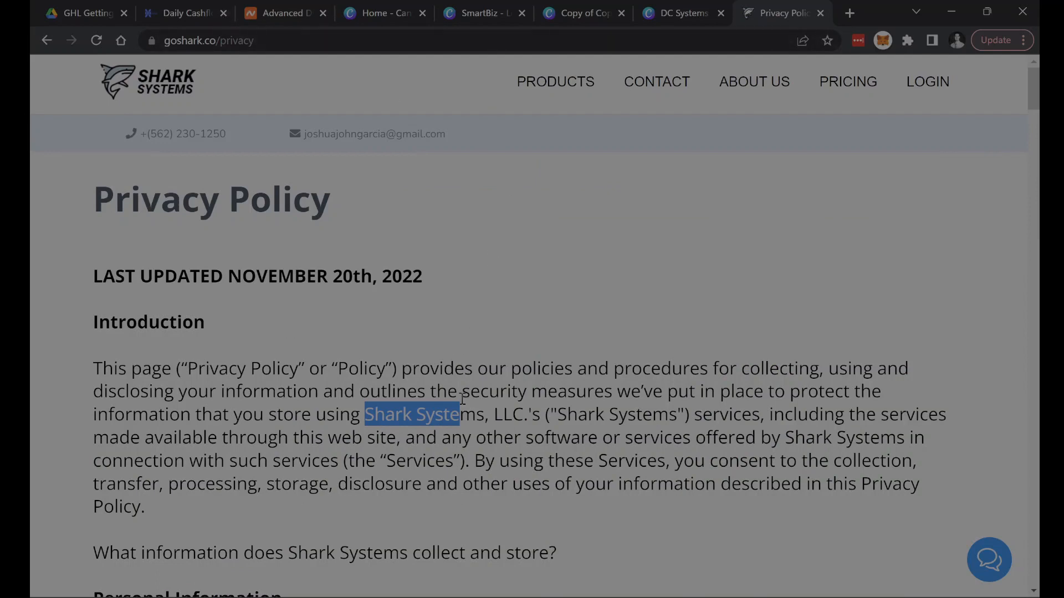
pyautogui.click(381, 418)
pyautogui.moveTo(366, 415); pyautogui.dragTo(487, 425)
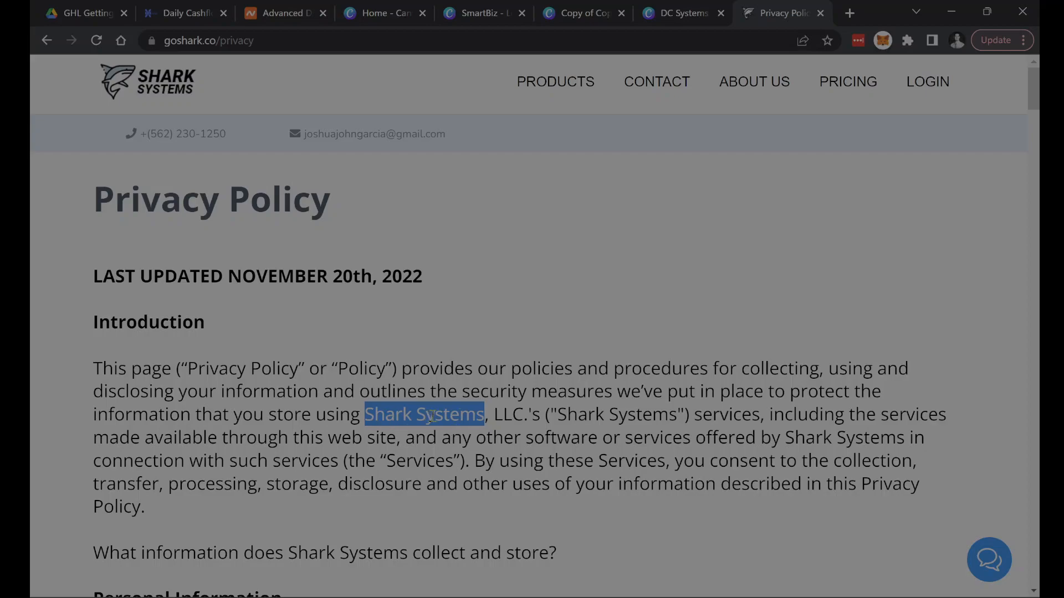
pyautogui.click(554, 370)
pyautogui.scroll(-15, 565, 349)
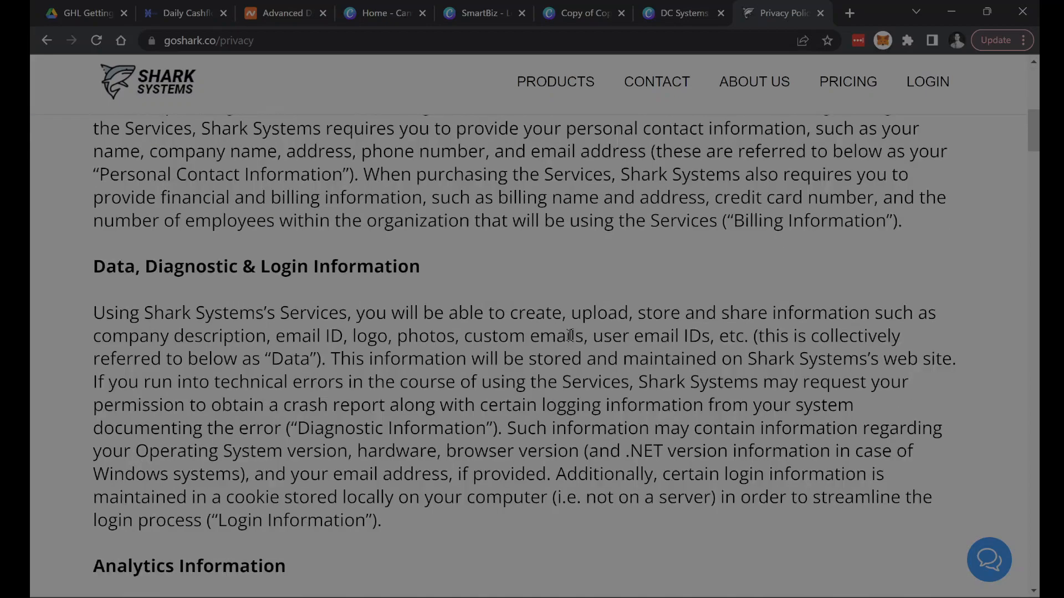
pyautogui.scroll(-20, 571, 327)
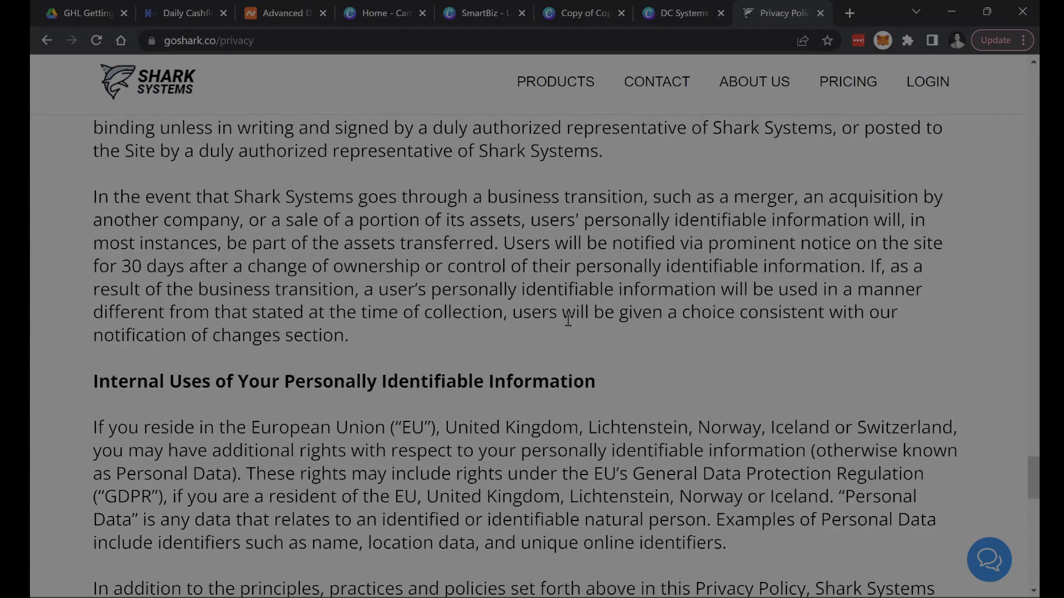
pyautogui.scroll(2, 564, 325)
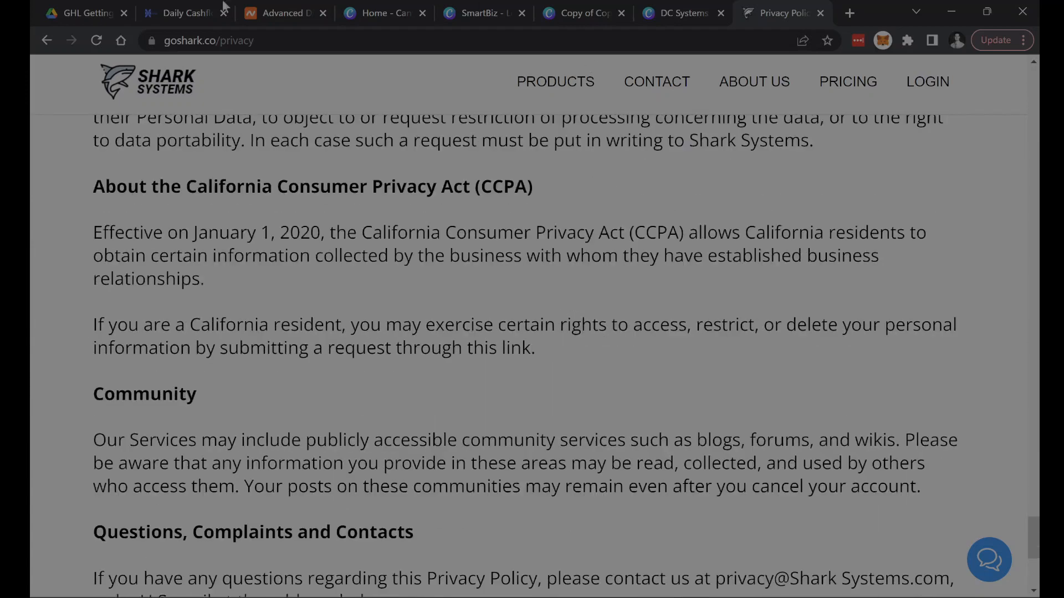
# - Return to the getting started guide and read the Setup Phone section, highlighting the words "Agency" and "LC"
pyautogui.click(67, 15)
pyautogui.scroll(-2, 476, 426)
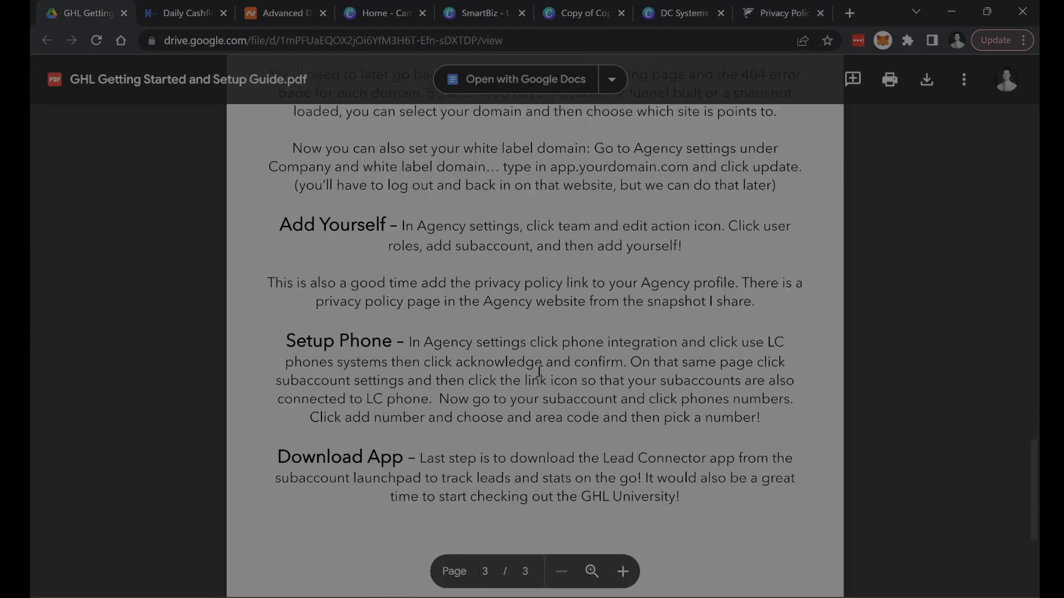
pyautogui.scroll(-2, 539, 370)
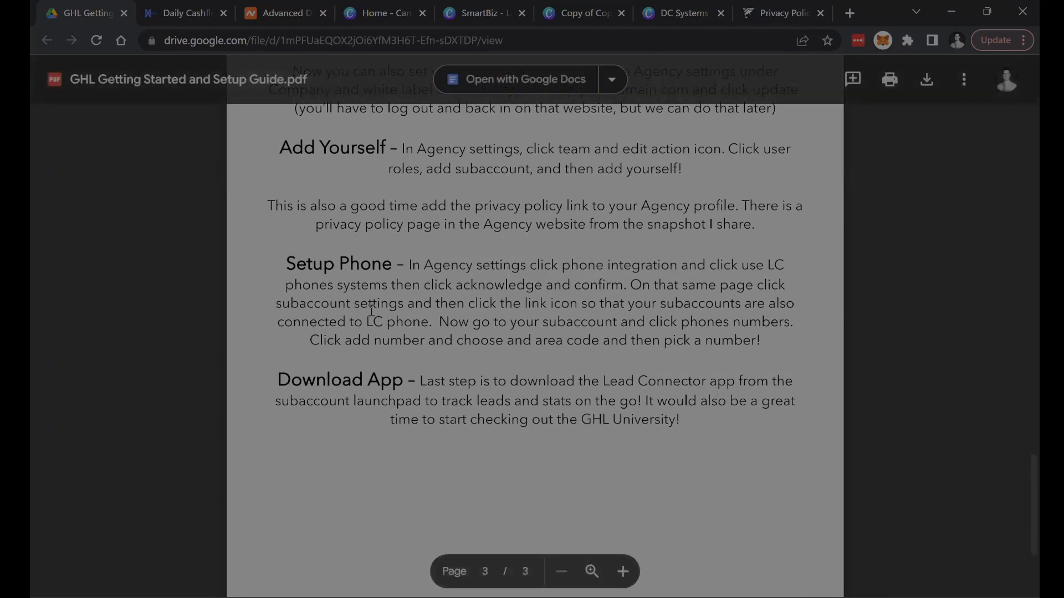
pyautogui.doubleClick(438, 265)
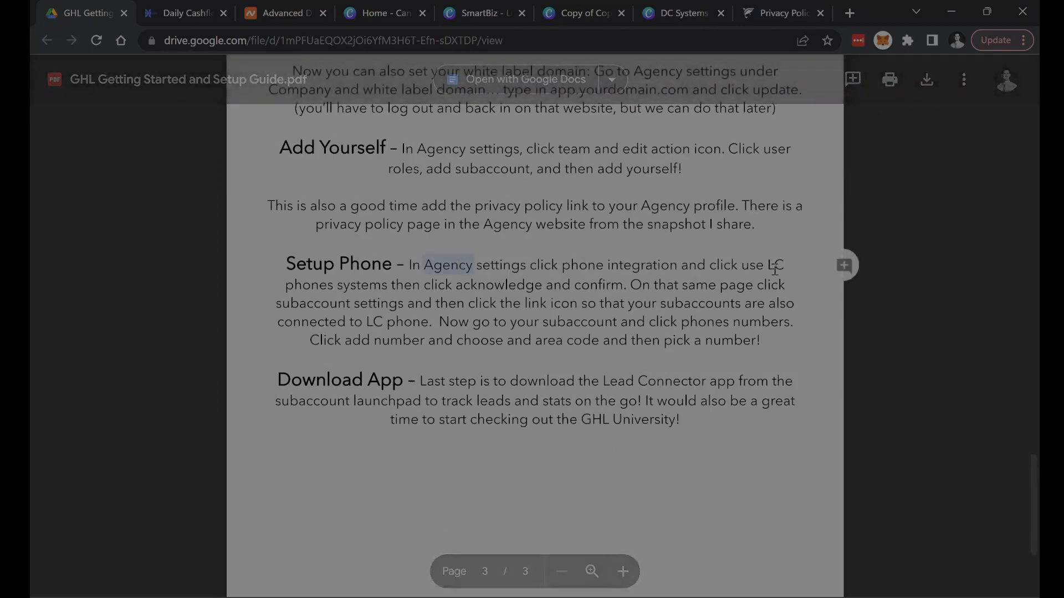
pyautogui.moveTo(770, 266); pyautogui.dragTo(781, 265)
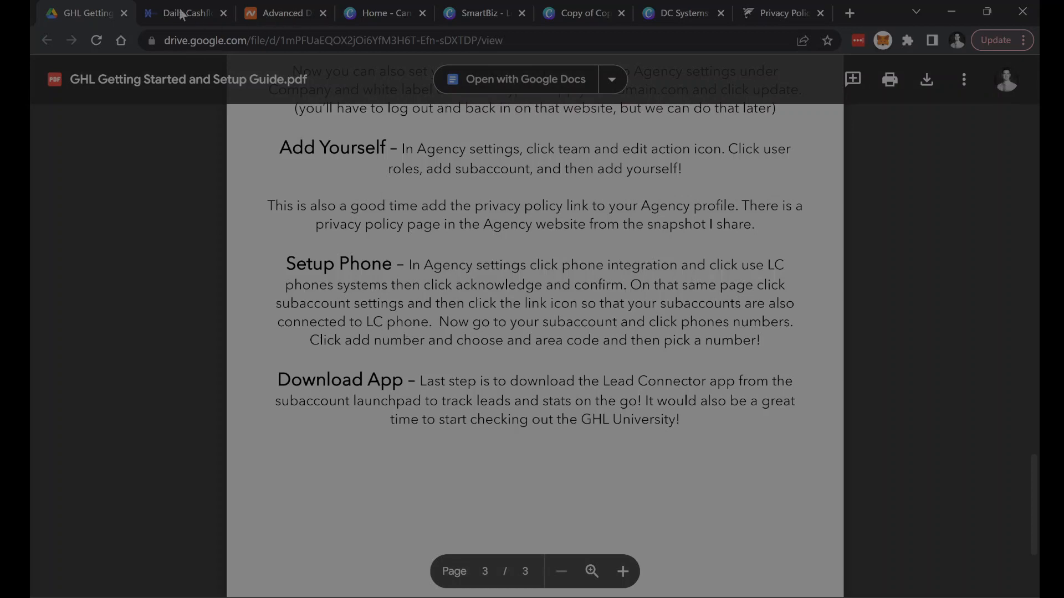
# - Switch to Go High Level, open the agency's Phone Integration settings, and examine the LeadConnector Phone System option
pyautogui.moveTo(178, 13)
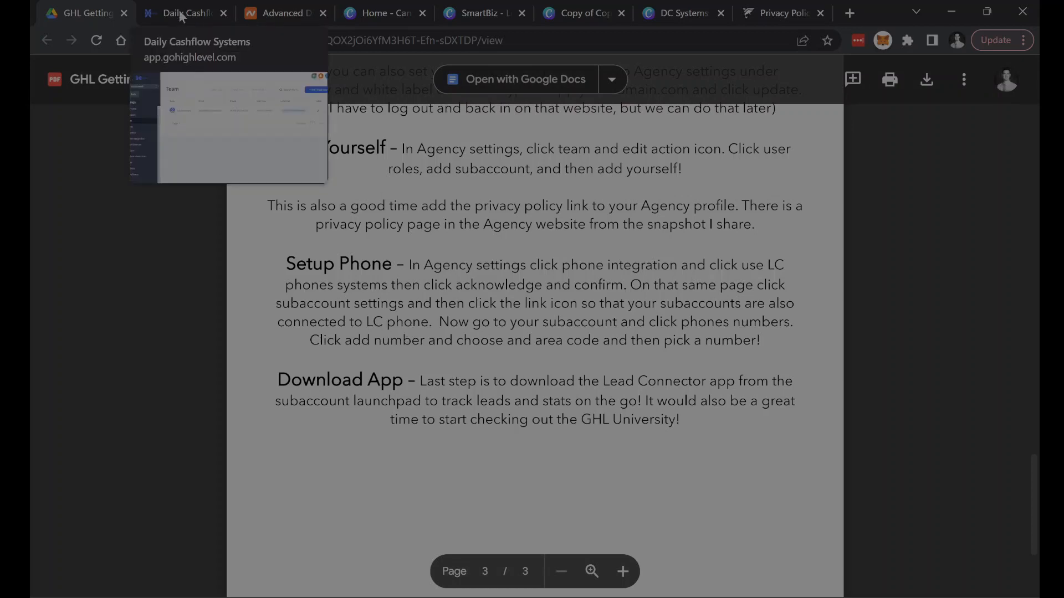
pyautogui.click(178, 13)
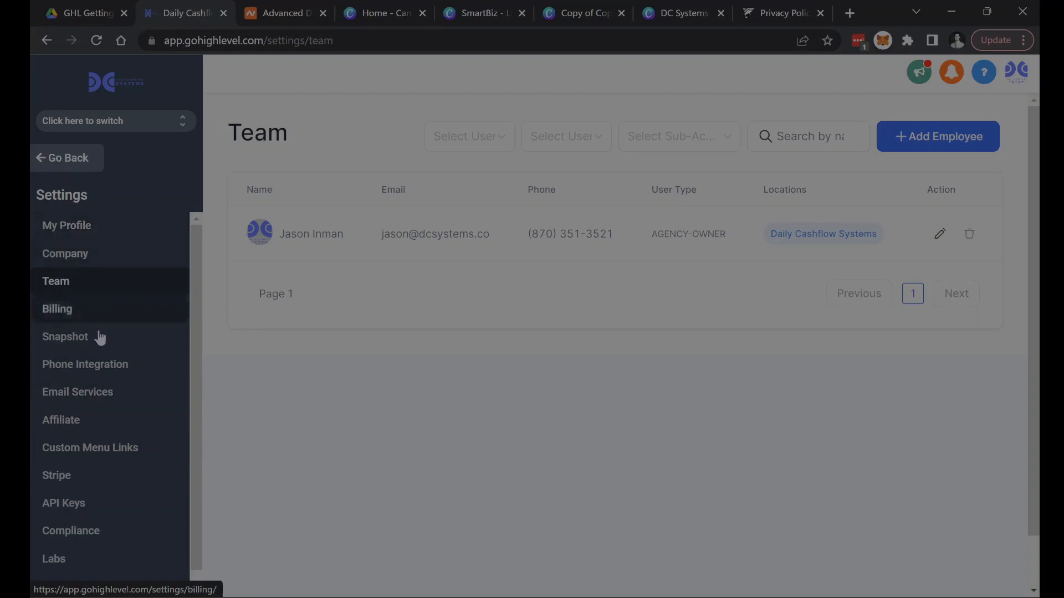
pyautogui.click(105, 368)
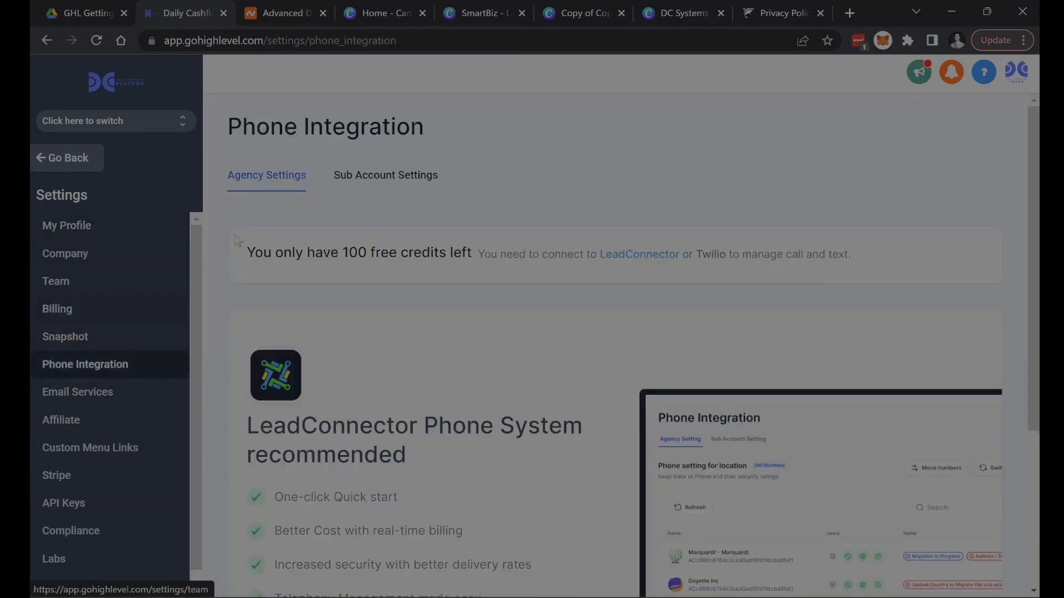
pyautogui.scroll(-4, 420, 439)
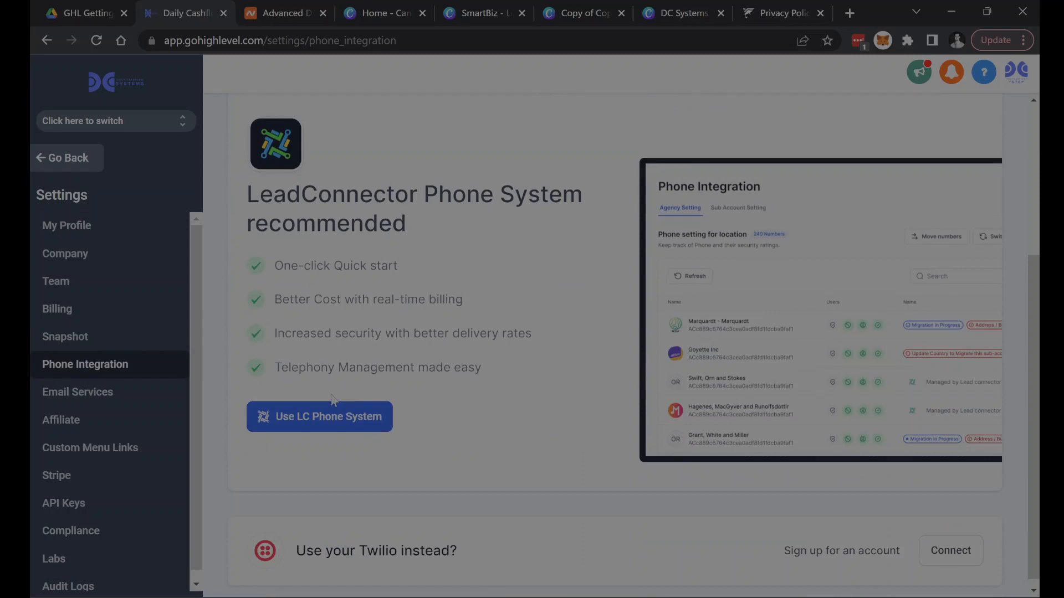
pyautogui.scroll(4, 332, 399)
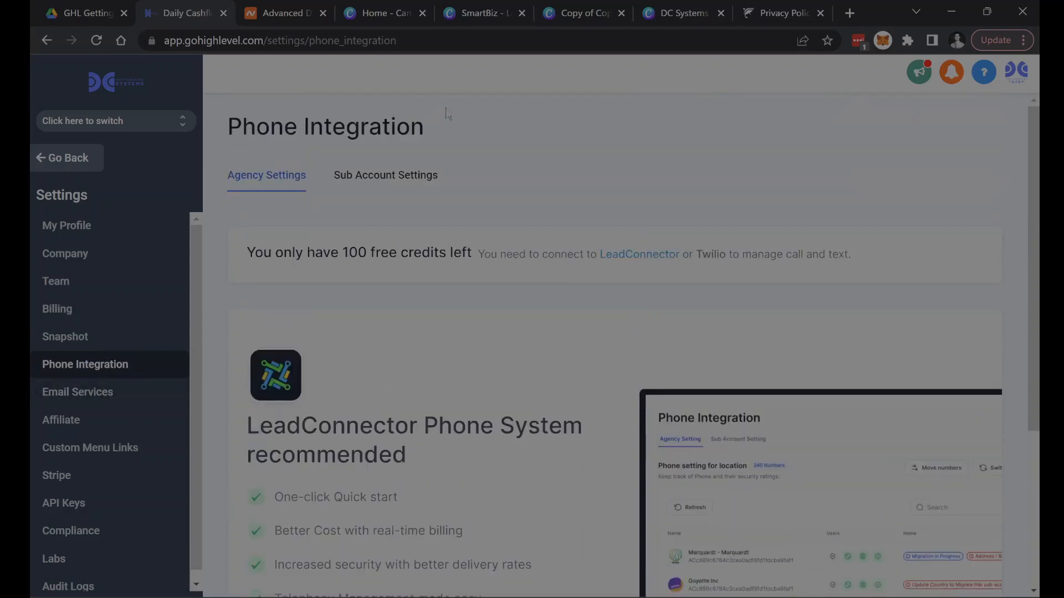
pyautogui.scroll(-4, 420, 419)
pyautogui.scroll(4, 420, 418)
# - Compare the Phone Integration page's Sub Account Settings with its Agency Settings, finishing on Sub Account Settings
pyautogui.click(365, 177)
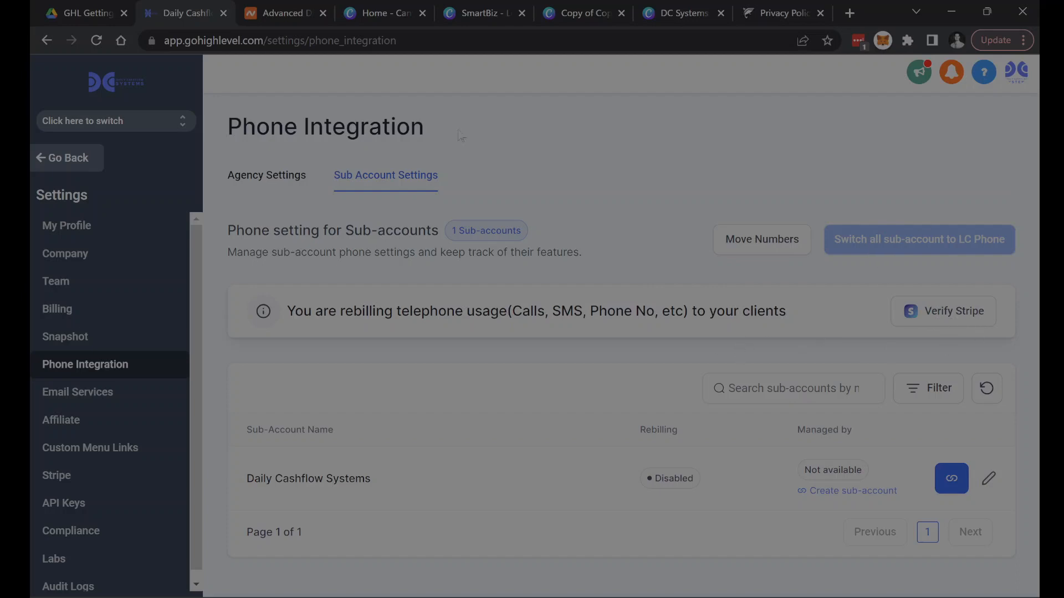
pyautogui.click(260, 177)
pyautogui.scroll(-4, 301, 370)
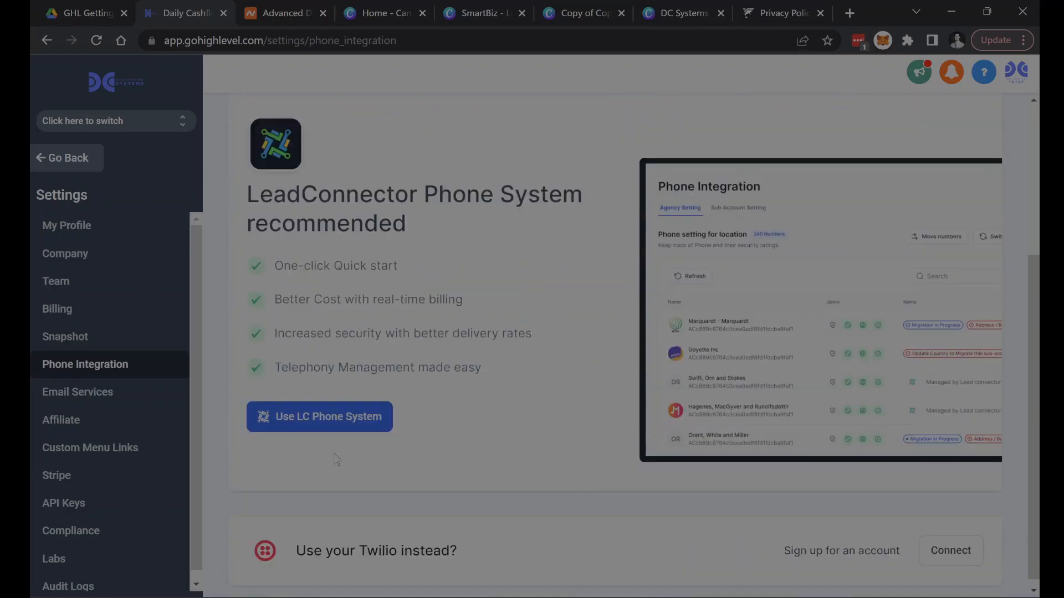
pyautogui.scroll(4, 326, 410)
pyautogui.click(387, 189)
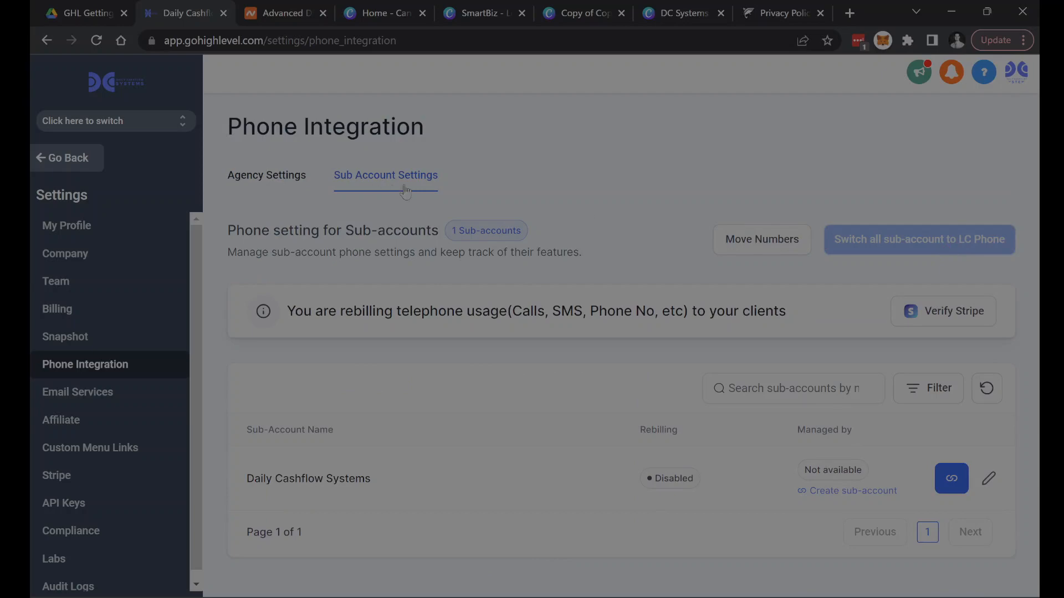
# - Return to the guide and read the Download App section, highlighting "GHL University!"
pyautogui.click(58, 13)
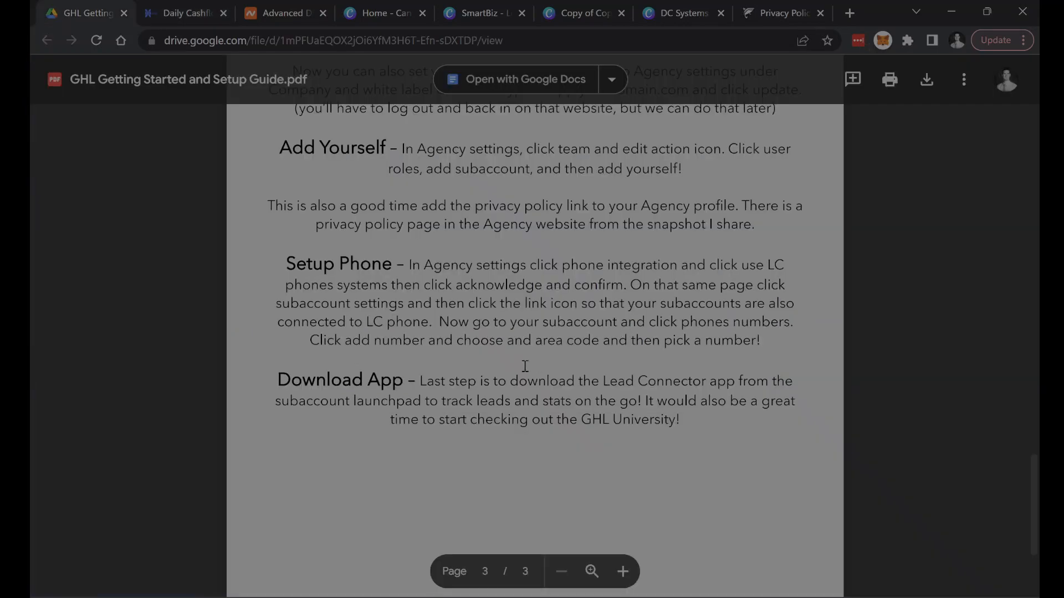
pyautogui.scroll(-1, 525, 366)
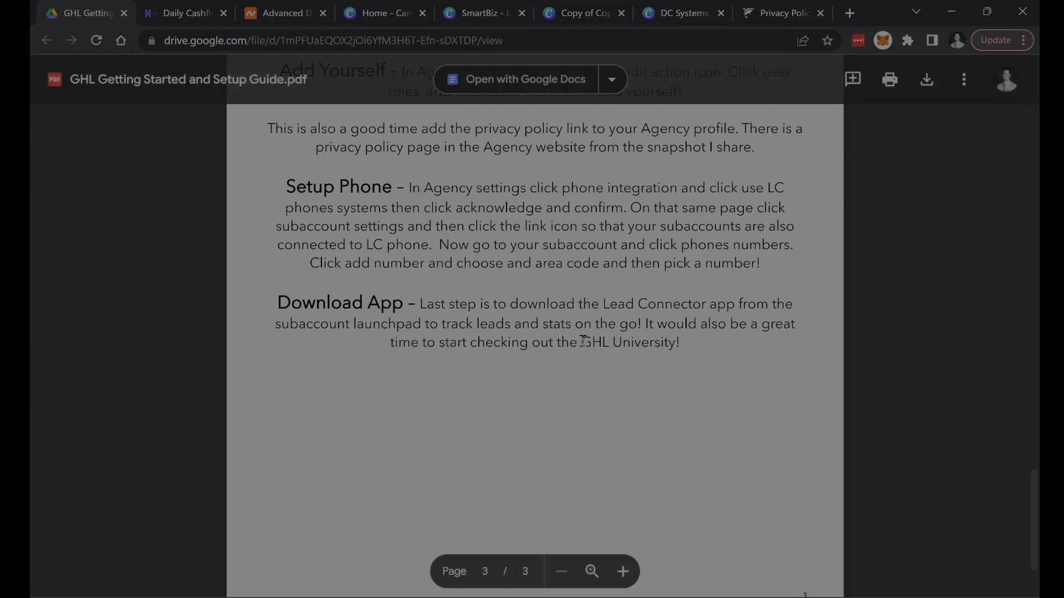
pyautogui.moveTo(580, 341); pyautogui.dragTo(680, 341)
# - Open HighLevel University from Go High Level's agency view and look through the Quick Wins Playbook lessons in the getting started course
pyautogui.click(180, 20)
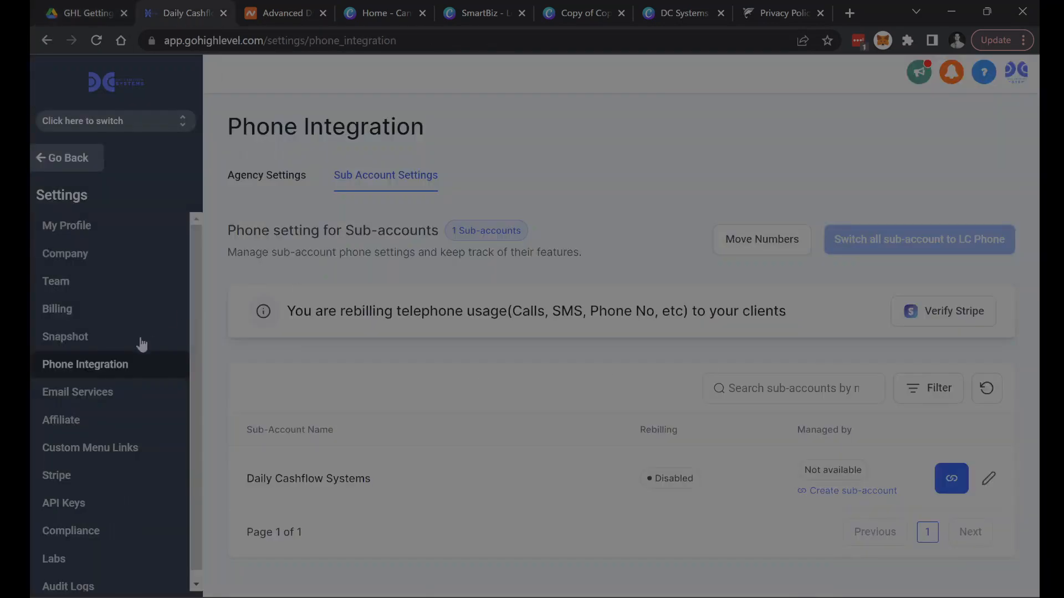
pyautogui.click(83, 157)
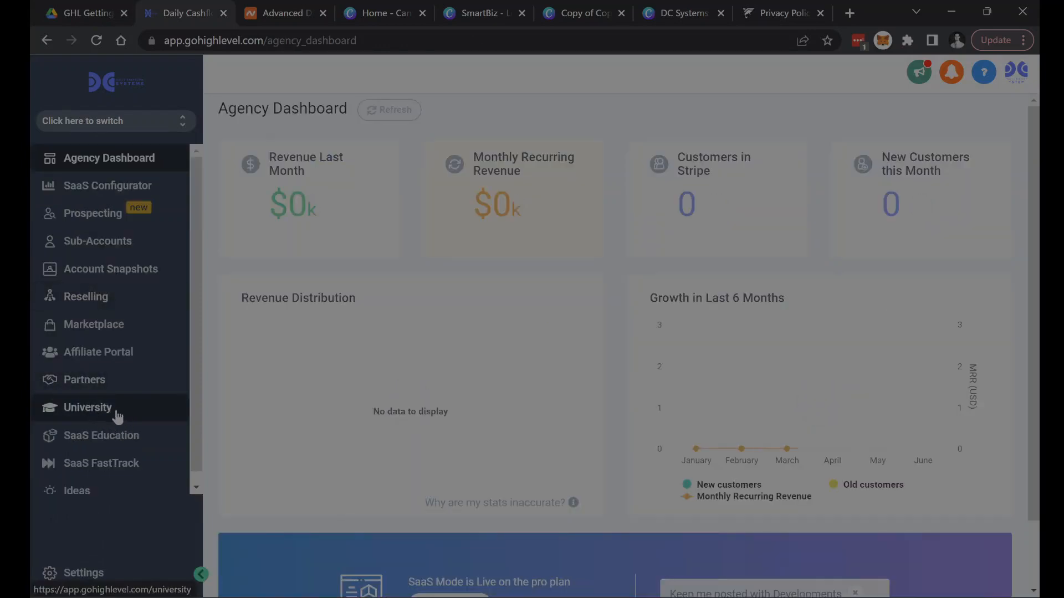
pyautogui.click(92, 414)
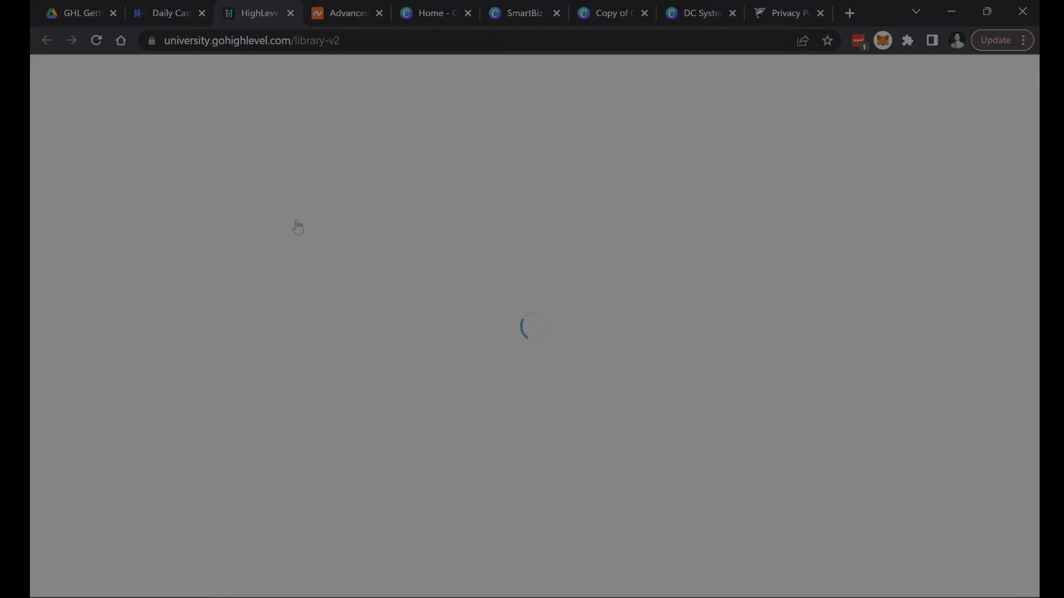
pyautogui.click(323, 393)
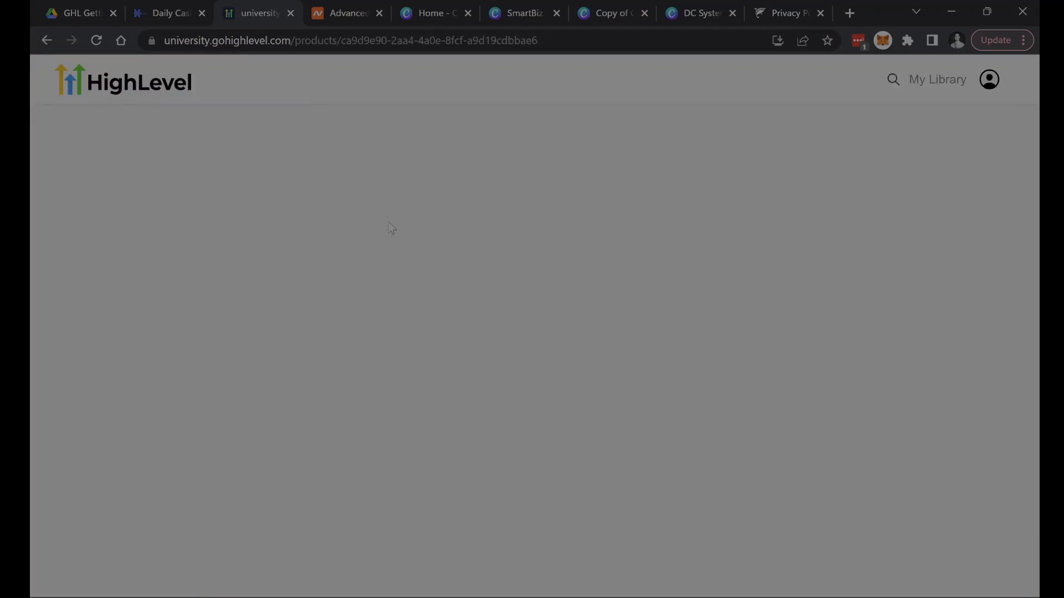
pyautogui.scroll(-12, 748, 404)
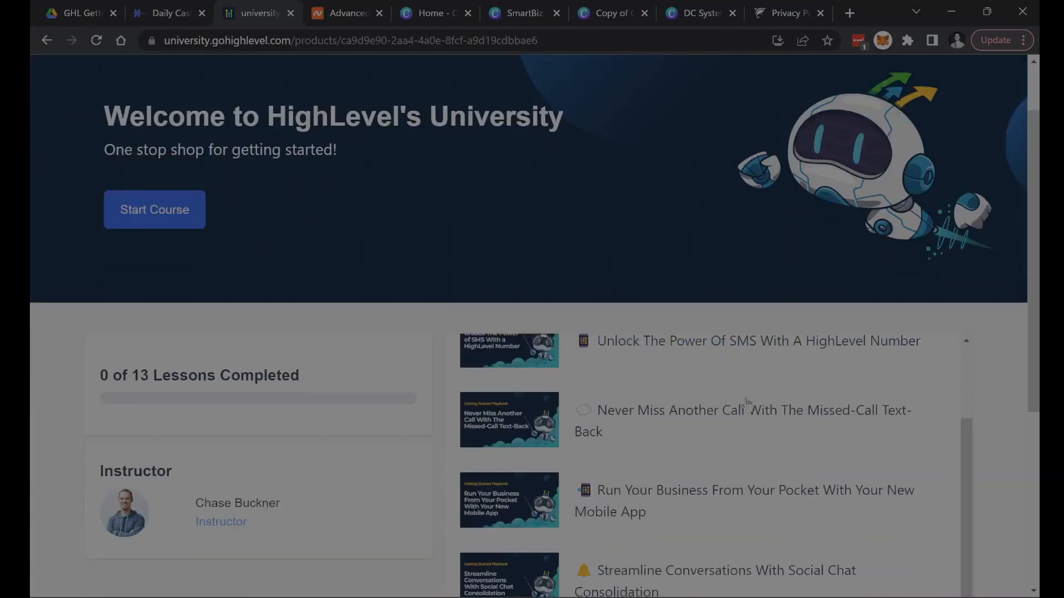
pyautogui.scroll(-3, 841, 403)
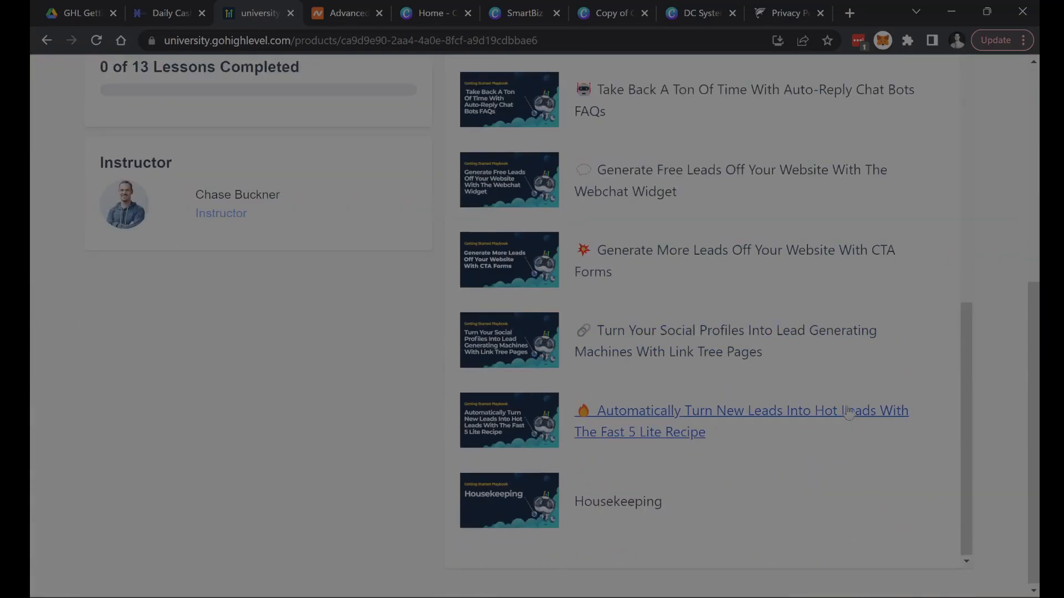
pyautogui.scroll(12, 720, 360)
pyautogui.scroll(2, 657, 311)
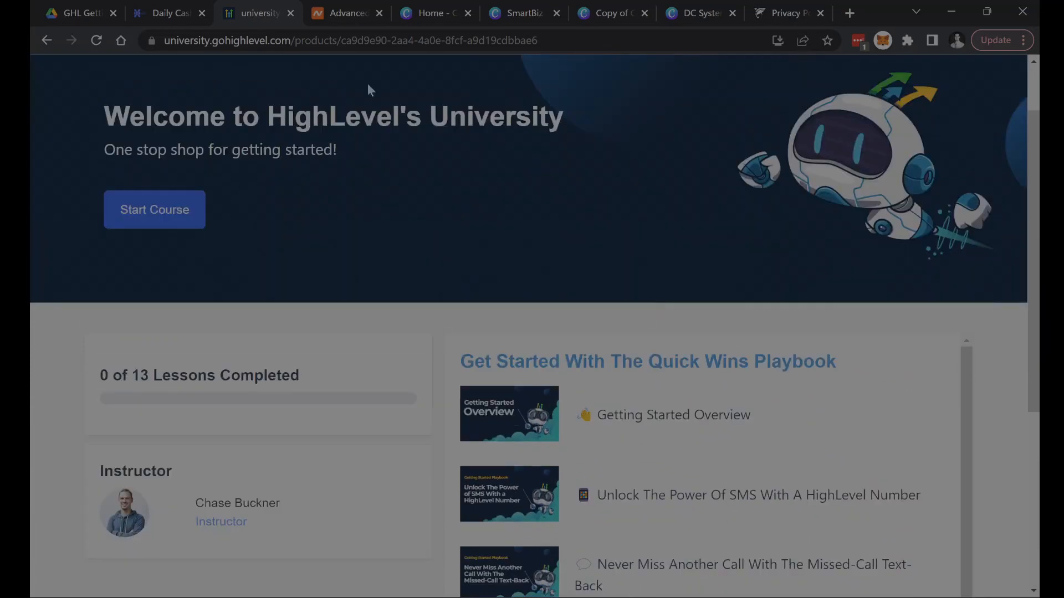
# - Close the HighLevel University page and switch from the agency dashboard to the sub-account
pyautogui.click(290, 13)
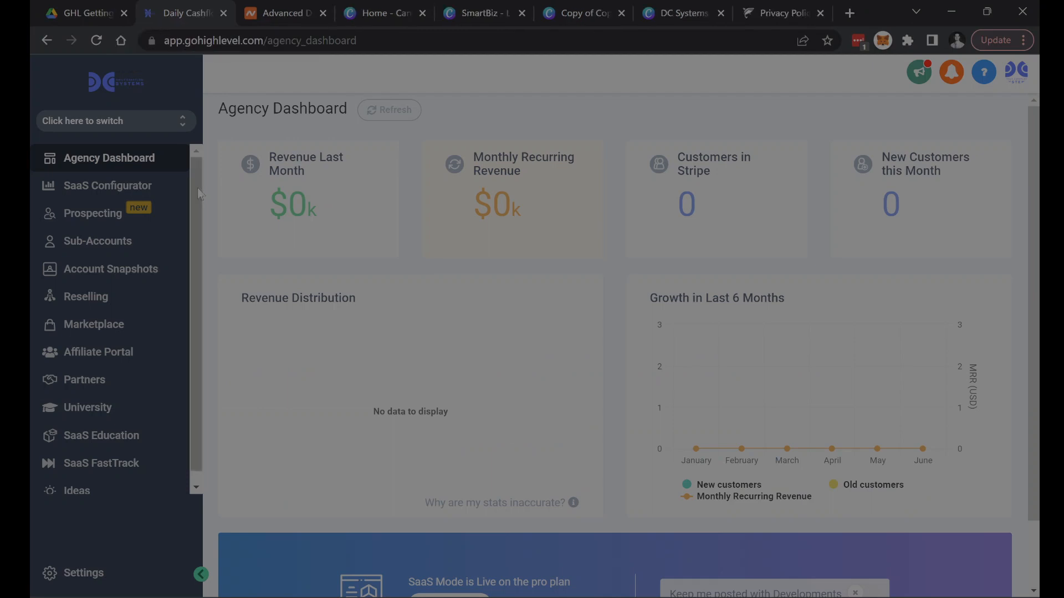
pyautogui.click(154, 119)
pyautogui.click(317, 269)
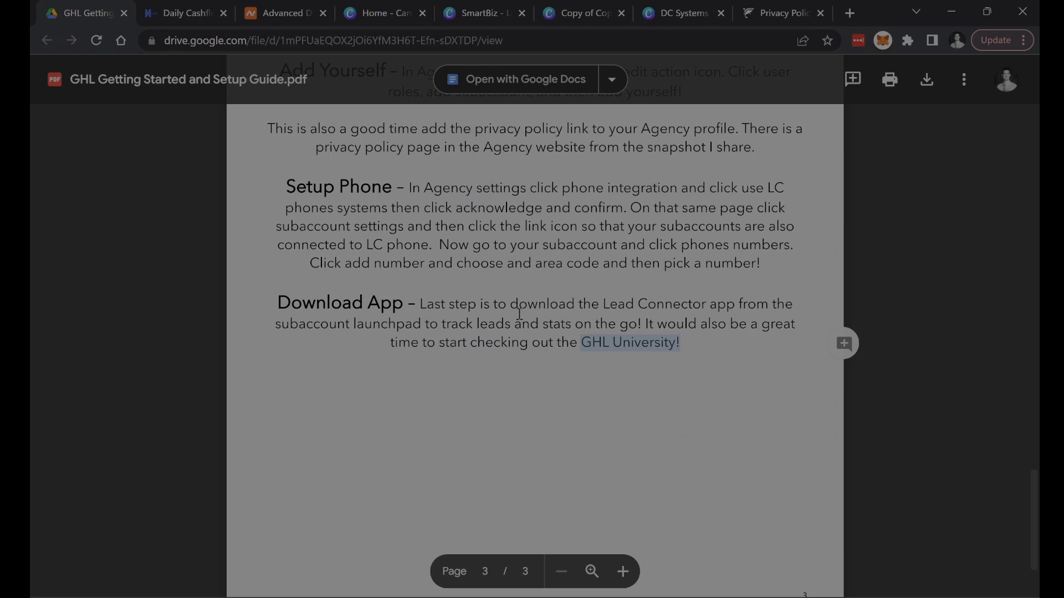
# - Clear the highlight in the getting started guide and review its sections back to the first page
pyautogui.click(559, 410)
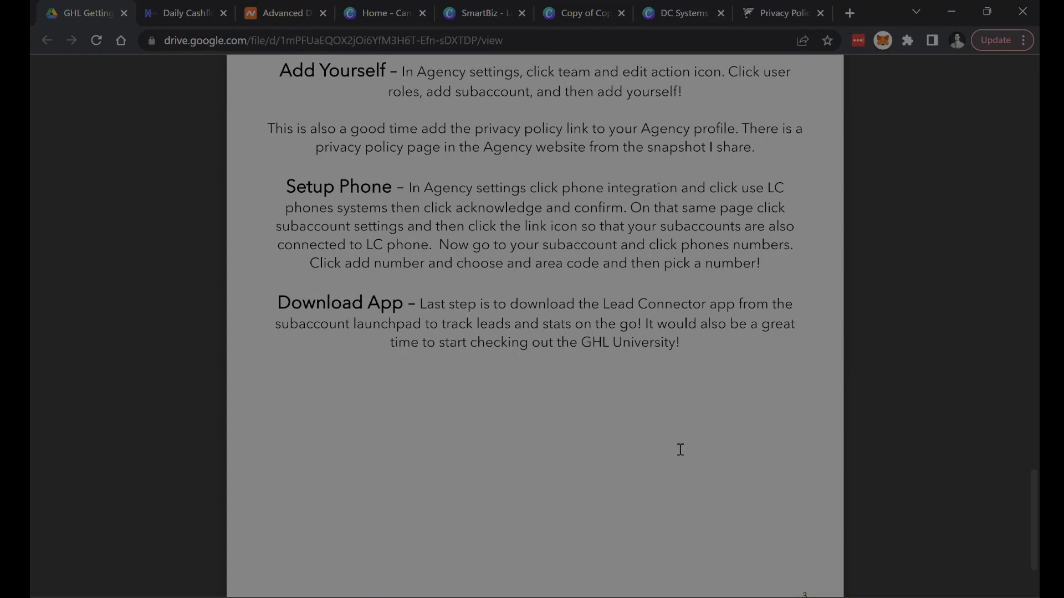
pyautogui.scroll(2, 680, 449)
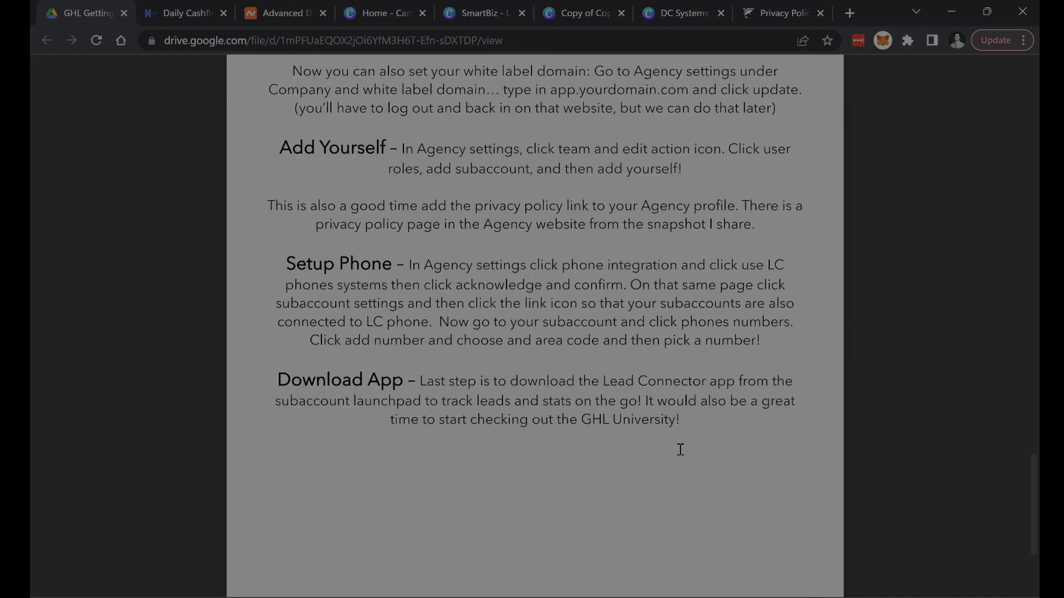
pyautogui.scroll(20, 680, 449)
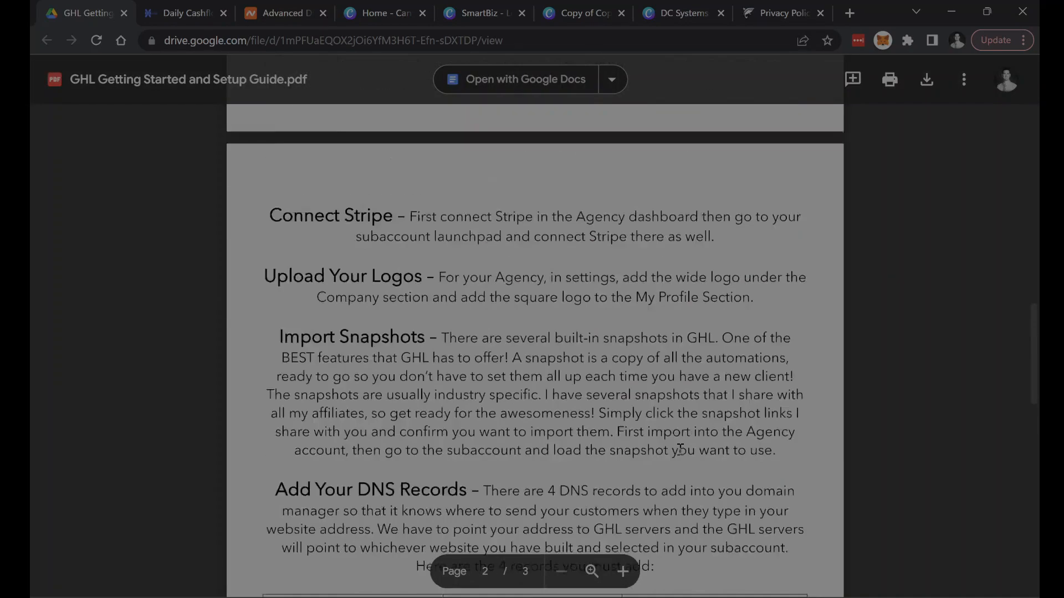
pyautogui.scroll(10, 686, 430)
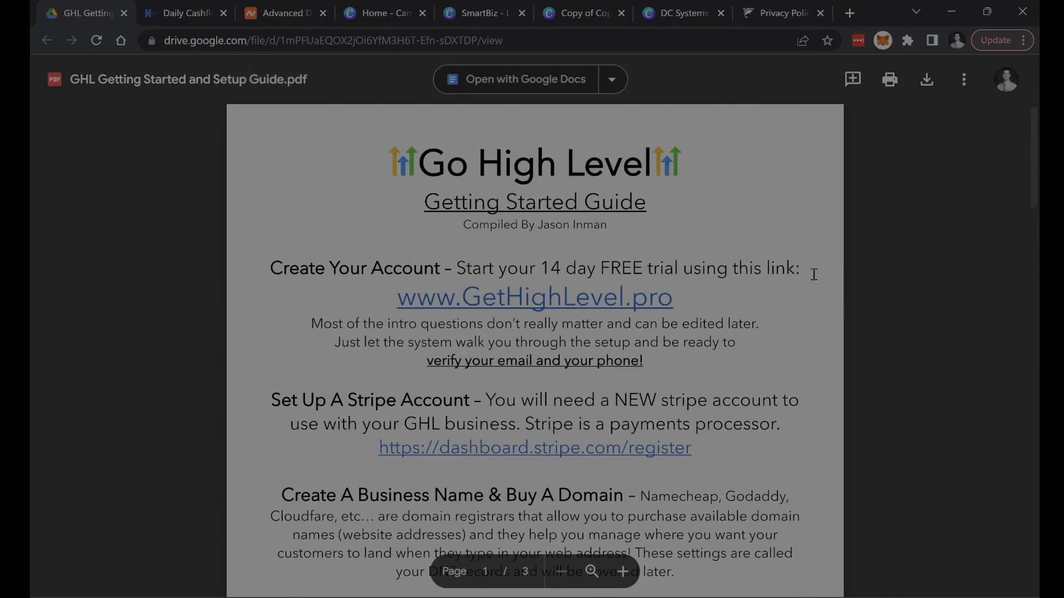